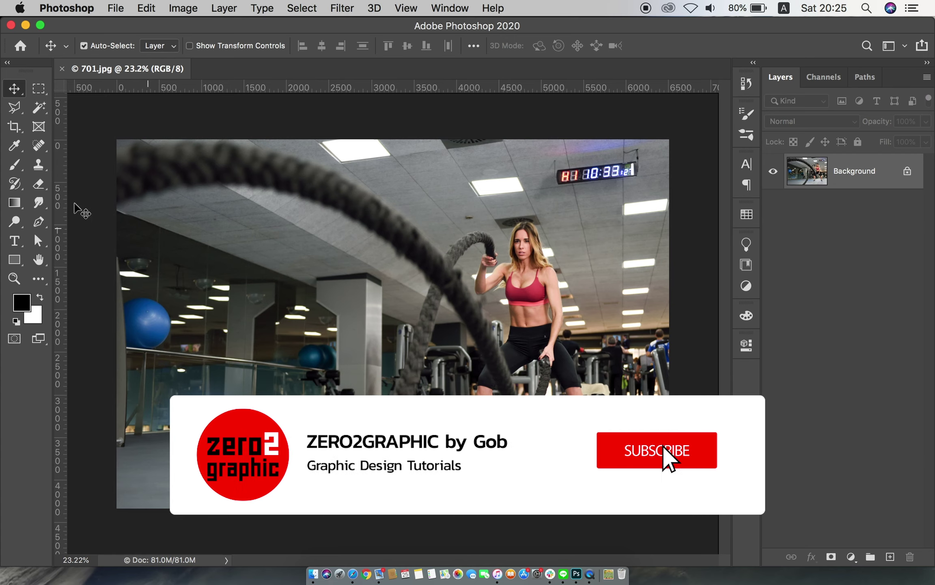
- Select the Pen tool in Path mode for drawing anchor-point paths
{"action": "left_click", "coordinate": [39, 223]}
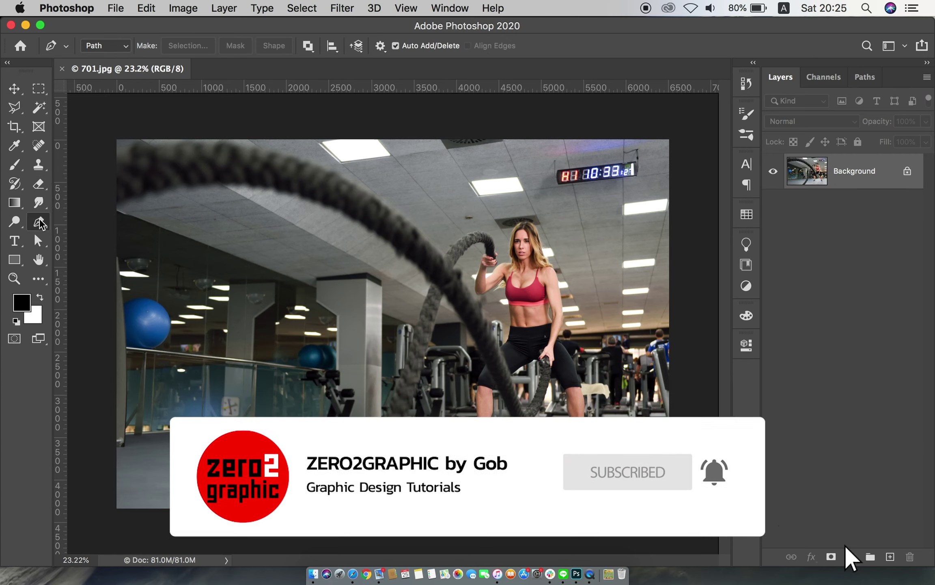
{"action": "scroll", "coordinate": [456, 512], "scroll_direction": "up", "scroll_amount": 2}
{"action": "scroll", "coordinate": [456, 512], "scroll_direction": "up", "scroll_amount": 2}
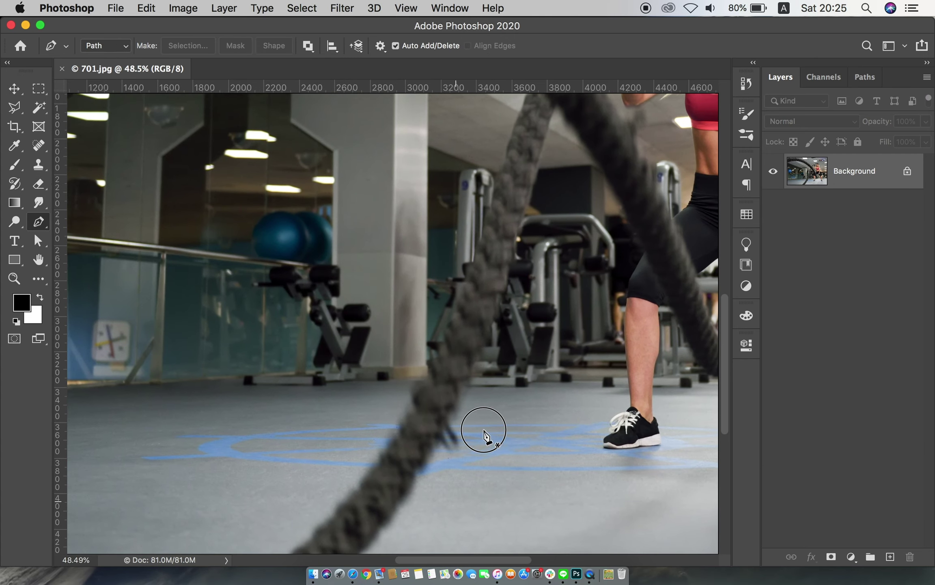
{"action": "scroll", "coordinate": [484, 428], "scroll_direction": "down", "scroll_amount": 3}
- Hide the panels and zoom to about 232% on the rope's blurred lower end
{"action": "key", "text": "Tab"}
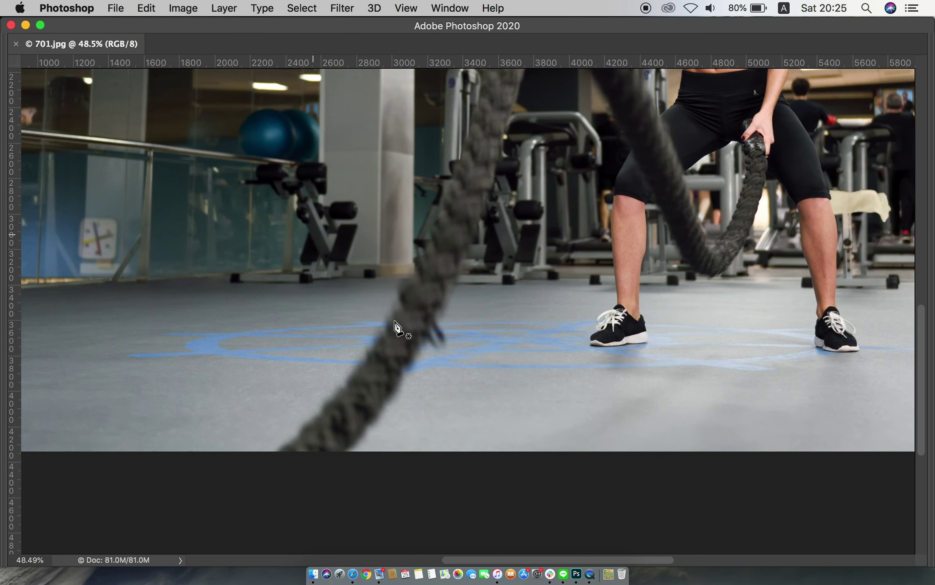
{"action": "scroll", "coordinate": [492, 487], "scroll_direction": "up", "scroll_amount": 3}
{"action": "scroll", "coordinate": [520, 495], "scroll_direction": "up", "scroll_amount": 2}
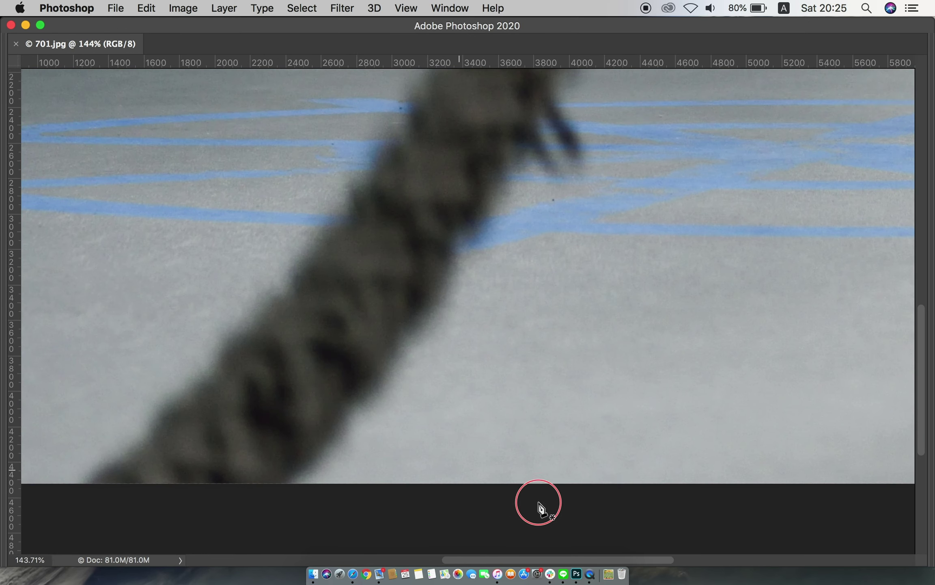
{"action": "scroll", "coordinate": [539, 505], "scroll_direction": "up", "scroll_amount": 2}
{"action": "scroll", "coordinate": [483, 499], "scroll_direction": "up", "scroll_amount": 1}
{"action": "scroll", "coordinate": [455, 463], "scroll_direction": "down", "scroll_amount": 1}
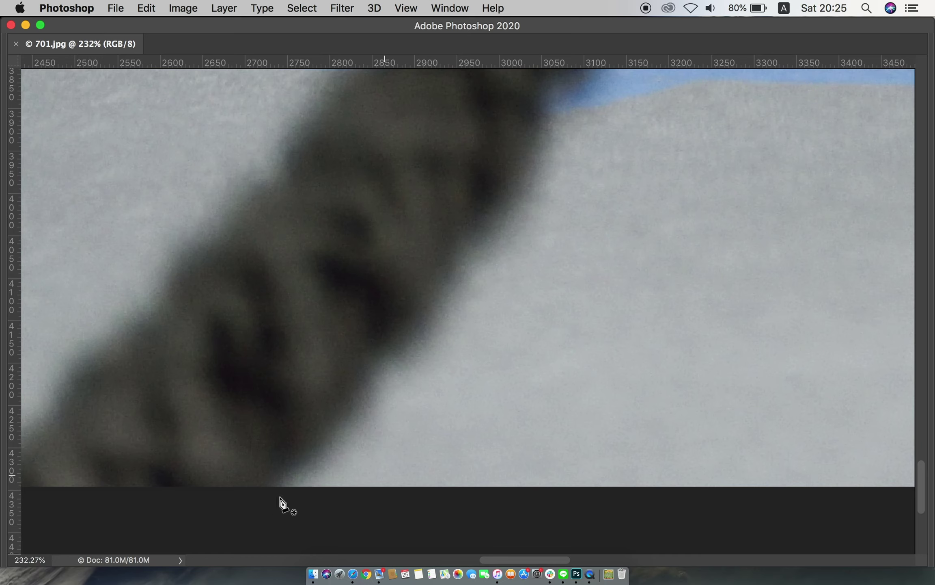
- Start the Pen path at the rope's bottom and add curved anchors up its right edge
{"action": "left_click_drag", "start_coordinate": [251, 497], "coordinate": [277, 482]}
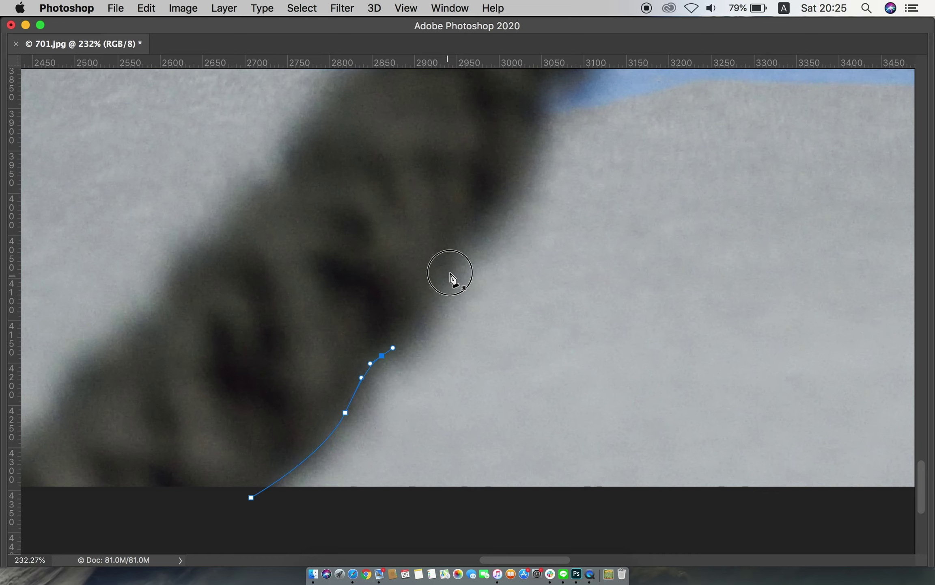
{"action": "left_click_drag", "start_coordinate": [482, 254], "coordinate": [370, 346]}
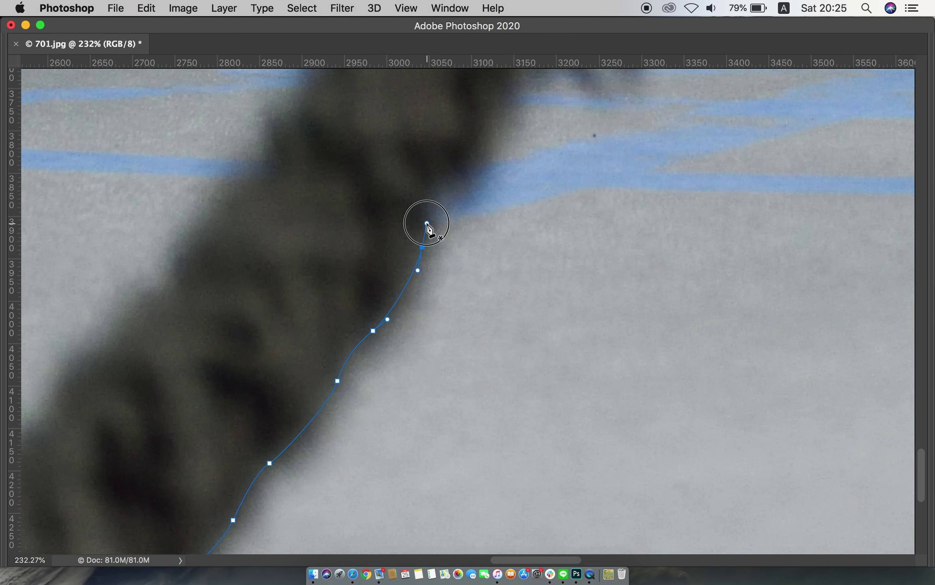
{"action": "scroll", "coordinate": [363, 350], "scroll_direction": "up", "scroll_amount": 5}
{"action": "scroll", "coordinate": [364, 350], "scroll_direction": "right", "scroll_amount": 3}
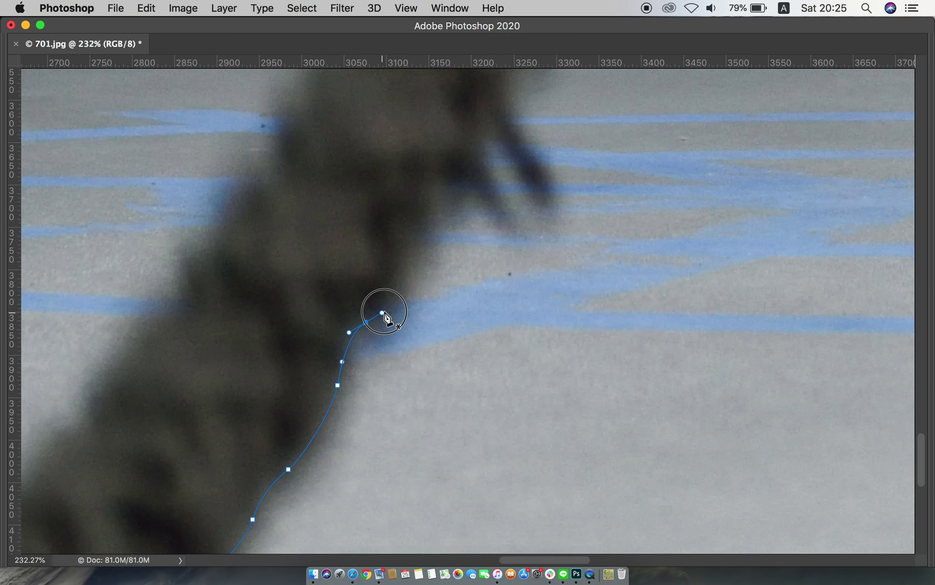
{"action": "mouse_move", "coordinate": [458, 220]}
{"action": "left_mouse_down"}
{"action": "mouse_move", "coordinate": [348, 359]}
{"action": "mouse_move", "coordinate": [323, 371]}
{"action": "left_mouse_up"}
{"action": "left_click_drag", "start_coordinate": [341, 328], "coordinate": [363, 288]}
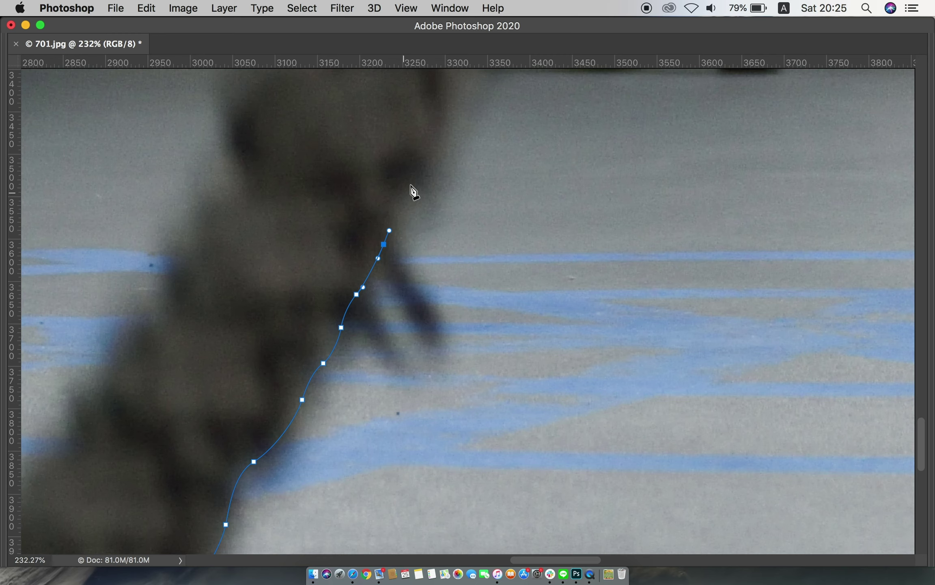
{"action": "left_click", "coordinate": [425, 172]}
- Add smooth anchor points continuing the curve up the rope's right edge
{"action": "left_click_drag", "start_coordinate": [410, 221], "coordinate": [313, 390]}
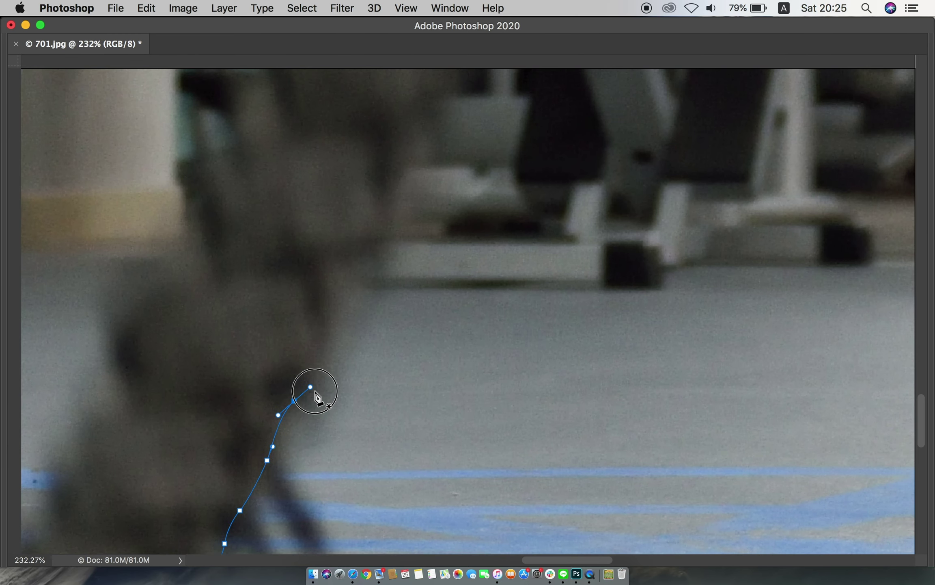
{"action": "left_click_drag", "start_coordinate": [341, 324], "coordinate": [345, 291]}
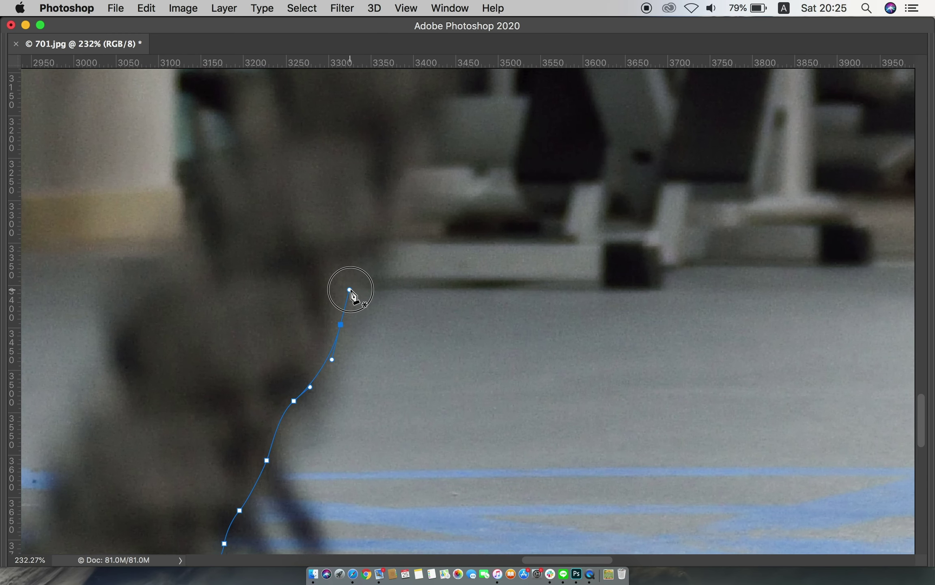
{"action": "left_click_drag", "start_coordinate": [374, 241], "coordinate": [380, 219]}
- Pan the view upward along the rope, past the gym machines, to its upper stretch
{"action": "mouse_move", "coordinate": [410, 186]}
{"action": "left_mouse_down"}
{"action": "mouse_move", "coordinate": [354, 287]}
{"action": "mouse_move", "coordinate": [366, 260]}
{"action": "left_mouse_up"}
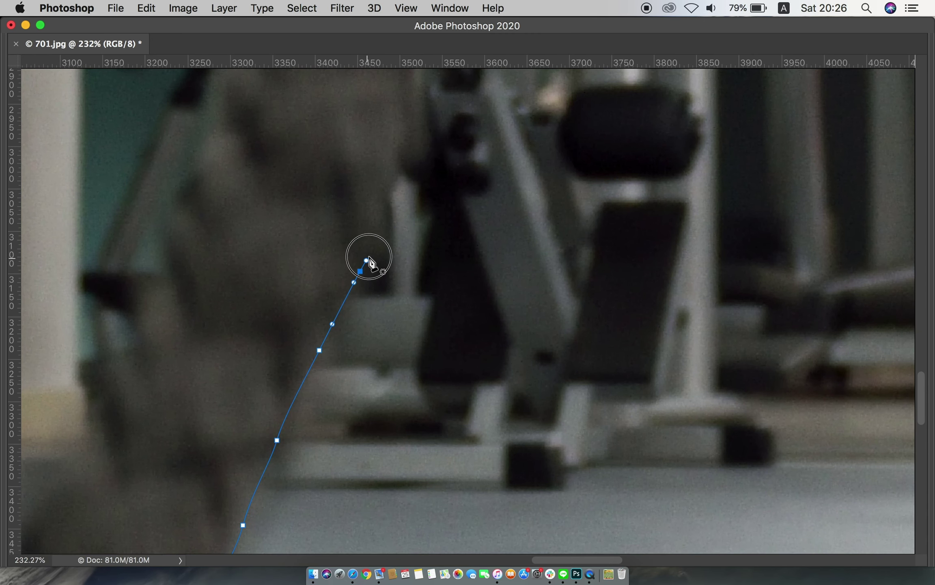
{"action": "left_click_drag", "start_coordinate": [404, 176], "coordinate": [350, 298]}
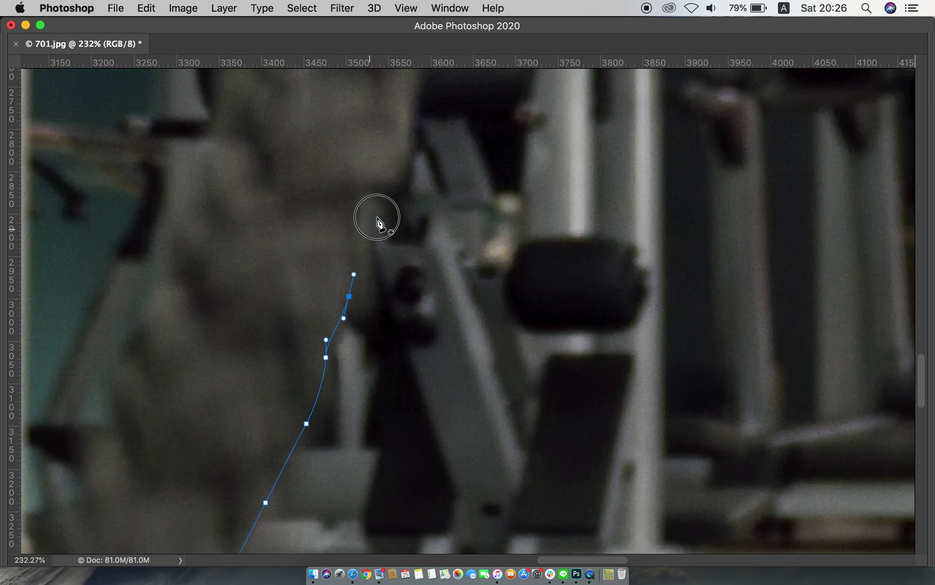
{"action": "left_click_drag", "start_coordinate": [406, 175], "coordinate": [317, 397]}
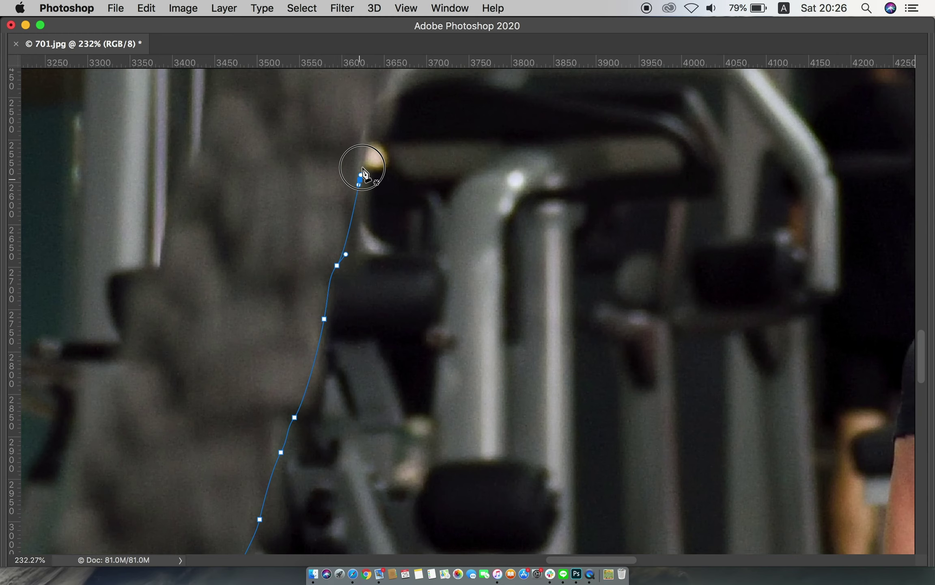
{"action": "left_click_drag", "start_coordinate": [368, 154], "coordinate": [330, 397]}
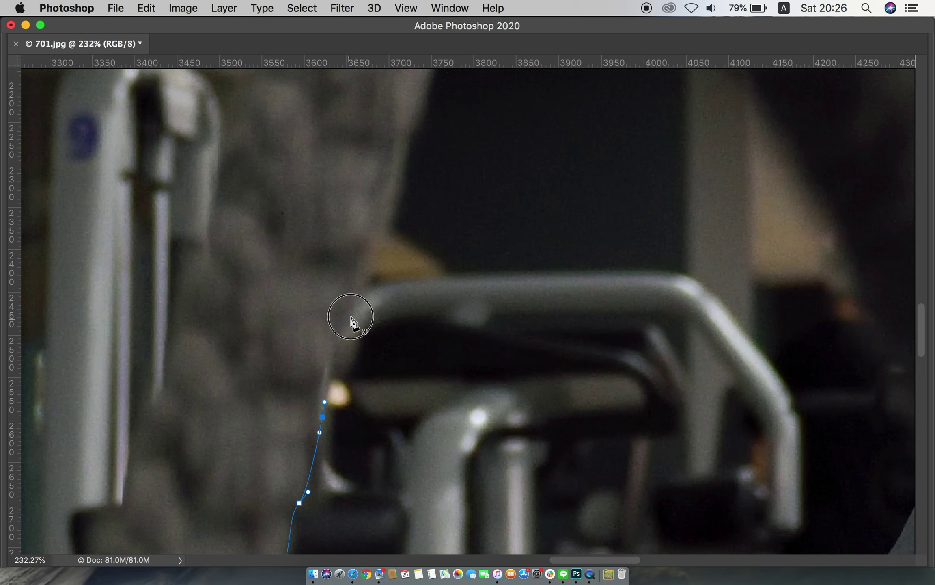
{"action": "left_click_drag", "start_coordinate": [411, 192], "coordinate": [352, 399]}
{"action": "left_click_drag", "start_coordinate": [383, 243], "coordinate": [326, 397]}
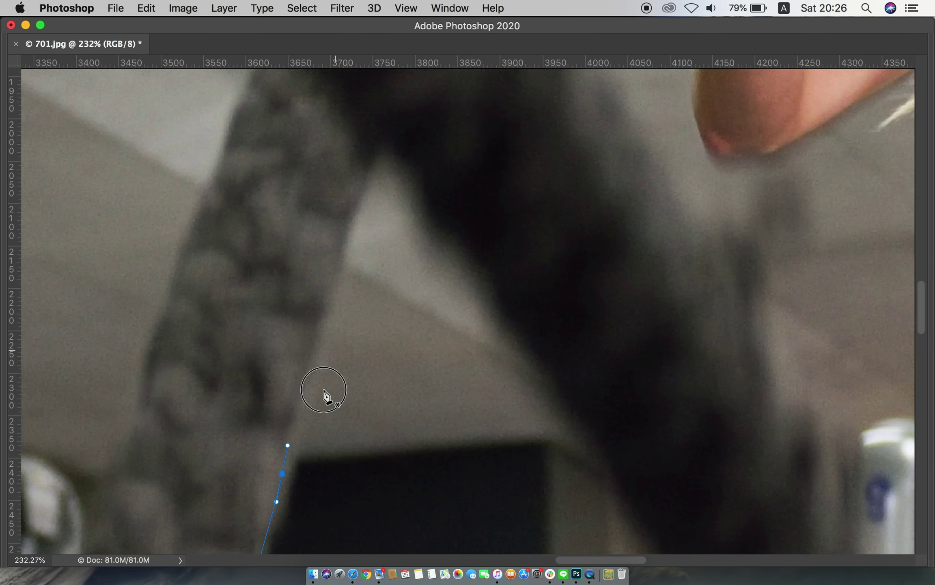
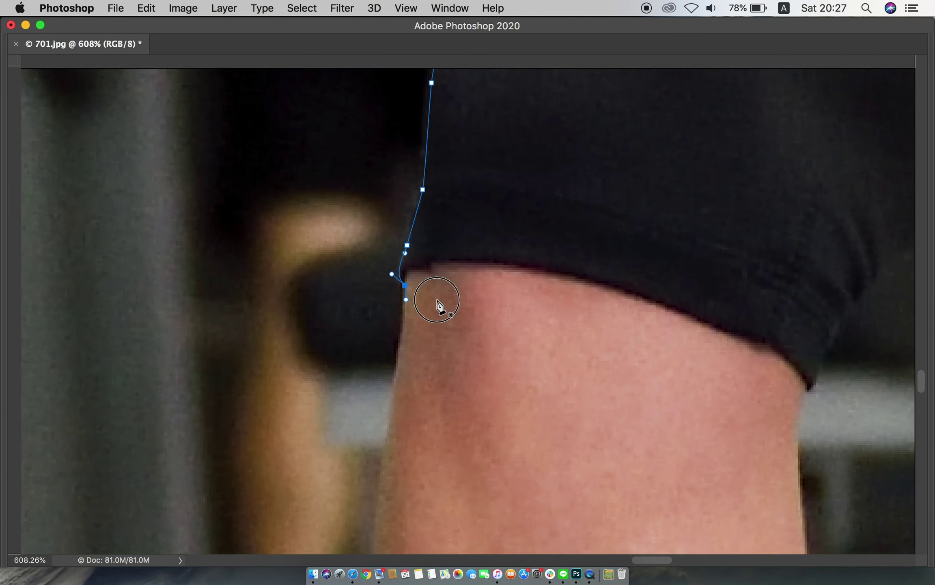
- Anchor the path where the shorts meet the first thigh, then pan down toward the shoe
{"action": "left_click", "coordinate": [396, 372]}
{"action": "scroll", "coordinate": [438, 359], "scroll_direction": "down", "scroll_amount": 5}
- Trace the path over the top of the shoe and curve it around the shoelace loop
{"action": "scroll", "coordinate": [438, 310], "scroll_direction": "down", "scroll_amount": 5}
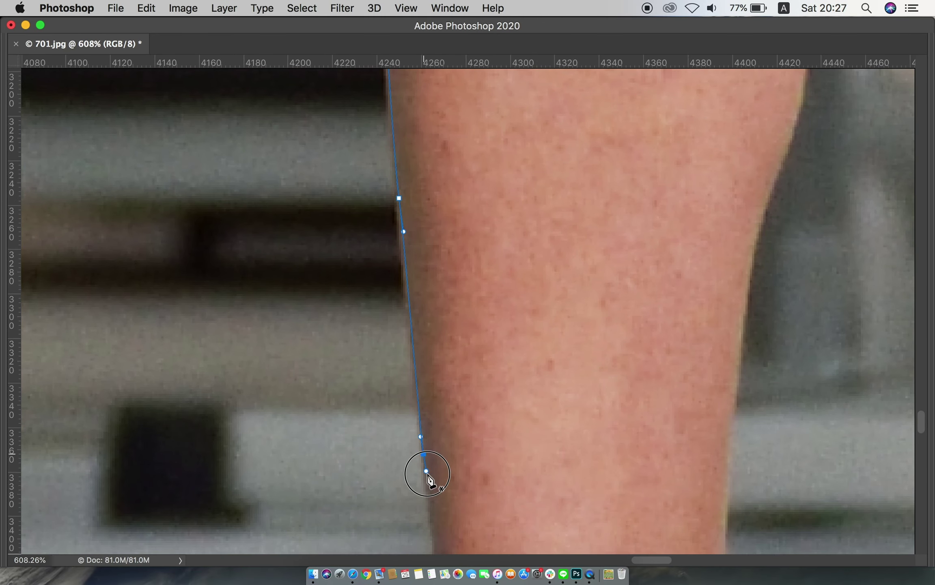
{"action": "scroll", "coordinate": [426, 467], "scroll_direction": "down", "scroll_amount": 5}
{"action": "left_click", "coordinate": [431, 387]}
{"action": "left_click", "coordinate": [381, 444]}
{"action": "scroll", "coordinate": [428, 379], "scroll_direction": "down", "scroll_amount": 3}
{"action": "left_click", "coordinate": [429, 387]}
{"action": "left_click_drag", "start_coordinate": [304, 469], "coordinate": [278, 500]}
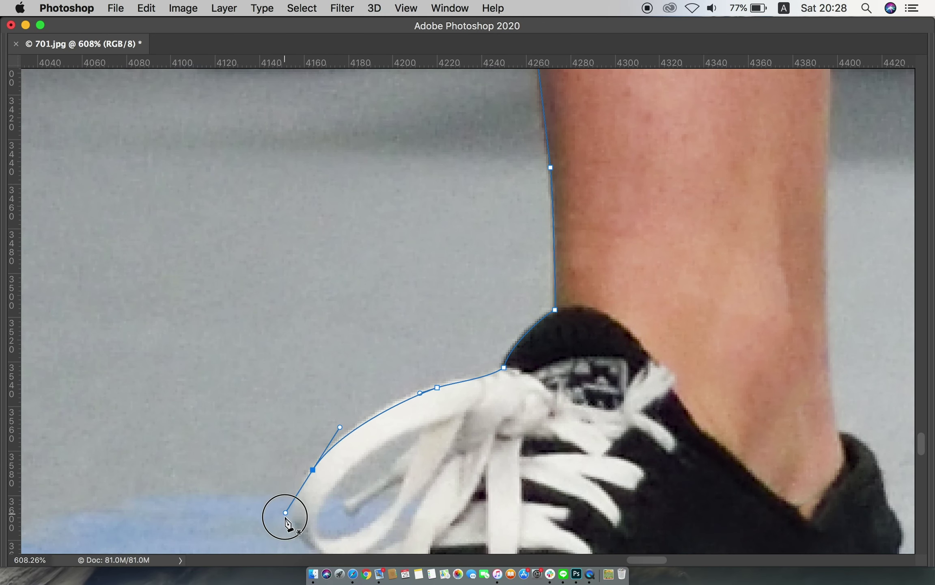
{"action": "scroll", "coordinate": [278, 499], "scroll_direction": "down", "scroll_amount": 5}
{"action": "left_click_drag", "start_coordinate": [360, 495], "coordinate": [381, 509]}
{"action": "scroll", "coordinate": [378, 505], "scroll_direction": "down", "scroll_amount": 5}
- Continue the path down the toe and curve it along the bottom of the sole
{"action": "left_click", "coordinate": [344, 439]}
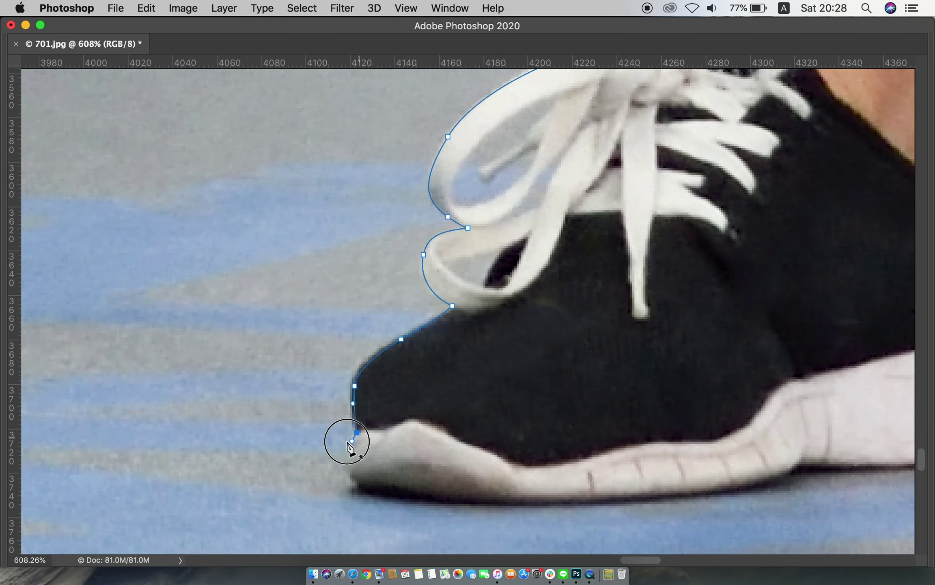
{"action": "left_click", "coordinate": [428, 501]}
{"action": "scroll", "coordinate": [605, 505], "scroll_direction": "right", "scroll_amount": 10}
{"action": "left_click", "coordinate": [455, 409]}
{"action": "left_click", "coordinate": [492, 406]}
{"action": "left_click_drag", "start_coordinate": [672, 395], "coordinate": [700, 390]}
{"action": "scroll", "coordinate": [496, 416], "scroll_direction": "right", "scroll_amount": 10}
- Carry the path around the back of the heel and curve it up the heel edge
{"action": "scroll", "coordinate": [496, 416], "scroll_direction": "up", "scroll_amount": 2}
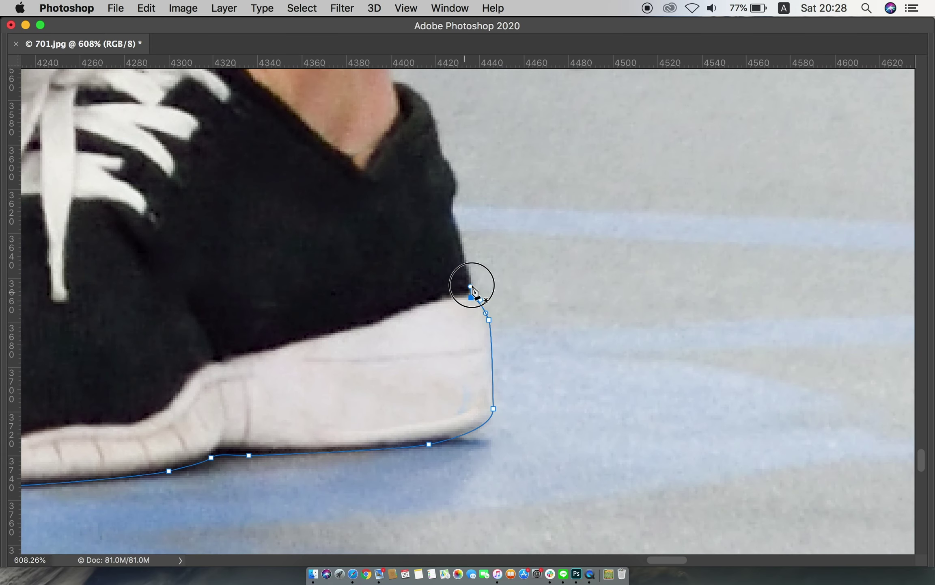
{"action": "scroll", "coordinate": [471, 286], "scroll_direction": "up", "scroll_amount": 3}
{"action": "left_click", "coordinate": [460, 238]}
{"action": "scroll", "coordinate": [461, 243], "scroll_direction": "up", "scroll_amount": 5}
{"action": "left_click", "coordinate": [451, 370]}
{"action": "left_click_drag", "start_coordinate": [451, 324], "coordinate": [446, 313]}
- Curve the path up the leg's right edge to the shorts hem
{"action": "scroll", "coordinate": [422, 451], "scroll_direction": "up", "scroll_amount": 5}
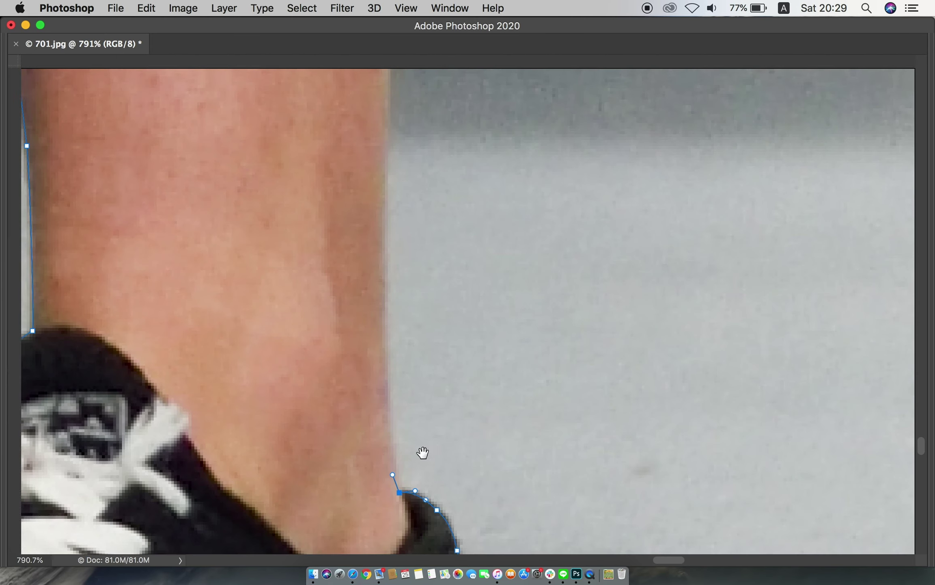
{"action": "left_click", "coordinate": [370, 181]}
{"action": "scroll", "coordinate": [418, 121], "scroll_direction": "up", "scroll_amount": 5}
{"action": "left_click_drag", "start_coordinate": [377, 337], "coordinate": [385, 313]}
{"action": "left_click", "coordinate": [423, 230]}
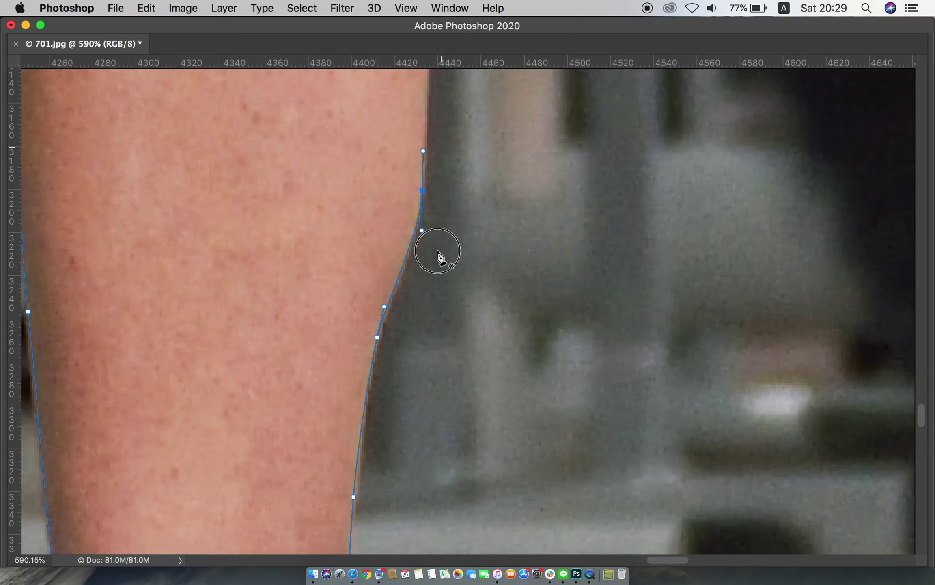
{"action": "scroll", "coordinate": [435, 255], "scroll_direction": "up", "scroll_amount": 5}
{"action": "scroll", "coordinate": [426, 264], "scroll_direction": "up", "scroll_amount": 5}
{"action": "left_click_drag", "start_coordinate": [411, 282], "coordinate": [422, 276]}
{"action": "scroll", "coordinate": [421, 275], "scroll_direction": "up", "scroll_amount": 5}
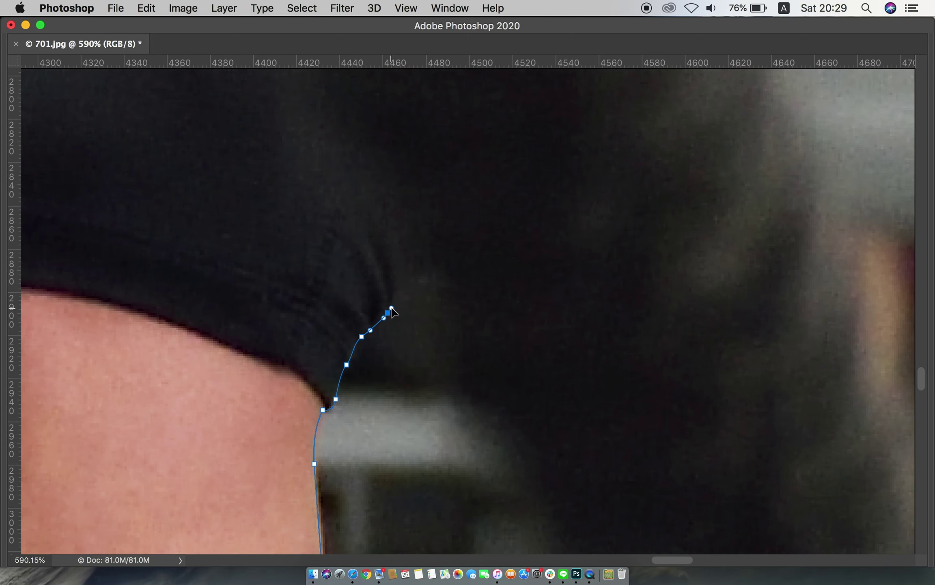
- Follow the rope's underside and lower edge, then anchor up the rope edge
{"action": "left_click_drag", "start_coordinate": [392, 312], "coordinate": [410, 313]}
{"action": "scroll", "coordinate": [408, 301], "scroll_direction": "down", "scroll_amount": 5}
{"action": "scroll", "coordinate": [398, 308], "scroll_direction": "down", "scroll_amount": 5}
{"action": "left_click_drag", "start_coordinate": [508, 401], "coordinate": [519, 400]}
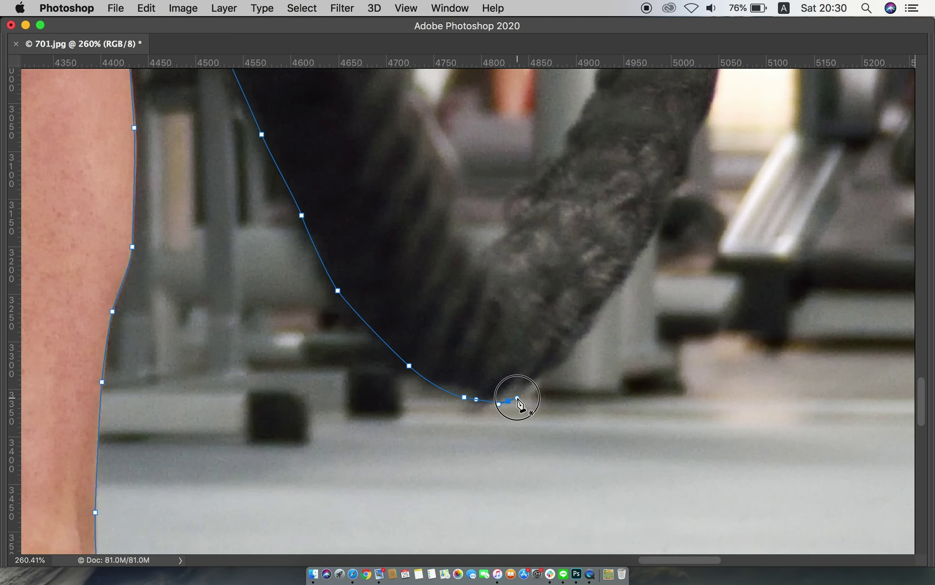
{"action": "scroll", "coordinate": [630, 279], "scroll_direction": "up", "scroll_amount": 3}
{"action": "scroll", "coordinate": [485, 318], "scroll_direction": "up", "scroll_amount": 3}
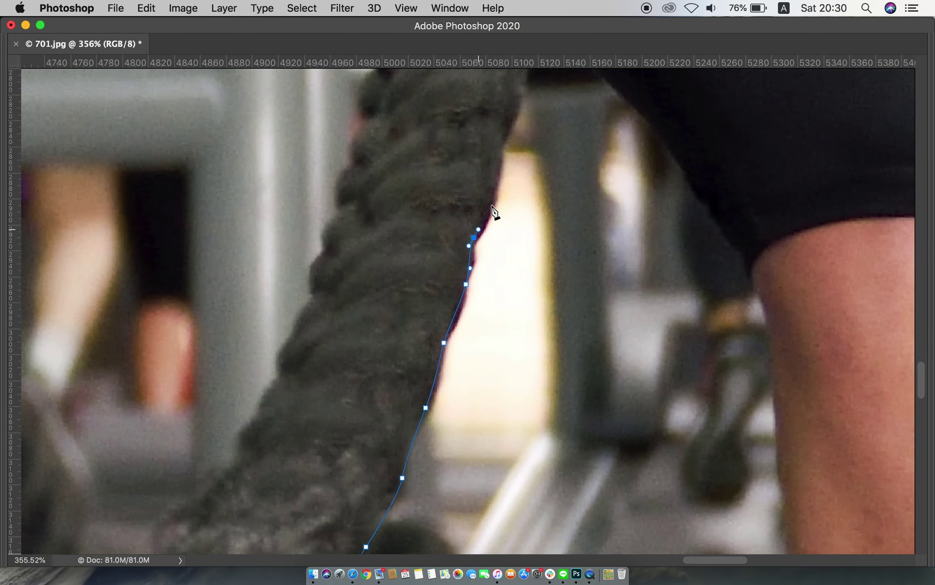
{"action": "scroll", "coordinate": [492, 207], "scroll_direction": "down", "scroll_amount": 3}
{"action": "left_click", "coordinate": [453, 223]}
- Bring the path from the second leg's shorts hem down the calf to the ankle above the shoe
{"action": "left_click", "coordinate": [651, 411]}
{"action": "scroll", "coordinate": [652, 411], "scroll_direction": "up", "scroll_amount": 3}
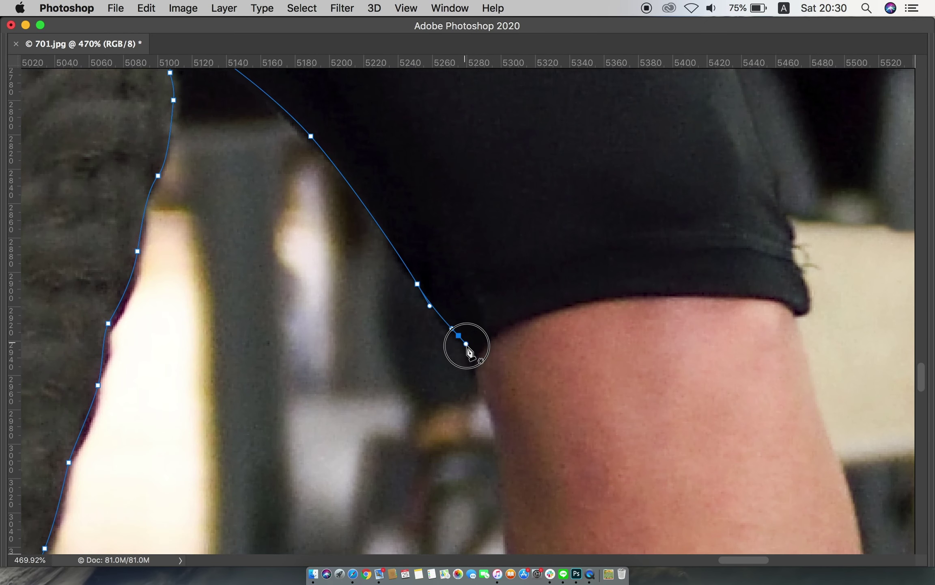
{"action": "scroll", "coordinate": [467, 345], "scroll_direction": "down", "scroll_amount": 5}
{"action": "scroll", "coordinate": [493, 328], "scroll_direction": "down", "scroll_amount": 3}
{"action": "left_click", "coordinate": [506, 397]}
{"action": "scroll", "coordinate": [487, 272], "scroll_direction": "down", "scroll_amount": 3}
{"action": "left_click_drag", "start_coordinate": [484, 320], "coordinate": [502, 355]}
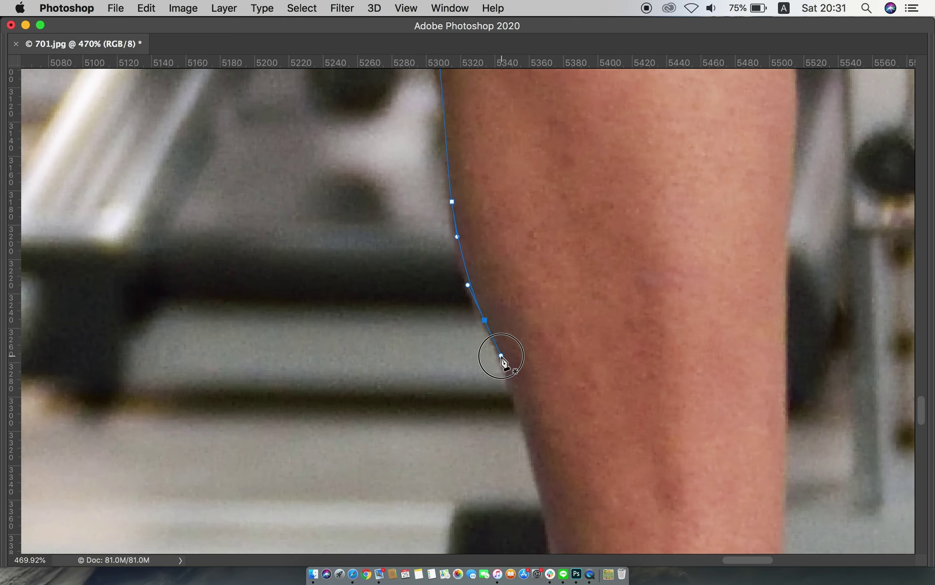
{"action": "scroll", "coordinate": [502, 356], "scroll_direction": "down", "scroll_amount": 3}
{"action": "scroll", "coordinate": [565, 445], "scroll_direction": "down", "scroll_amount": 3}
{"action": "scroll", "coordinate": [511, 417], "scroll_direction": "up", "scroll_amount": 5}
{"action": "left_click_drag", "start_coordinate": [494, 310], "coordinate": [500, 327]}
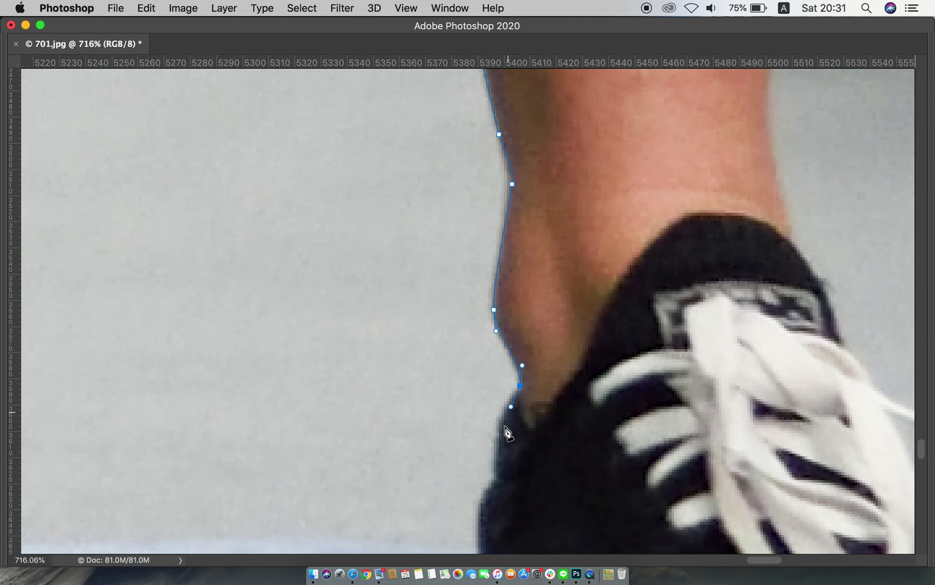
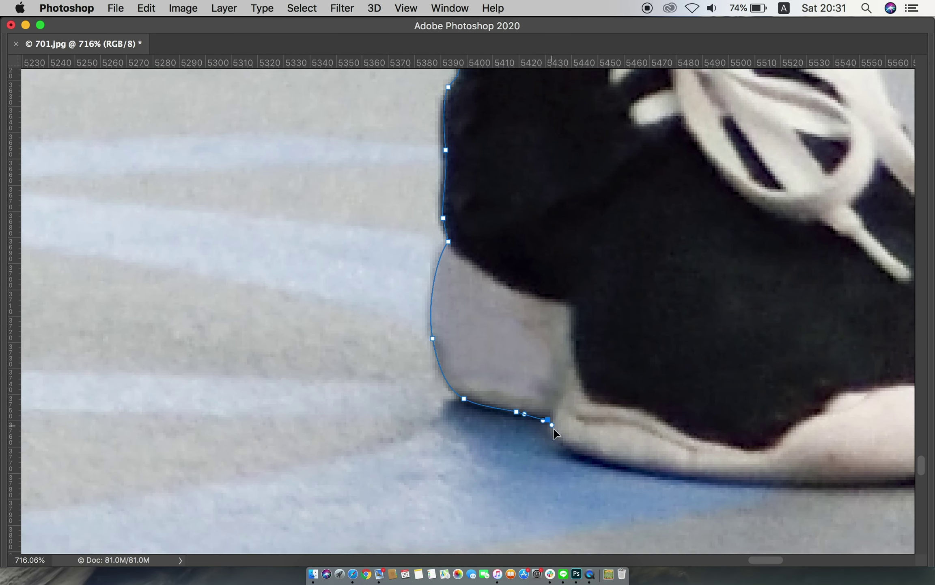
- Trace the path along the shoe sole, up the toe and around the lace loop
{"action": "scroll", "coordinate": [554, 432], "scroll_direction": "down", "scroll_amount": 5}
{"action": "left_click", "coordinate": [444, 400]}
{"action": "left_click", "coordinate": [703, 399]}
{"action": "left_click", "coordinate": [804, 375]}
{"action": "left_click", "coordinate": [783, 309]}
{"action": "scroll", "coordinate": [782, 311], "scroll_direction": "up", "scroll_amount": 5}
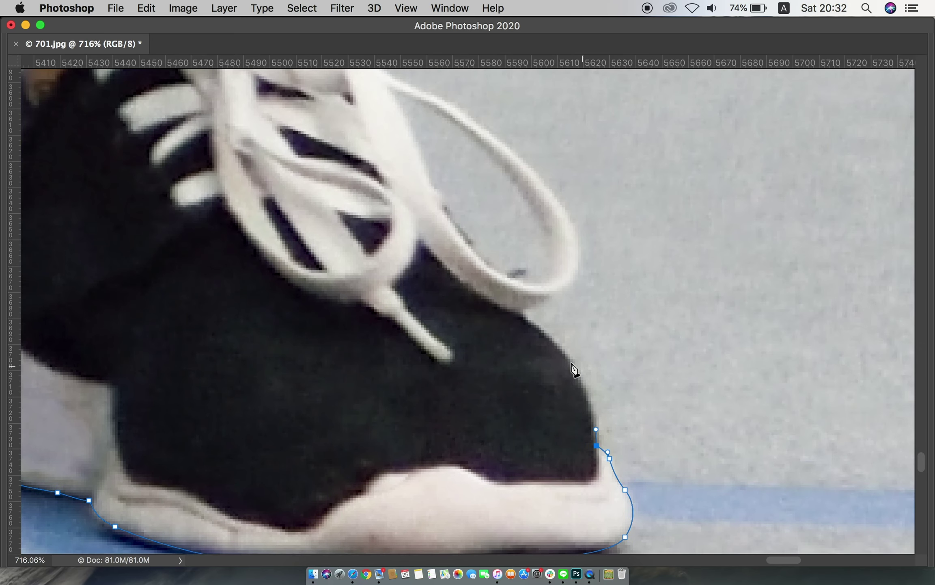
{"action": "scroll", "coordinate": [575, 370], "scroll_direction": "down", "scroll_amount": 5}
{"action": "left_click", "coordinate": [585, 255]}
{"action": "scroll", "coordinate": [585, 255], "scroll_direction": "up", "scroll_amount": 5}
{"action": "left_click_drag", "start_coordinate": [521, 348], "coordinate": [485, 313]}
- Continue the path up the lower leg edge and along the shorts edge
{"action": "scroll", "coordinate": [361, 260], "scroll_direction": "up", "scroll_amount": 5}
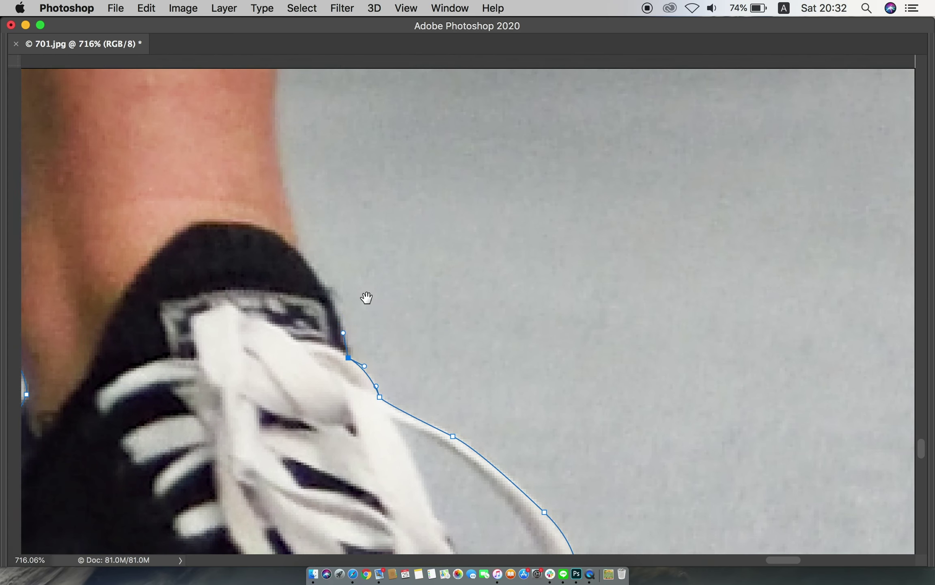
{"action": "scroll", "coordinate": [350, 330], "scroll_direction": "up", "scroll_amount": 5}
{"action": "scroll", "coordinate": [359, 425], "scroll_direction": "up", "scroll_amount": 5}
{"action": "left_click_drag", "start_coordinate": [357, 146], "coordinate": [359, 77]}
{"action": "scroll", "coordinate": [329, 152], "scroll_direction": "down", "scroll_amount": 3}
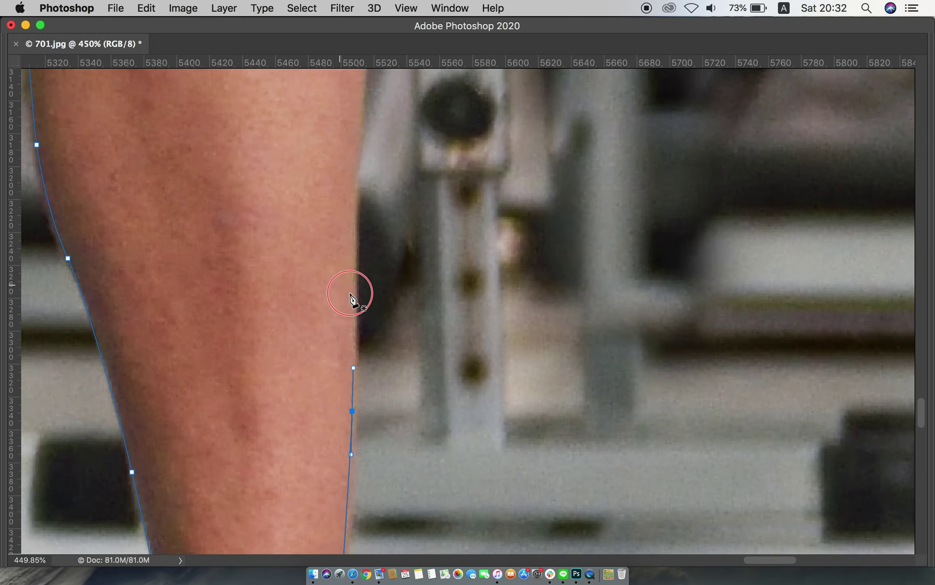
{"action": "scroll", "coordinate": [359, 292], "scroll_direction": "up", "scroll_amount": 2}
{"action": "scroll", "coordinate": [380, 293], "scroll_direction": "up", "scroll_amount": 3}
{"action": "left_click", "coordinate": [341, 205]}
{"action": "mouse_move", "coordinate": [374, 328]}
{"action": "left_mouse_down"}
{"action": "mouse_move", "coordinate": [353, 280]}
{"action": "mouse_move", "coordinate": [293, 289]}
{"action": "mouse_move", "coordinate": [329, 384]}
{"action": "left_mouse_up"}
{"action": "scroll", "coordinate": [343, 207], "scroll_direction": "up", "scroll_amount": 3}
{"action": "left_click", "coordinate": [340, 338]}
{"action": "left_click", "coordinate": [323, 267]}
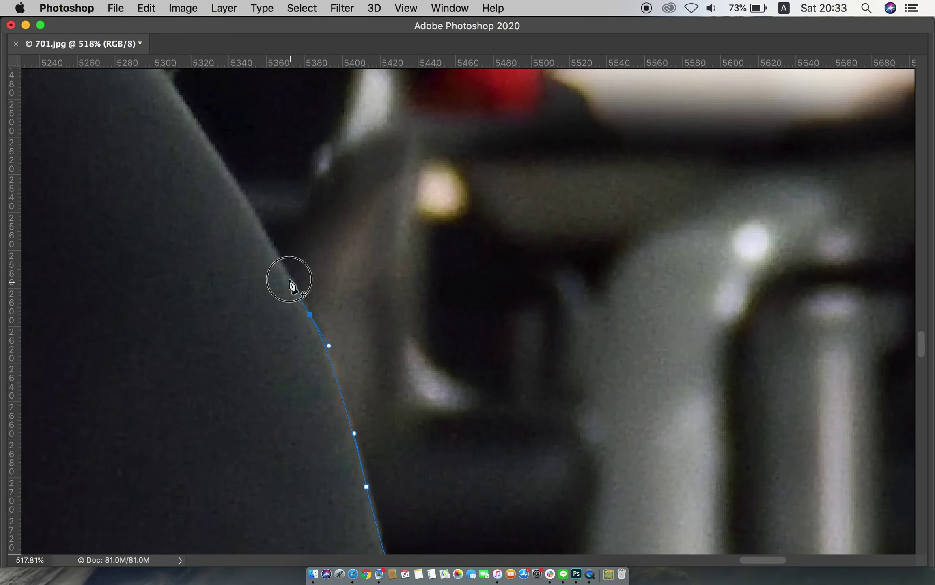
- Extend the path along the arm and shoulder edge
{"action": "left_click_drag", "start_coordinate": [181, 156], "coordinate": [347, 202]}
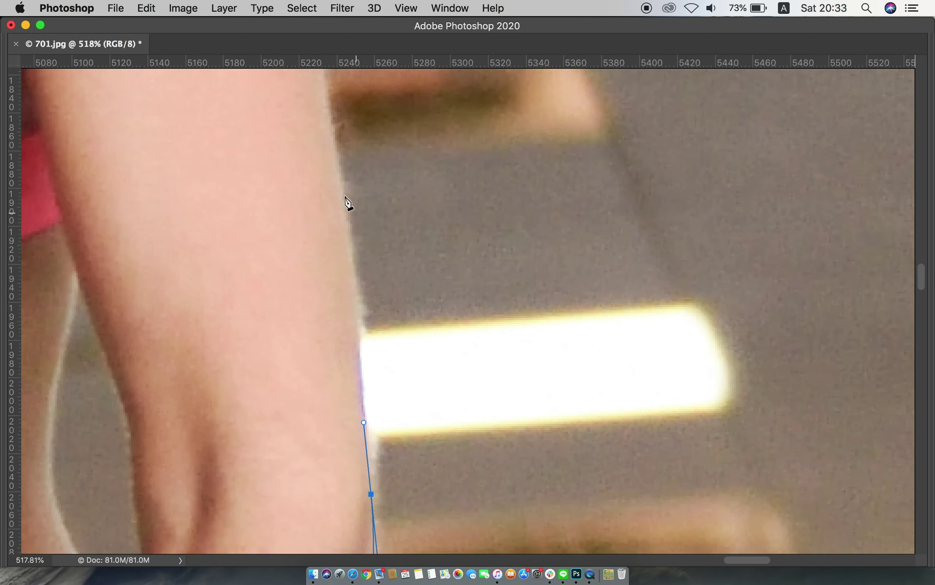
{"action": "scroll", "coordinate": [337, 255], "scroll_direction": "down", "scroll_amount": 3}
{"action": "scroll", "coordinate": [324, 240], "scroll_direction": "up", "scroll_amount": 5}
{"action": "left_click", "coordinate": [324, 278]}
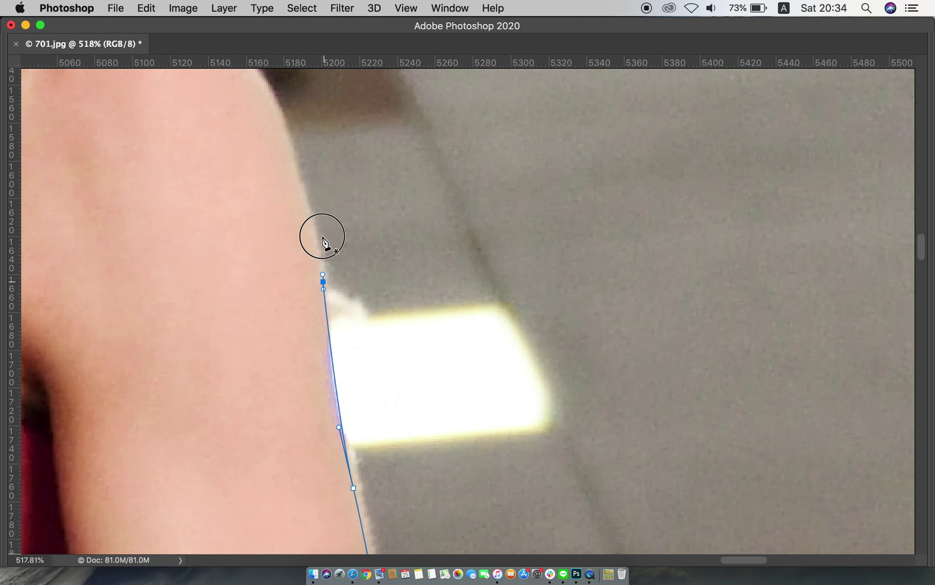
{"action": "scroll", "coordinate": [293, 204], "scroll_direction": "left", "scroll_amount": 3}
{"action": "left_click", "coordinate": [349, 368]}
{"action": "scroll", "coordinate": [229, 188], "scroll_direction": "up", "scroll_amount": 5}
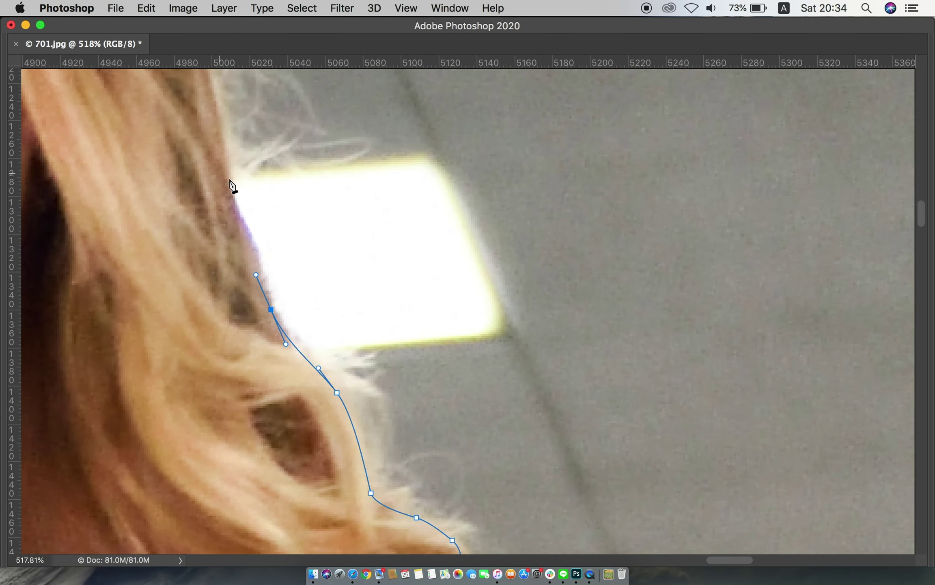
- Trace the path along the outer edge of the hair
{"action": "left_click", "coordinate": [272, 190]}
{"action": "scroll", "coordinate": [271, 190], "scroll_direction": "up", "scroll_amount": 10}
{"action": "left_click", "coordinate": [432, 285]}
{"action": "scroll", "coordinate": [366, 244], "scroll_direction": "up", "scroll_amount": 2}
{"action": "left_click_drag", "start_coordinate": [343, 212], "coordinate": [287, 186]}
{"action": "scroll", "coordinate": [263, 190], "scroll_direction": "left", "scroll_amount": 5}
- Carry the path across the top of the hair and down beside the jaw
{"action": "left_click_drag", "start_coordinate": [449, 188], "coordinate": [407, 202]}
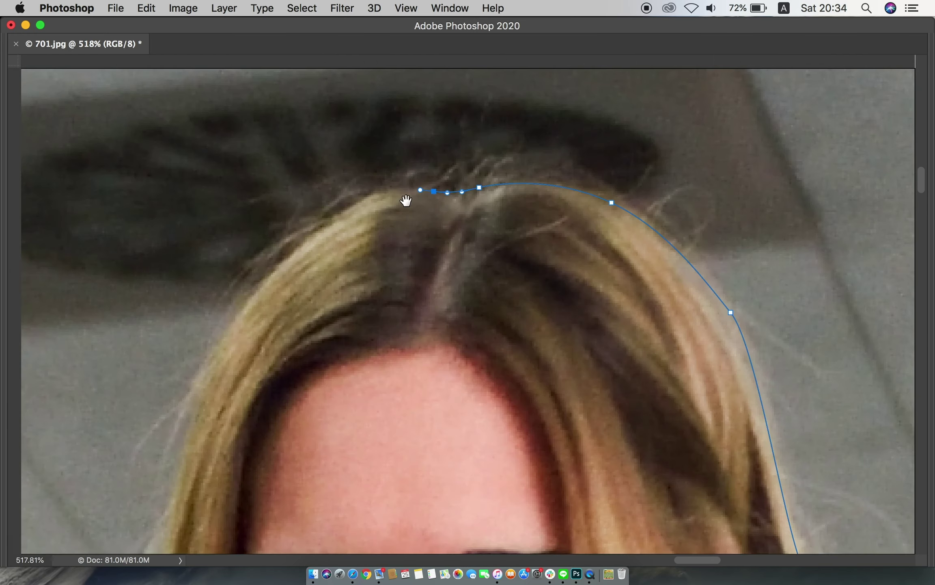
{"action": "scroll", "coordinate": [407, 203], "scroll_direction": "down", "scroll_amount": 5}
{"action": "left_click", "coordinate": [292, 198]}
{"action": "scroll", "coordinate": [261, 338], "scroll_direction": "down", "scroll_amount": 5}
{"action": "left_click_drag", "start_coordinate": [259, 326], "coordinate": [259, 338]}
{"action": "left_click", "coordinate": [272, 376]}
{"action": "left_click", "coordinate": [287, 400]}
{"action": "left_click", "coordinate": [307, 415]}
- Outline the neck, shoulder and upper arm where it meets the background
{"action": "left_click_drag", "start_coordinate": [339, 465], "coordinate": [358, 241]}
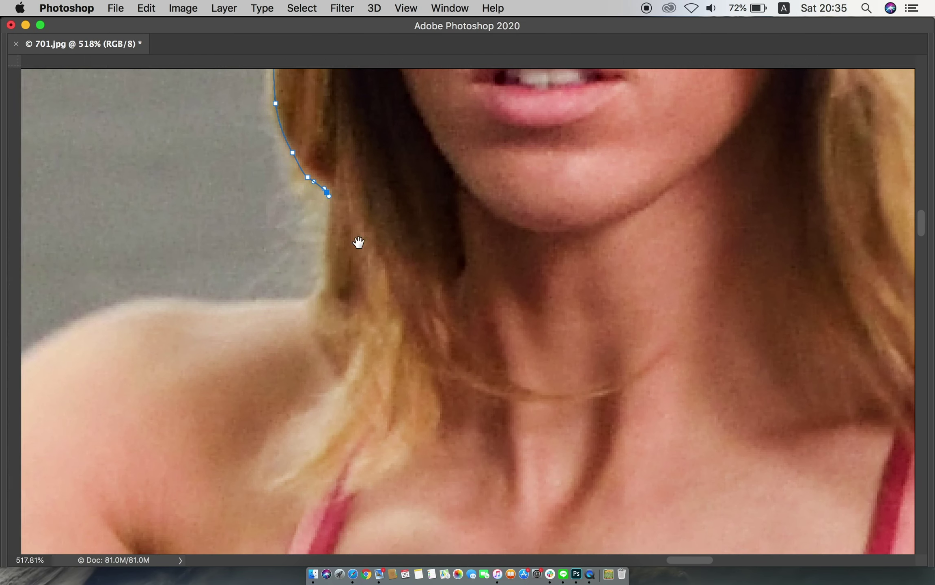
{"action": "scroll", "coordinate": [175, 312], "scroll_direction": "left", "scroll_amount": 5}
{"action": "left_click", "coordinate": [309, 298]}
{"action": "scroll", "coordinate": [309, 298], "scroll_direction": "down", "scroll_amount": 5}
{"action": "left_click", "coordinate": [246, 407]}
{"action": "scroll", "coordinate": [188, 390], "scroll_direction": "down", "scroll_amount": 5}
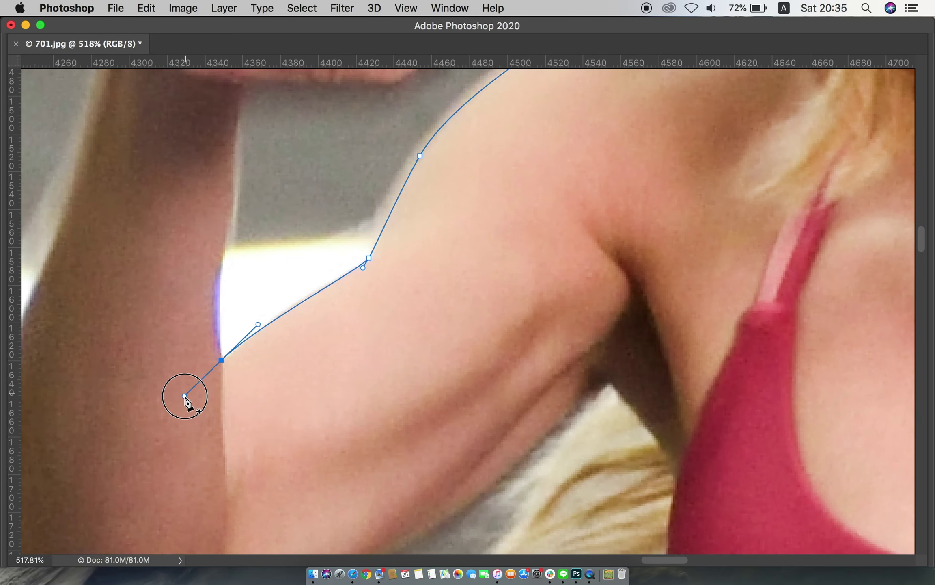
{"action": "left_click_drag", "start_coordinate": [219, 421], "coordinate": [222, 390]}
{"action": "left_click", "coordinate": [238, 315]}
{"action": "left_click_drag", "start_coordinate": [248, 257], "coordinate": [255, 256]}
{"action": "left_click_drag", "start_coordinate": [335, 258], "coordinate": [344, 257]}
- Add anchors around the fingertips of the raised hand
{"action": "left_click", "coordinate": [471, 198]}
{"action": "scroll", "coordinate": [447, 243], "scroll_direction": "up", "scroll_amount": 5}
{"action": "scroll", "coordinate": [446, 243], "scroll_direction": "right", "scroll_amount": 3}
{"action": "left_click", "coordinate": [414, 286]}
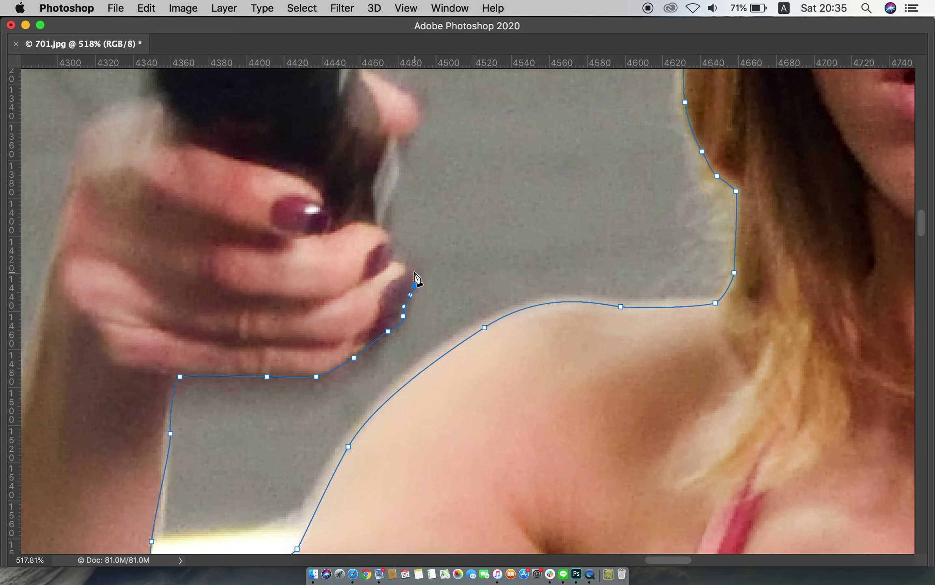
{"action": "scroll", "coordinate": [374, 240], "scroll_direction": "up", "scroll_amount": 5}
{"action": "scroll", "coordinate": [299, 205], "scroll_direction": "down", "scroll_amount": 2}
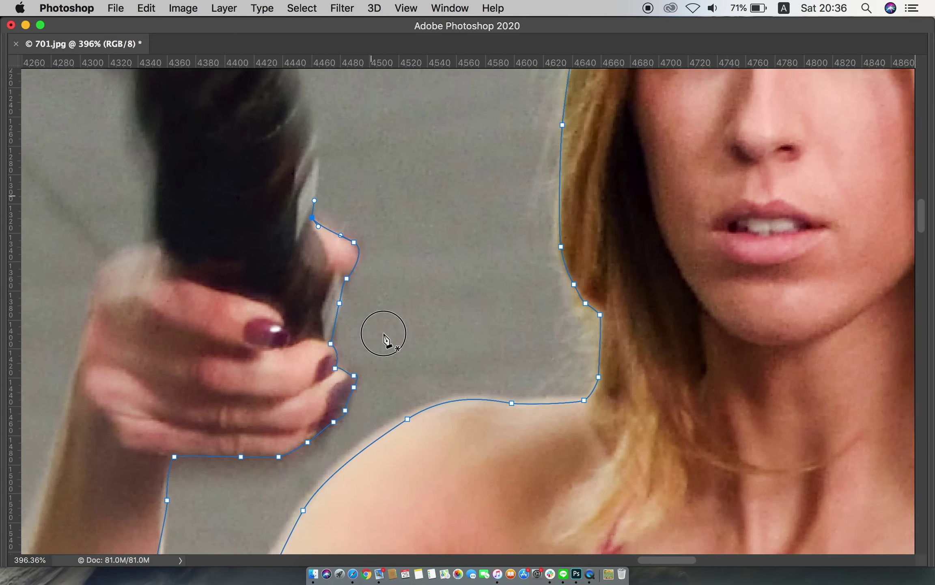
{"action": "scroll", "coordinate": [386, 328], "scroll_direction": "up", "scroll_amount": 5}
- Curve the path around the rope handle top and along the rope's upper edge
{"action": "left_click_drag", "start_coordinate": [351, 201], "coordinate": [289, 199]}
{"action": "scroll", "coordinate": [288, 199], "scroll_direction": "left", "scroll_amount": 5}
{"action": "left_click_drag", "start_coordinate": [330, 161], "coordinate": [302, 192]}
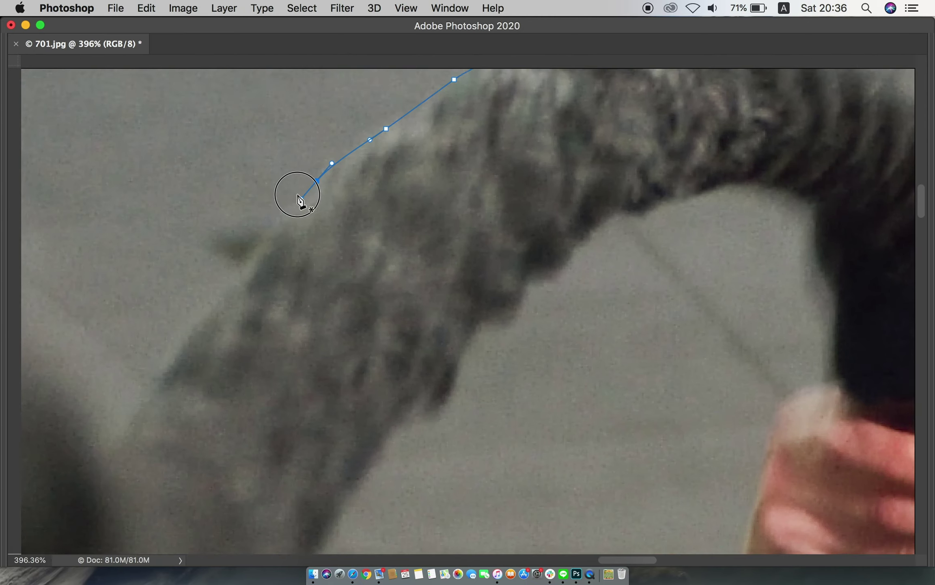
{"action": "scroll", "coordinate": [303, 192], "scroll_direction": "down", "scroll_amount": 3}
{"action": "left_click_drag", "start_coordinate": [190, 355], "coordinate": [159, 412]}
{"action": "scroll", "coordinate": [159, 411], "scroll_direction": "down", "scroll_amount": 2}
{"action": "scroll", "coordinate": [289, 259], "scroll_direction": "down", "scroll_amount": 5}
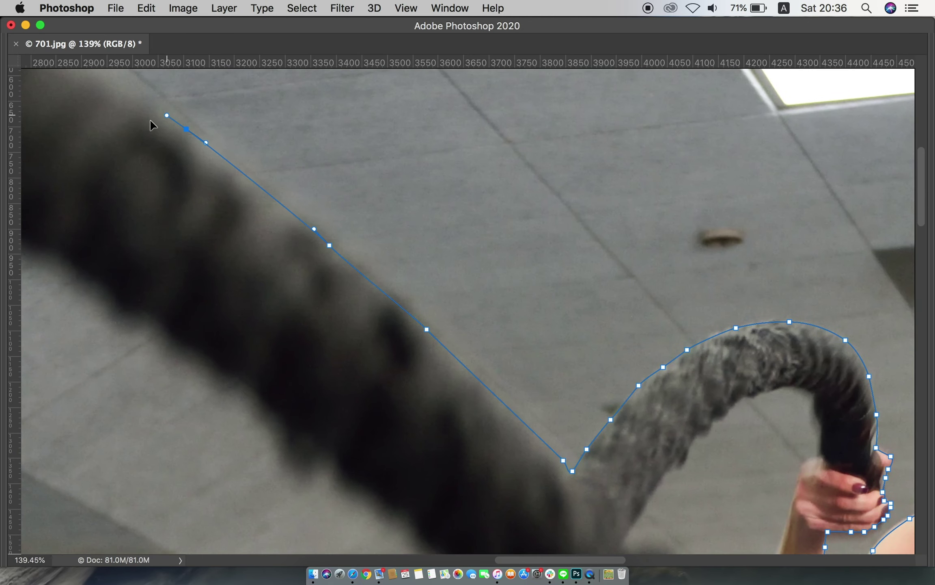
{"action": "scroll", "coordinate": [574, 313], "scroll_direction": "up", "scroll_amount": 5}
{"action": "scroll", "coordinate": [527, 278], "scroll_direction": "up", "scroll_amount": 5}
{"action": "scroll", "coordinate": [344, 252], "scroll_direction": "left", "scroll_amount": 5}
{"action": "scroll", "coordinate": [145, 164], "scroll_direction": "left", "scroll_amount": 10}
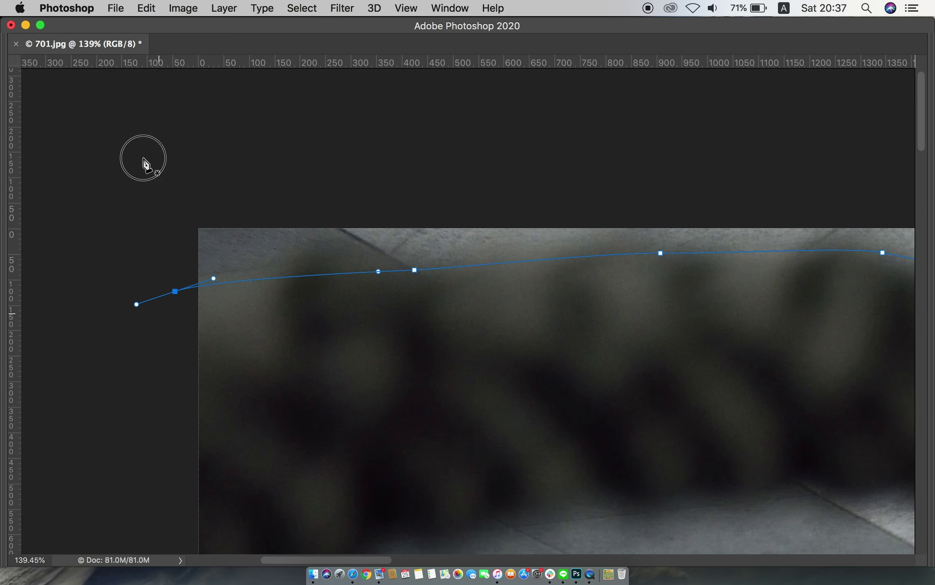
{"action": "scroll", "coordinate": [144, 159], "scroll_direction": "down", "scroll_amount": 5}
- Begin tracing the battle rope's lower edge with a series of anchors
{"action": "left_click", "coordinate": [167, 428]}
{"action": "left_click_drag", "start_coordinate": [293, 378], "coordinate": [306, 376]}
{"action": "left_click", "coordinate": [390, 346]}
{"action": "scroll", "coordinate": [390, 346], "scroll_direction": "right", "scroll_amount": 10}
{"action": "left_click_drag", "start_coordinate": [245, 320], "coordinate": [267, 319]}
{"action": "left_click", "coordinate": [590, 316]}
{"action": "left_click", "coordinate": [637, 322]}
{"action": "left_click", "coordinate": [726, 331]}
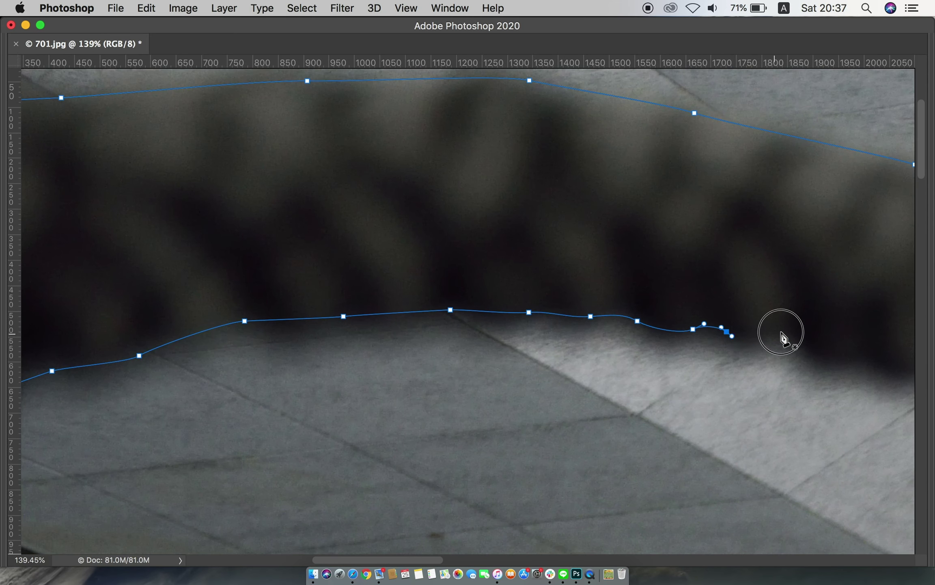
{"action": "scroll", "coordinate": [780, 334], "scroll_direction": "right", "scroll_amount": 10}
{"action": "left_click", "coordinate": [475, 320]}
{"action": "left_click_drag", "start_coordinate": [510, 335], "coordinate": [522, 341]}
- Continue anchoring further along the rope's lower edge
{"action": "scroll", "coordinate": [702, 402], "scroll_direction": "right", "scroll_amount": 10}
{"action": "scroll", "coordinate": [702, 402], "scroll_direction": "down", "scroll_amount": 5}
{"action": "left_click", "coordinate": [432, 263]}
{"action": "left_click", "coordinate": [471, 277]}
{"action": "left_click_drag", "start_coordinate": [503, 293], "coordinate": [511, 302]}
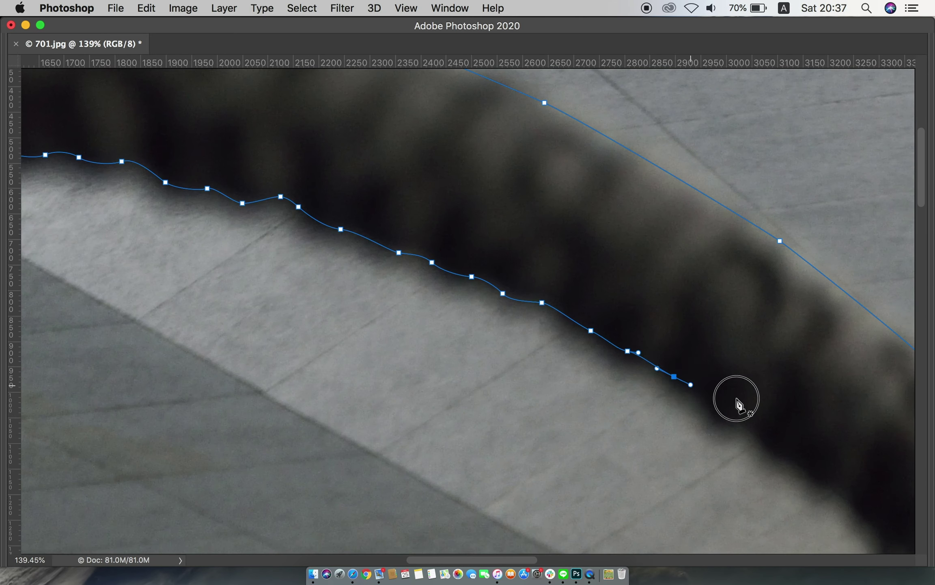
{"action": "scroll", "coordinate": [738, 404], "scroll_direction": "right", "scroll_amount": 10}
{"action": "scroll", "coordinate": [738, 404], "scroll_direction": "down", "scroll_amount": 5}
{"action": "left_click", "coordinate": [540, 253]}
{"action": "left_click", "coordinate": [588, 285]}
{"action": "left_click", "coordinate": [570, 259]}
- Curve the path down the rope's left edge
{"action": "left_click_drag", "start_coordinate": [759, 441], "coordinate": [756, 461]}
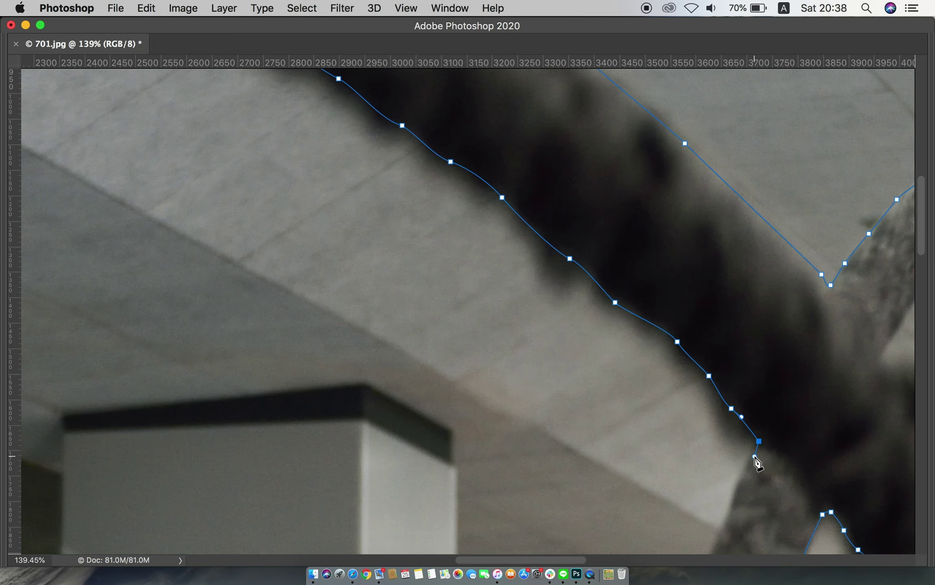
{"action": "scroll", "coordinate": [758, 463], "scroll_direction": "down", "scroll_amount": 10}
{"action": "left_click", "coordinate": [744, 330]}
{"action": "scroll", "coordinate": [611, 255], "scroll_direction": "up", "scroll_amount": 2}
{"action": "left_click_drag", "start_coordinate": [612, 254], "coordinate": [605, 265]}
{"action": "left_click_drag", "start_coordinate": [600, 328], "coordinate": [594, 336]}
{"action": "scroll", "coordinate": [577, 406], "scroll_direction": "down", "scroll_amount": 3}
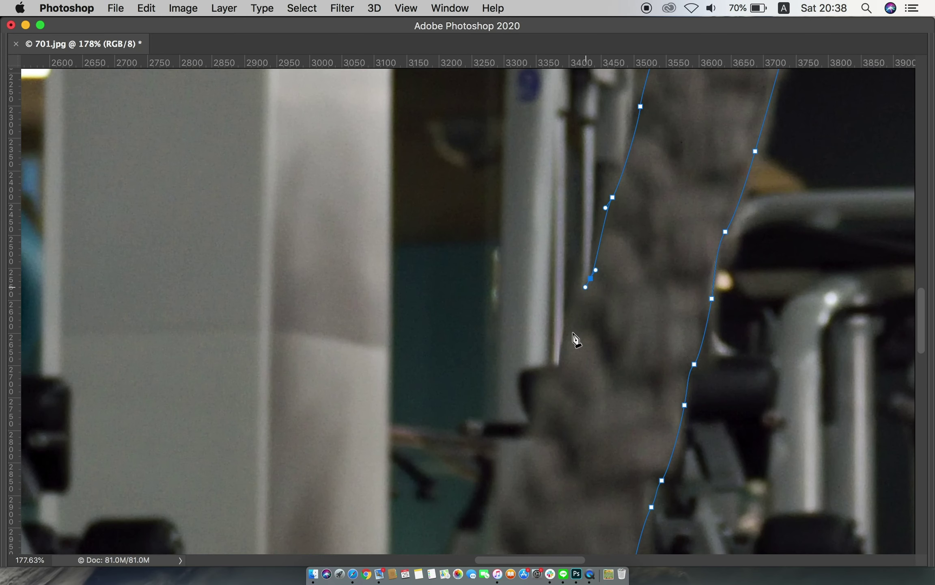
{"action": "scroll", "coordinate": [600, 234], "scroll_direction": "down", "scroll_amount": 5}
- Follow the rope down to the floor and finish the segment at the image bottom
{"action": "left_click", "coordinate": [599, 234]}
{"action": "left_click", "coordinate": [523, 451]}
{"action": "scroll", "coordinate": [549, 307], "scroll_direction": "down", "scroll_amount": 5}
{"action": "left_click", "coordinate": [549, 307]}
{"action": "scroll", "coordinate": [577, 268], "scroll_direction": "down", "scroll_amount": 2}
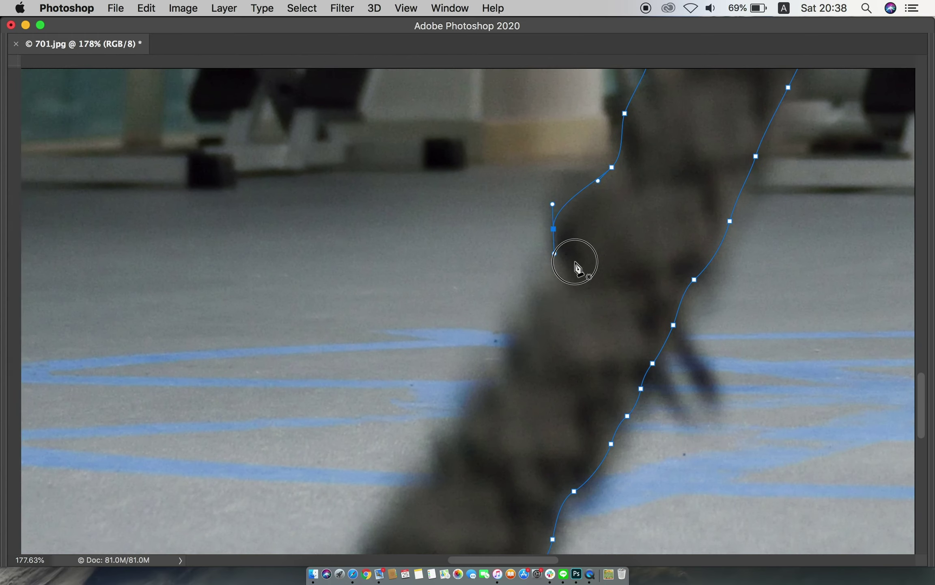
{"action": "left_click", "coordinate": [514, 336]}
{"action": "scroll", "coordinate": [487, 365], "scroll_direction": "down", "scroll_amount": 5}
{"action": "left_click", "coordinate": [518, 271]}
{"action": "left_click", "coordinate": [473, 331]}
{"action": "scroll", "coordinate": [413, 356], "scroll_direction": "down", "scroll_amount": 3}
{"action": "left_click", "coordinate": [437, 313]}
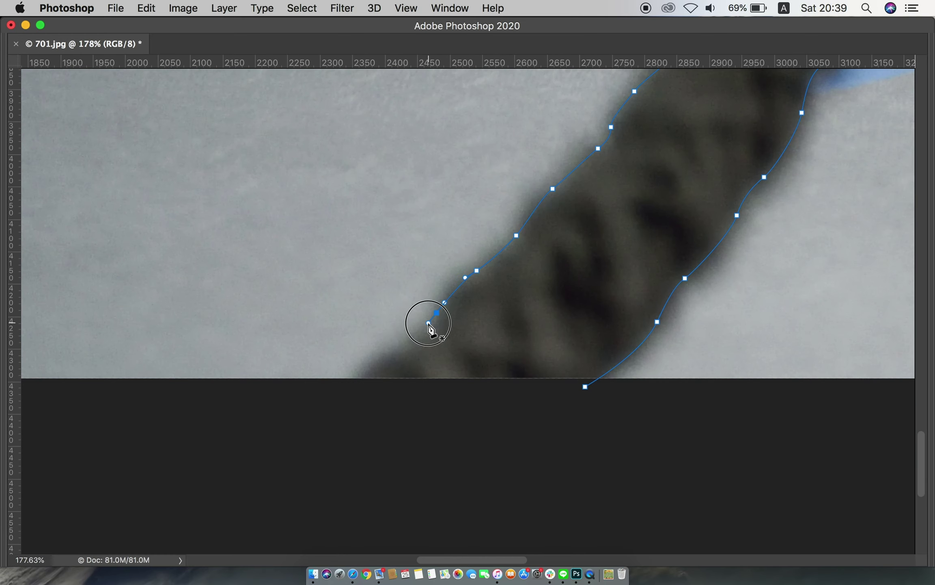
{"action": "left_click", "coordinate": [355, 386]}
{"action": "left_click_drag", "start_coordinate": [585, 387], "coordinate": [534, 407]}
- Zoom out and start outlining the gap along the rope's inner edge by the arm
{"action": "key", "text": "super+minus"}
{"action": "scroll", "coordinate": [766, 355], "scroll_direction": "up", "scroll_amount": 5}
{"action": "scroll", "coordinate": [268, 262], "scroll_direction": "up", "scroll_amount": 5}
{"action": "left_click_drag", "start_coordinate": [251, 289], "coordinate": [263, 268]}
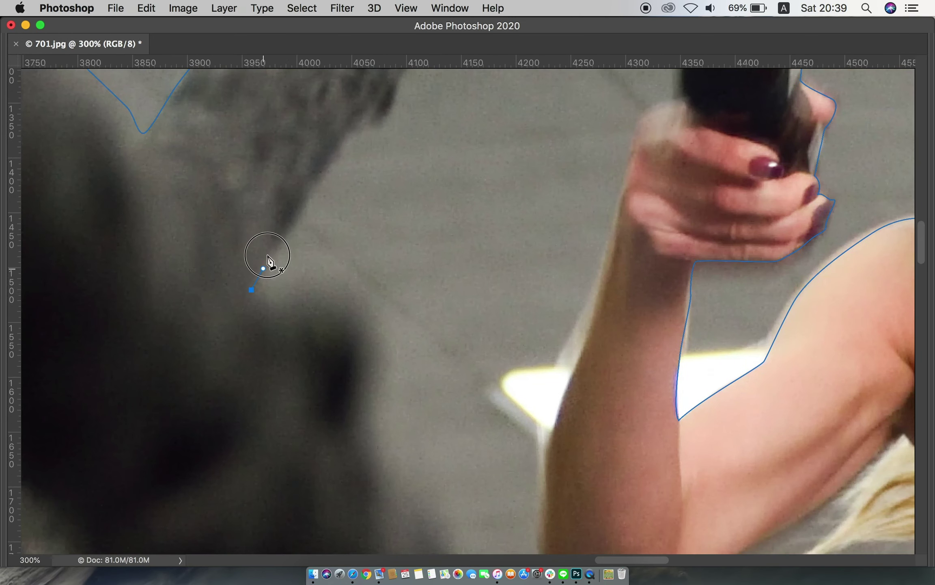
{"action": "scroll", "coordinate": [268, 260], "scroll_direction": "up", "scroll_amount": 5}
{"action": "left_click", "coordinate": [298, 291]}
{"action": "left_click_drag", "start_coordinate": [332, 263], "coordinate": [343, 259]}
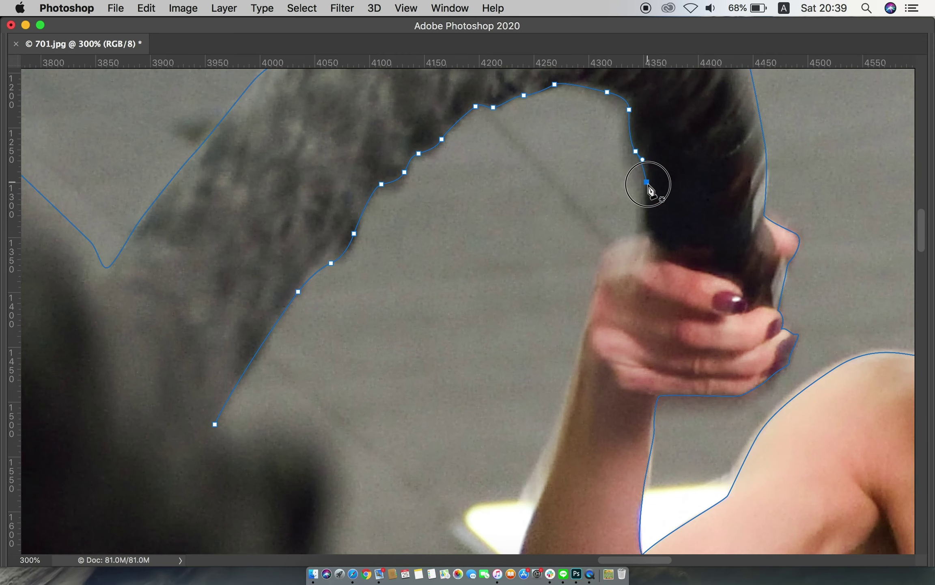
- Trace the inner arm past the elbow and along the arm's underside
{"action": "left_click", "coordinate": [605, 249]}
{"action": "scroll", "coordinate": [594, 327], "scroll_direction": "down", "scroll_amount": 3}
{"action": "left_click", "coordinate": [547, 368]}
{"action": "scroll", "coordinate": [547, 368], "scroll_direction": "down", "scroll_amount": 3}
{"action": "scroll", "coordinate": [546, 386], "scroll_direction": "down", "scroll_amount": 5}
{"action": "left_click_drag", "start_coordinate": [447, 309], "coordinate": [453, 304]}
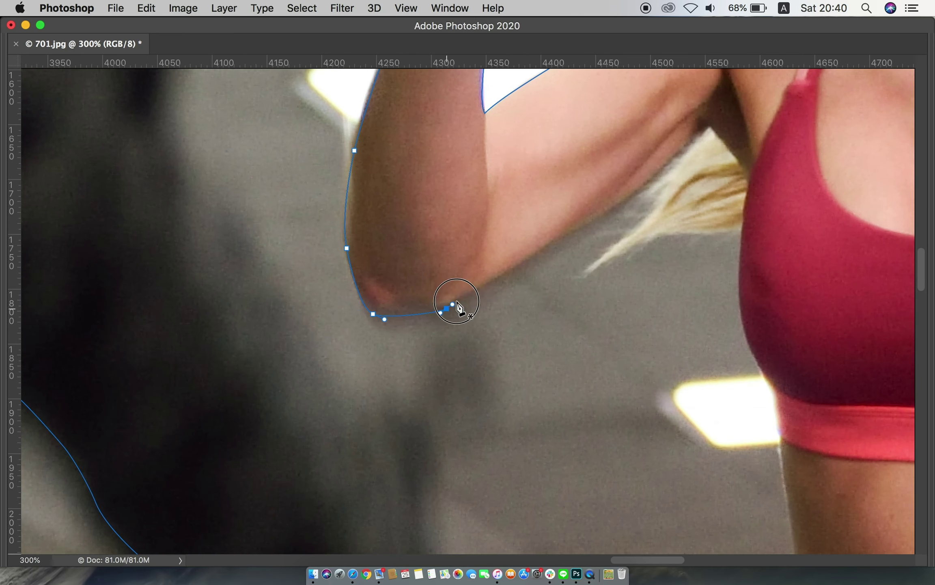
{"action": "left_click_drag", "start_coordinate": [557, 237], "coordinate": [566, 228]}
{"action": "left_click_drag", "start_coordinate": [652, 178], "coordinate": [671, 160]}
{"action": "scroll", "coordinate": [525, 231], "scroll_direction": "up", "scroll_amount": 2}
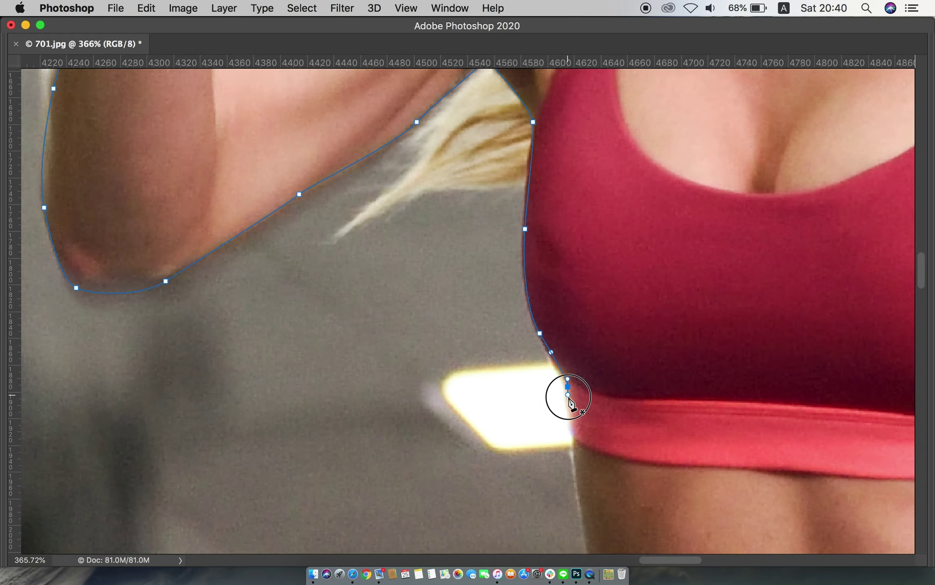
{"action": "scroll", "coordinate": [568, 400], "scroll_direction": "down", "scroll_amount": 5}
{"action": "mouse_move", "coordinate": [574, 324]}
{"action": "left_mouse_down"}
{"action": "mouse_move", "coordinate": [579, 337]}
{"action": "mouse_move", "coordinate": [598, 321]}
{"action": "left_mouse_up"}
{"action": "scroll", "coordinate": [578, 337], "scroll_direction": "down", "scroll_amount": 3}
{"action": "scroll", "coordinate": [605, 324], "scroll_direction": "up", "scroll_amount": 2}
{"action": "left_click_drag", "start_coordinate": [621, 264], "coordinate": [620, 285]}
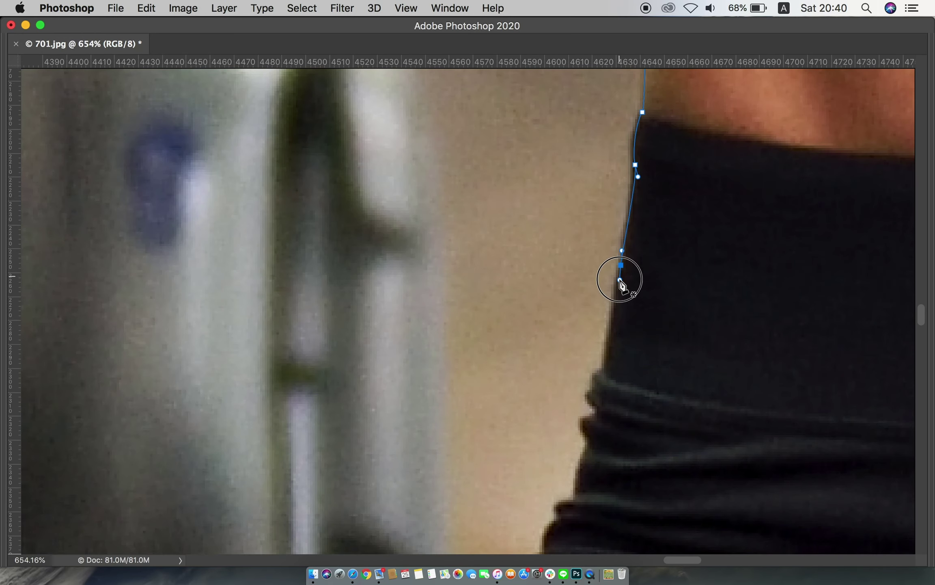
- Add anchors down the waist edge
{"action": "left_click", "coordinate": [607, 363]}
{"action": "left_click", "coordinate": [593, 379]}
{"action": "left_click", "coordinate": [593, 403]}
{"action": "scroll", "coordinate": [595, 402], "scroll_direction": "down", "scroll_amount": 3}
{"action": "scroll", "coordinate": [637, 359], "scroll_direction": "up", "scroll_amount": 1}
{"action": "left_click", "coordinate": [561, 370]}
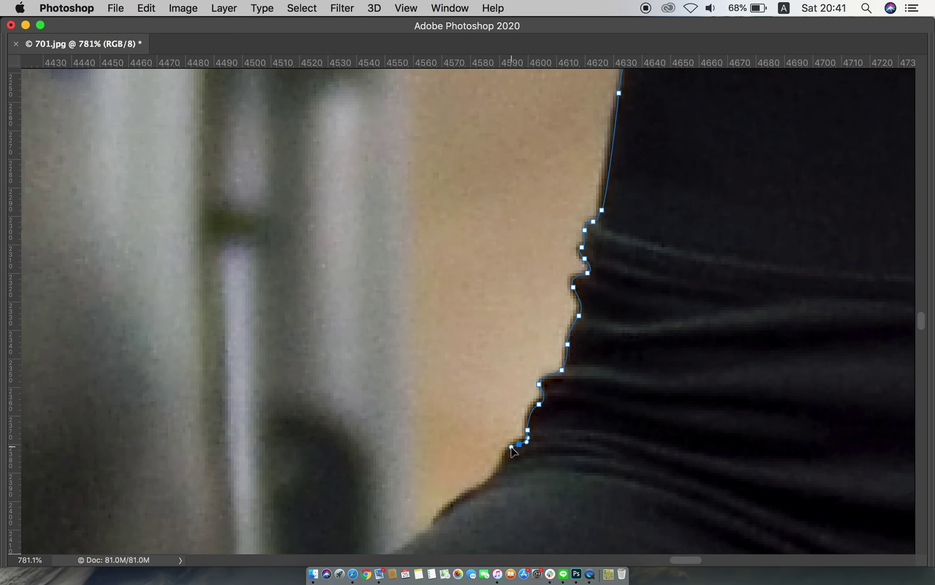
{"action": "scroll", "coordinate": [513, 449], "scroll_direction": "down", "scroll_amount": 3}
{"action": "scroll", "coordinate": [526, 317], "scroll_direction": "down", "scroll_amount": 2}
{"action": "scroll", "coordinate": [444, 382], "scroll_direction": "up", "scroll_amount": 3}
- Extend the path up the rope edge past the machine and along the rope near the arm
{"action": "left_click", "coordinate": [402, 275]}
{"action": "left_click_drag", "start_coordinate": [361, 201], "coordinate": [321, 156]}
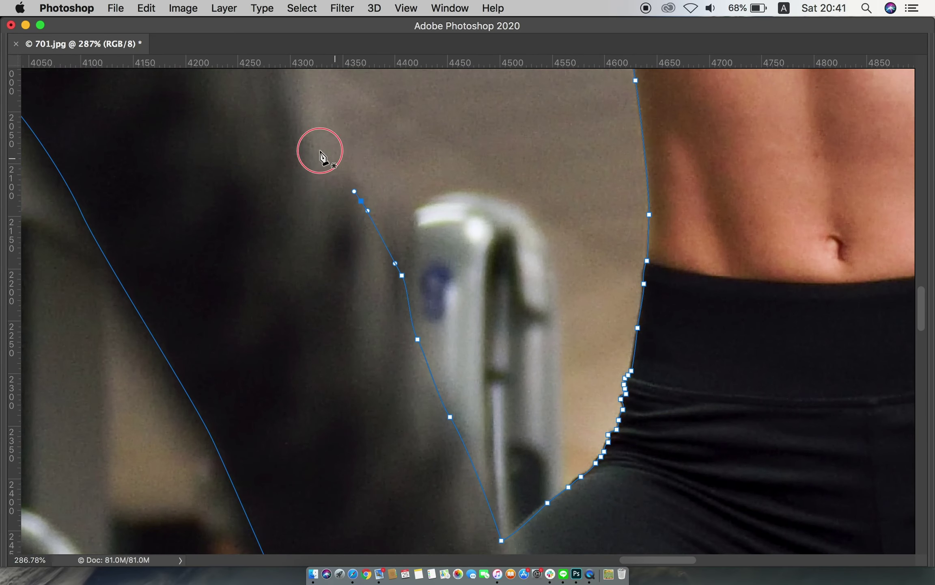
{"action": "scroll", "coordinate": [321, 156], "scroll_direction": "down", "scroll_amount": 2}
{"action": "scroll", "coordinate": [313, 282], "scroll_direction": "up", "scroll_amount": 5}
{"action": "scroll", "coordinate": [247, 236], "scroll_direction": "up", "scroll_amount": 5}
{"action": "left_click", "coordinate": [219, 399]}
{"action": "left_click", "coordinate": [154, 306]}
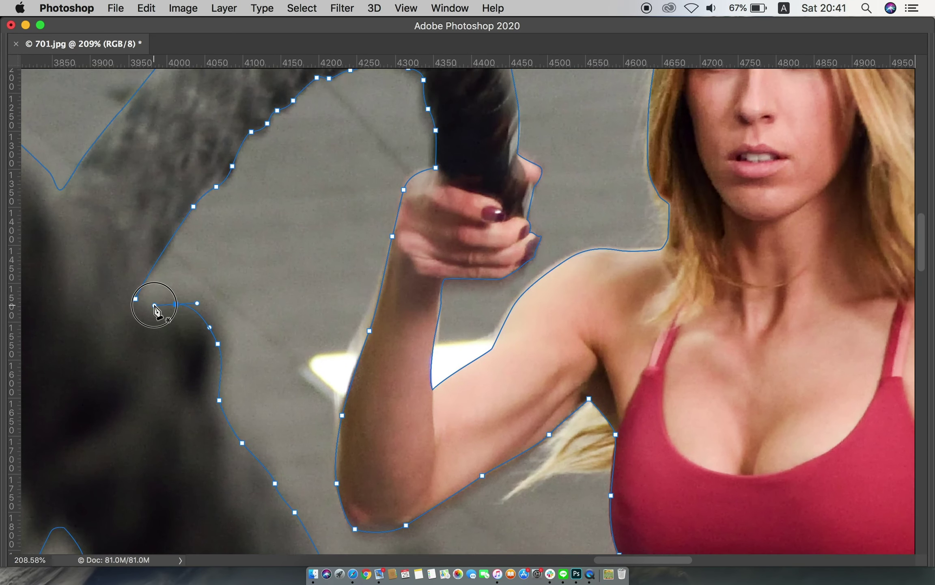
{"action": "scroll", "coordinate": [154, 305], "scroll_direction": "down", "scroll_amount": 5}
{"action": "scroll", "coordinate": [465, 136], "scroll_direction": "up", "scroll_amount": 8}
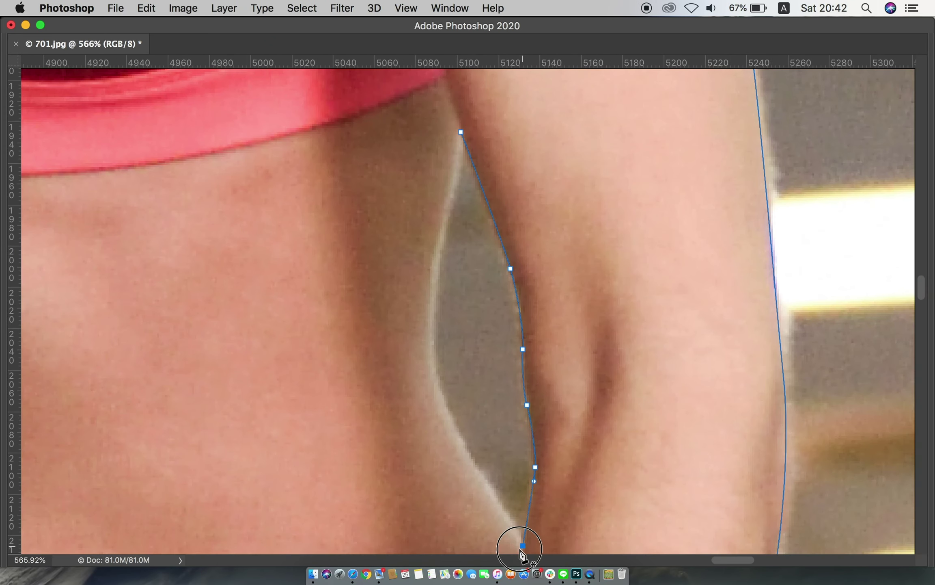
- Trace the magnetic path along the rope's inner edge between waist, arm and leg
{"action": "left_click_drag", "start_coordinate": [448, 411], "coordinate": [431, 370]}
{"action": "left_click", "coordinate": [462, 130]}
{"action": "scroll", "coordinate": [478, 304], "scroll_direction": "down", "scroll_amount": 5}
{"action": "scroll", "coordinate": [478, 271], "scroll_direction": "down", "scroll_amount": 3}
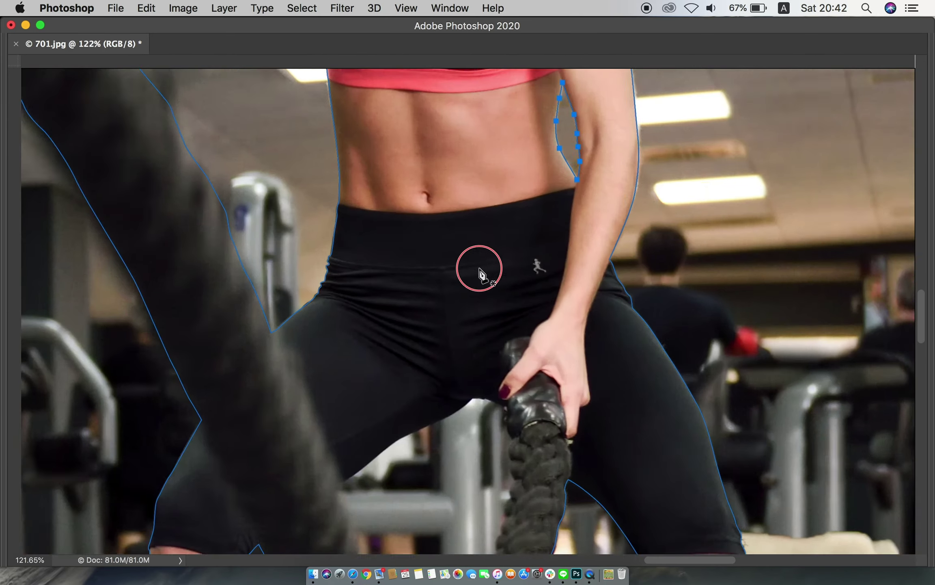
{"action": "scroll", "coordinate": [211, 429], "scroll_direction": "up", "scroll_amount": 6}
{"action": "left_click_drag", "start_coordinate": [423, 273], "coordinate": [613, 162]}
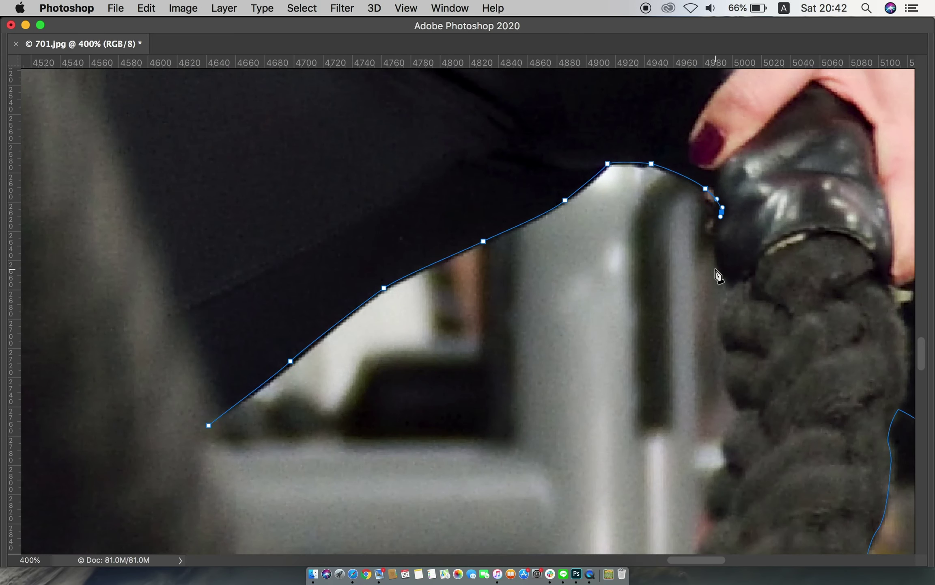
- Zoom in and continue the outline around the shoelace loop openings on both shoes
{"action": "scroll", "coordinate": [727, 386], "scroll_direction": "down", "scroll_amount": 5}
{"action": "scroll", "coordinate": [682, 396], "scroll_direction": "down", "scroll_amount": 5}
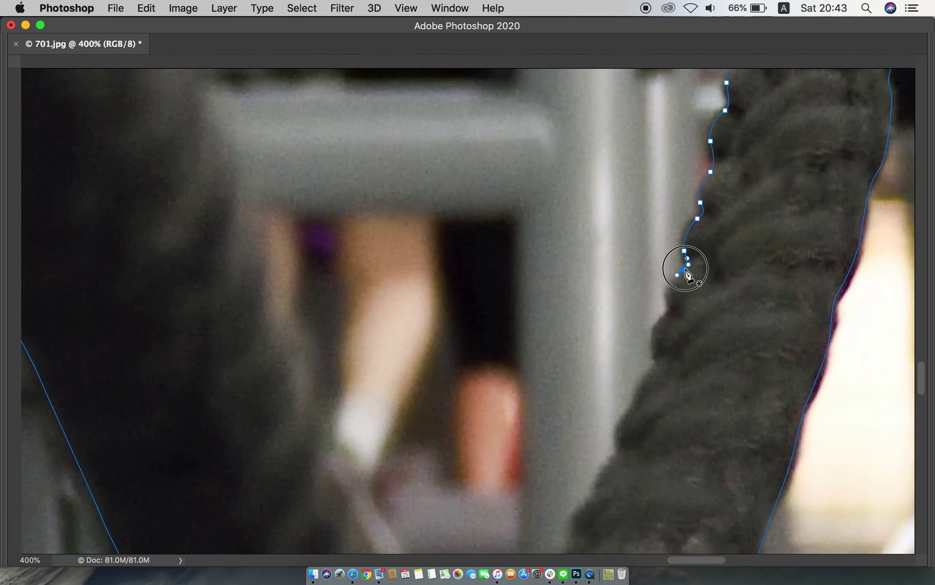
{"action": "scroll", "coordinate": [648, 368], "scroll_direction": "down", "scroll_amount": 5}
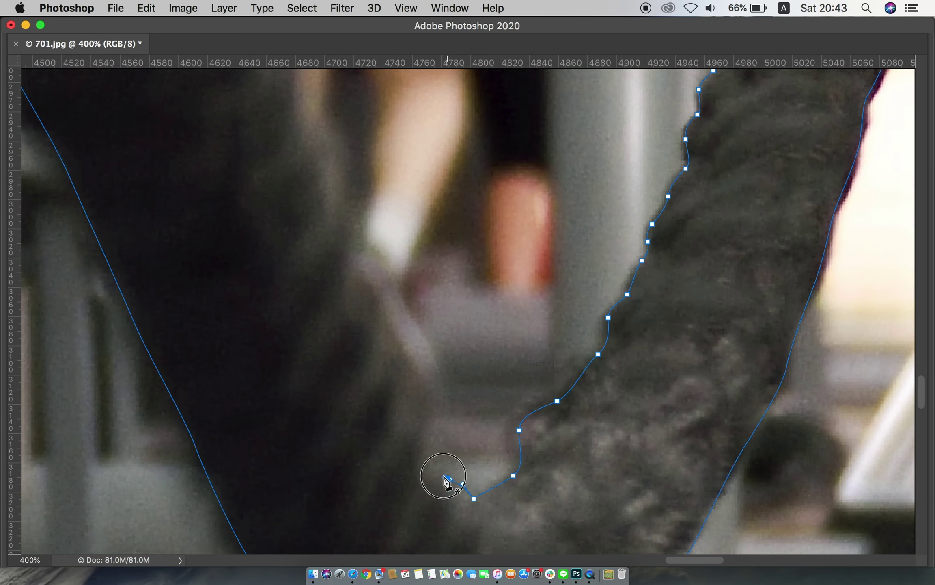
{"action": "scroll", "coordinate": [365, 260], "scroll_direction": "up", "scroll_amount": 5}
{"action": "scroll", "coordinate": [369, 235], "scroll_direction": "up", "scroll_amount": 5}
{"action": "scroll", "coordinate": [370, 235], "scroll_direction": "down", "scroll_amount": 10}
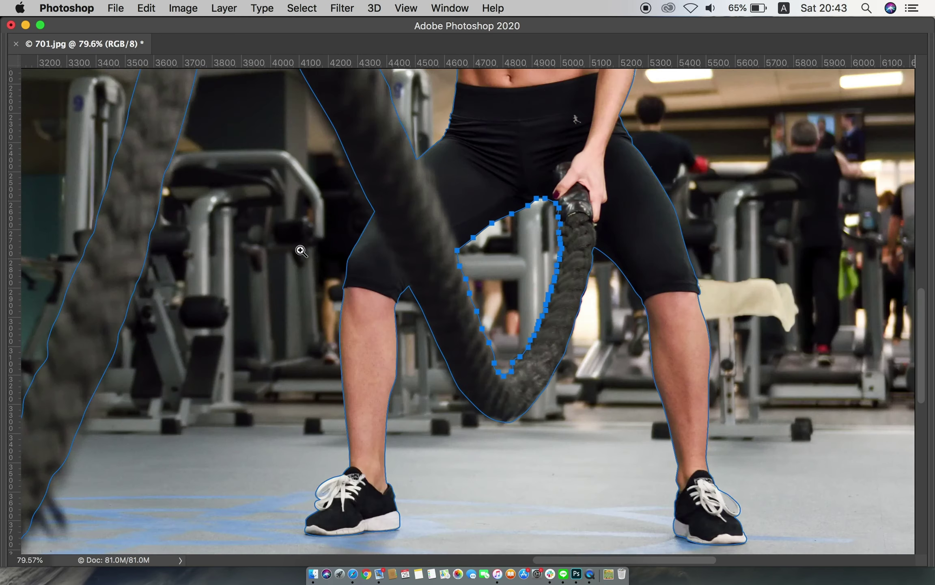
{"action": "scroll", "coordinate": [536, 500], "scroll_direction": "up", "scroll_amount": 8}
{"action": "scroll", "coordinate": [536, 500], "scroll_direction": "up", "scroll_amount": 5}
{"action": "scroll", "coordinate": [444, 455], "scroll_direction": "up", "scroll_amount": 4}
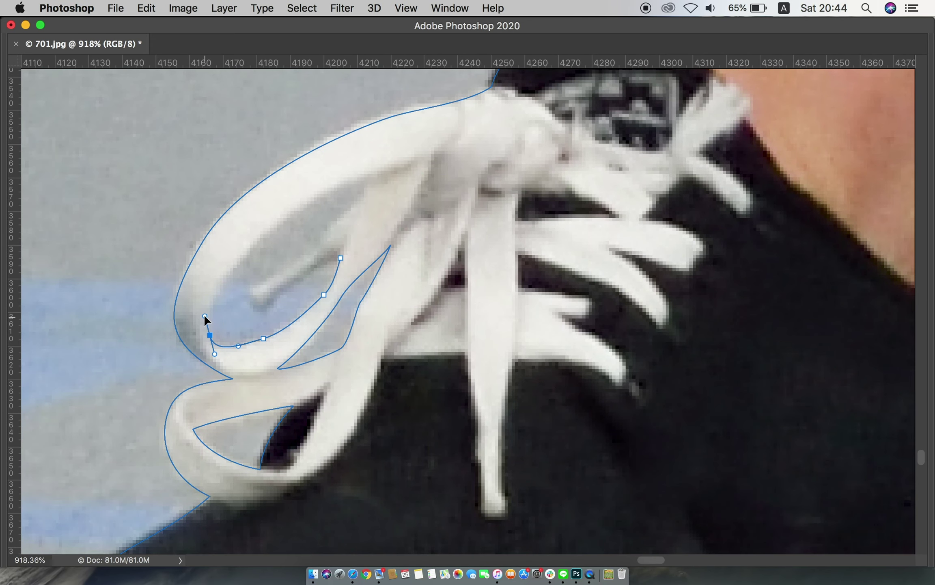
{"action": "scroll", "coordinate": [271, 307], "scroll_direction": "down", "scroll_amount": 5}
{"action": "scroll", "coordinate": [651, 350], "scroll_direction": "right", "scroll_amount": 5}
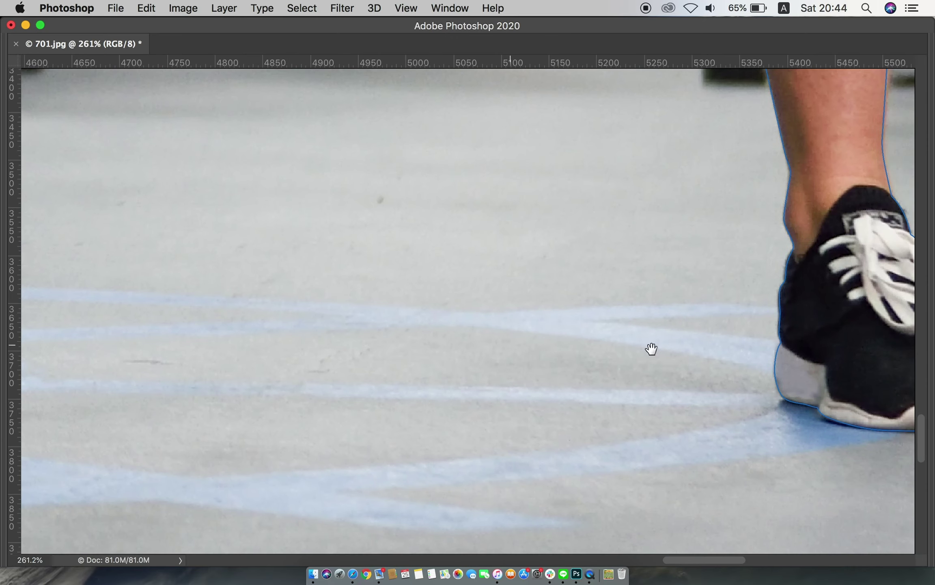
{"action": "scroll", "coordinate": [652, 351], "scroll_direction": "up", "scroll_amount": 5}
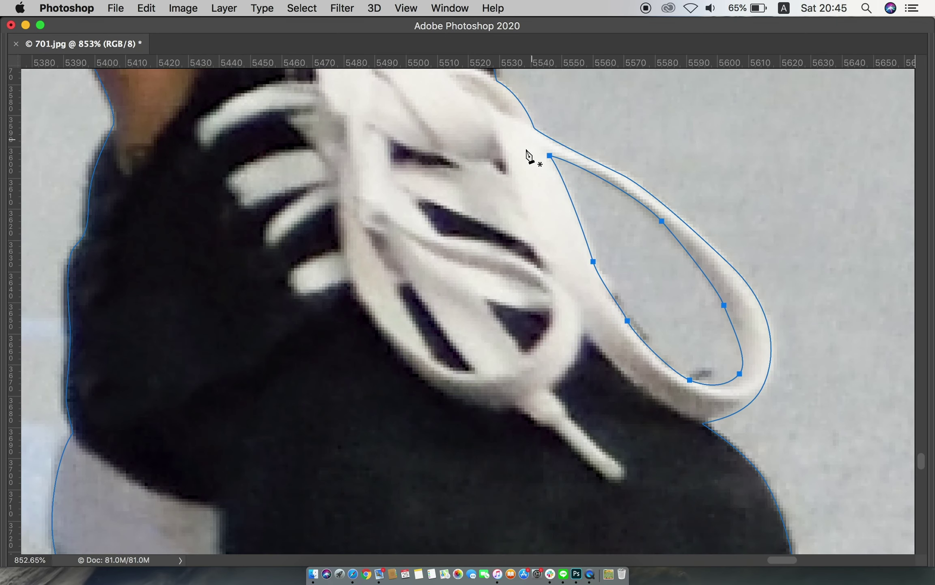
- Convert the Work Path into a selection with a 1-pixel feather radius
{"action": "scroll", "coordinate": [533, 151], "scroll_direction": "down", "scroll_amount": 10}
{"action": "key", "text": "Tab"}
{"action": "left_click", "coordinate": [16, 91]}
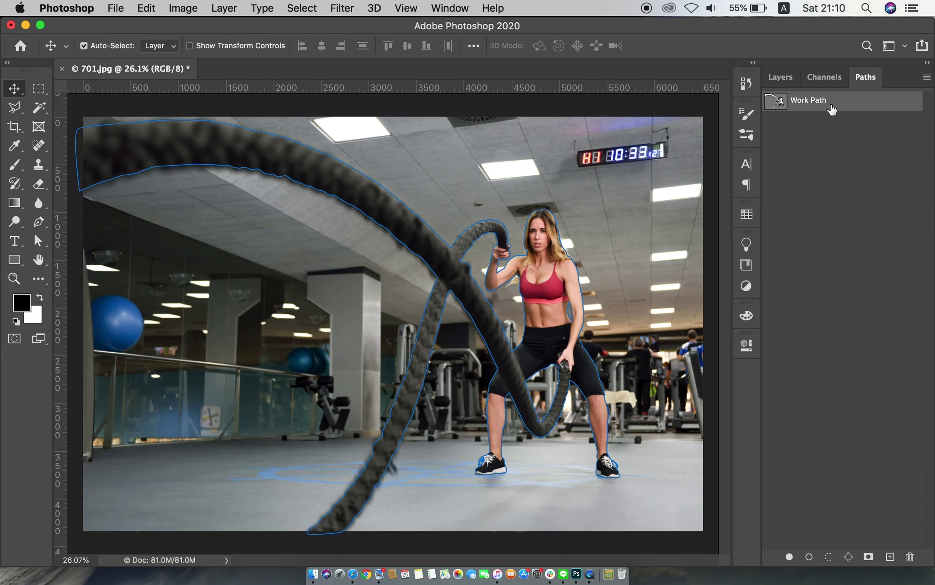
{"action": "right_click", "coordinate": [831, 104]}
{"action": "left_click", "coordinate": [796, 151]}
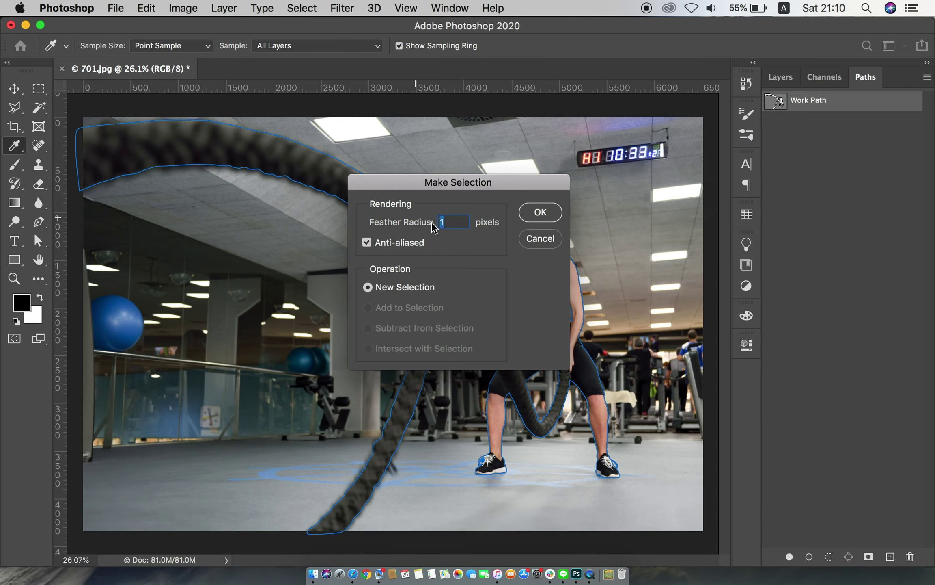
{"action": "left_click", "coordinate": [548, 217]}
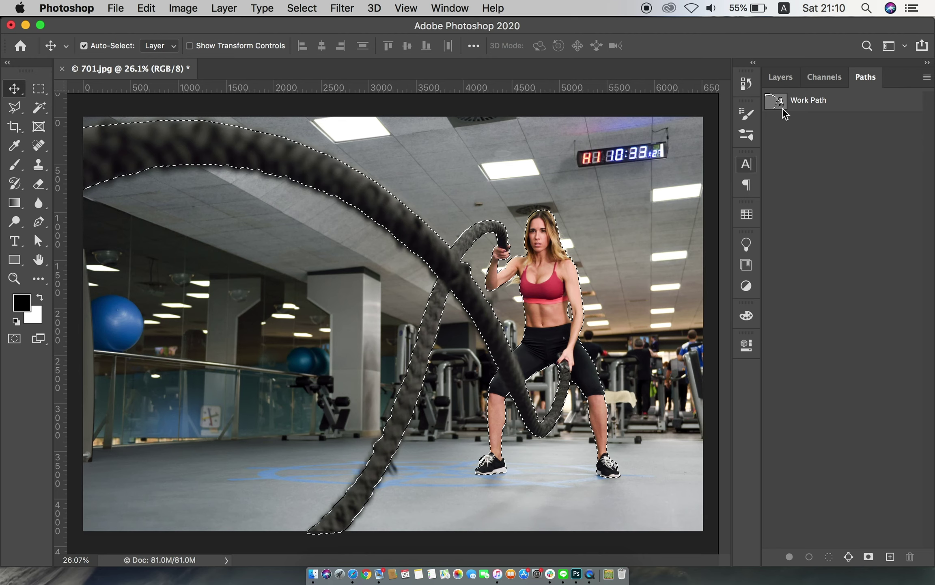
{"action": "left_click", "coordinate": [781, 78]}
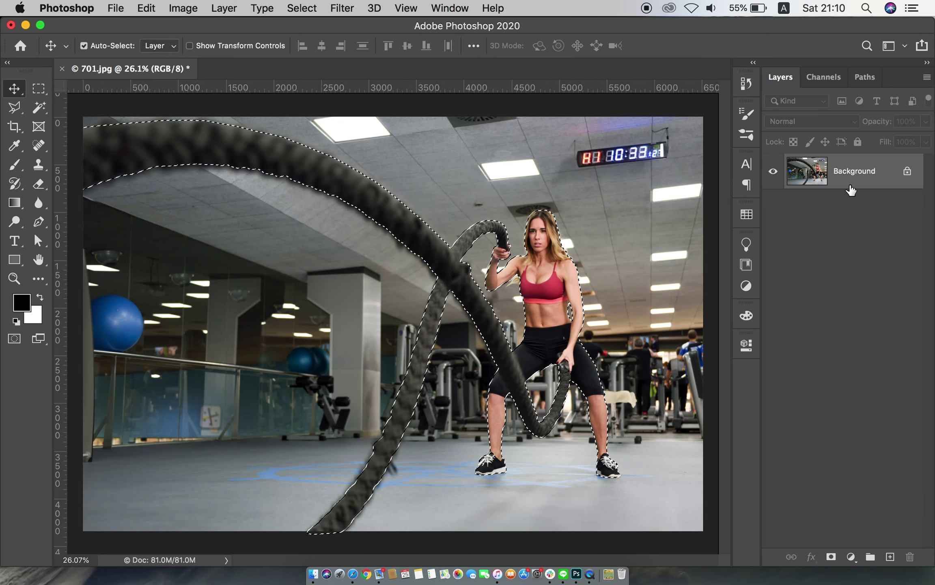
- Duplicate the Background layer, hide the original, and mask the copy to the selection
{"action": "left_click_drag", "start_coordinate": [858, 180], "coordinate": [892, 556]}
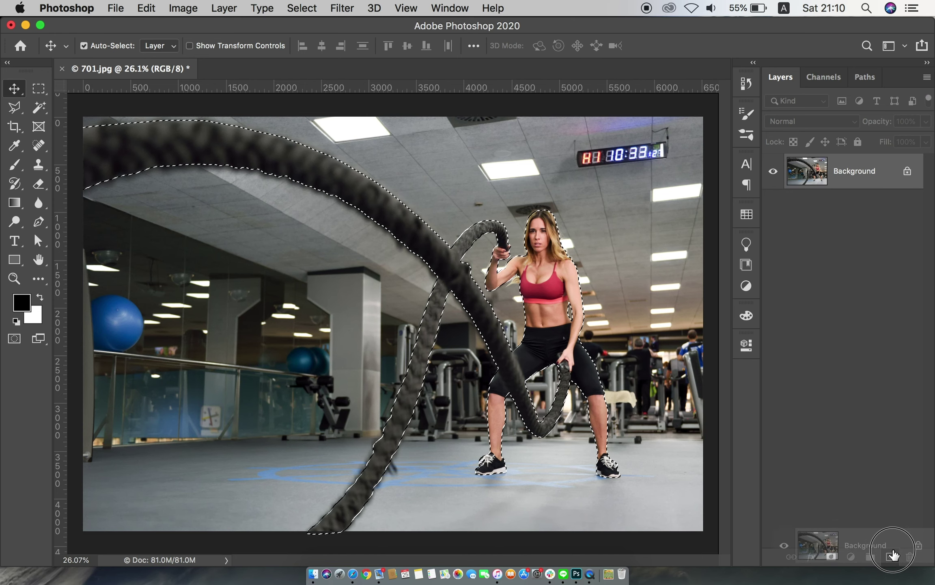
{"action": "left_click", "coordinate": [773, 206]}
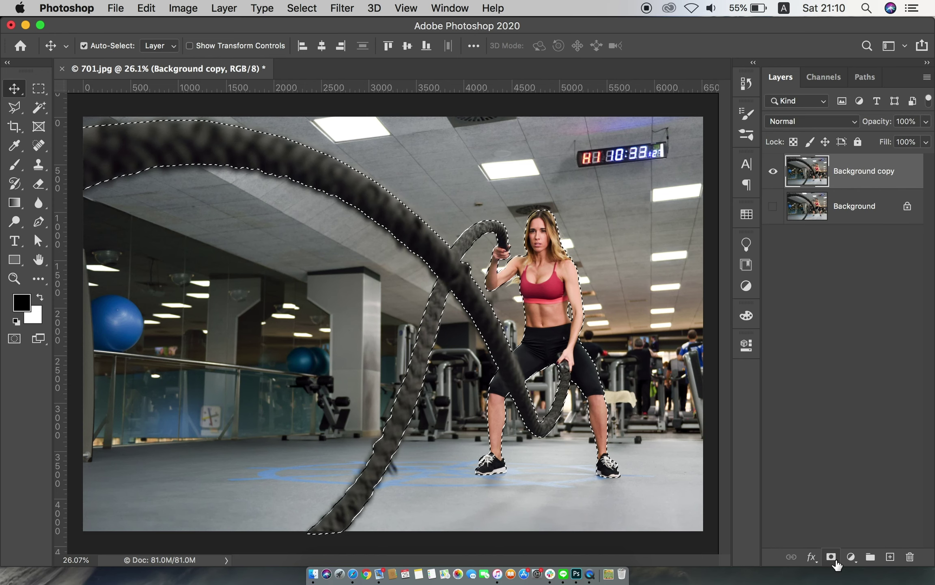
{"action": "left_click", "coordinate": [831, 557]}
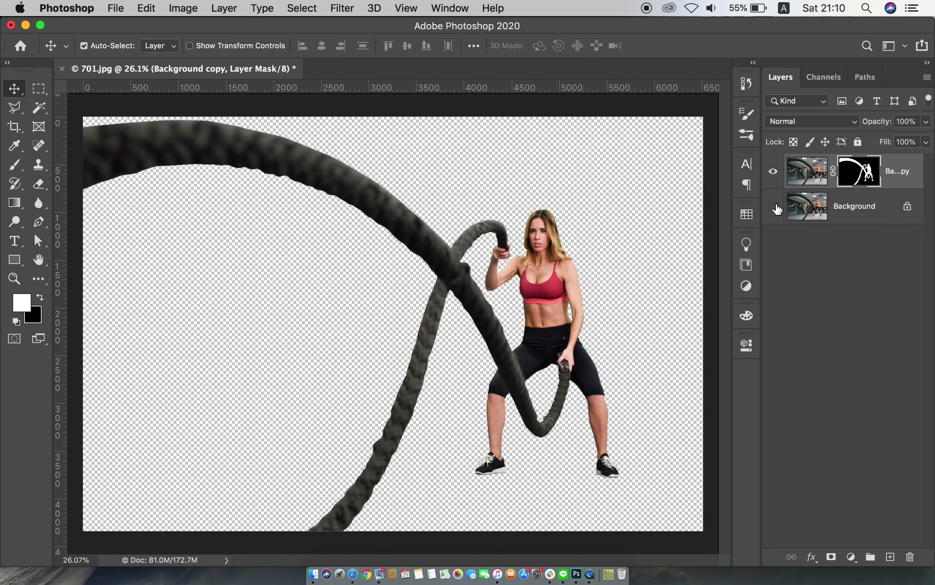
- Add a pink (ff7575) Solid Color fill layer below the masked copy, then target the copy's mask
{"action": "left_click", "coordinate": [851, 556]}
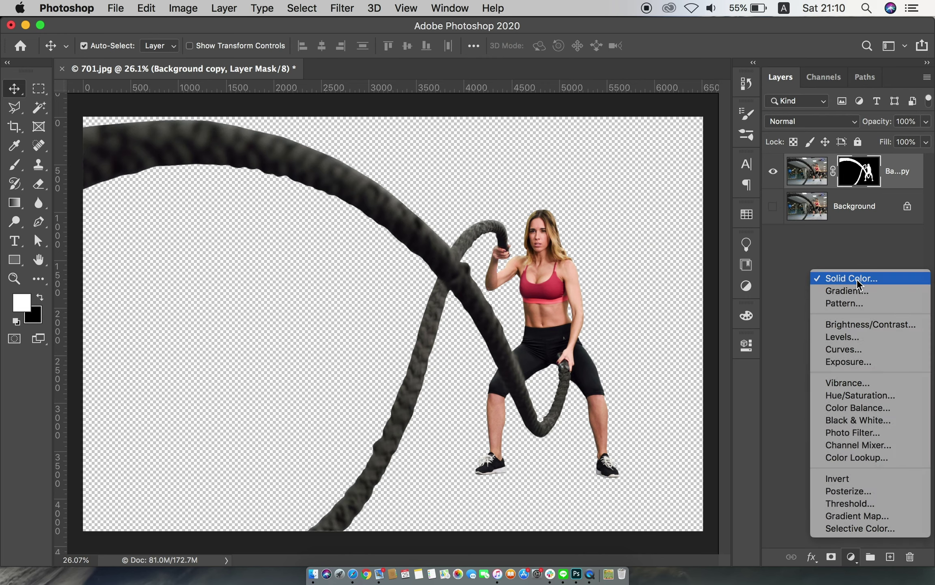
{"action": "left_click", "coordinate": [845, 275]}
{"action": "left_click_drag", "start_coordinate": [556, 186], "coordinate": [633, 158]}
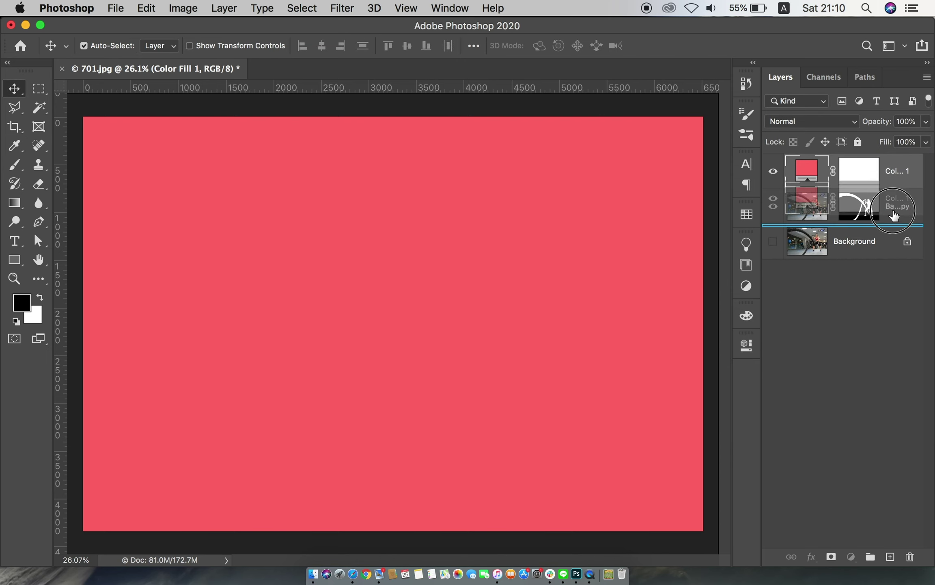
{"action": "left_click_drag", "start_coordinate": [885, 176], "coordinate": [876, 216]}
{"action": "left_click", "coordinate": [860, 179]}
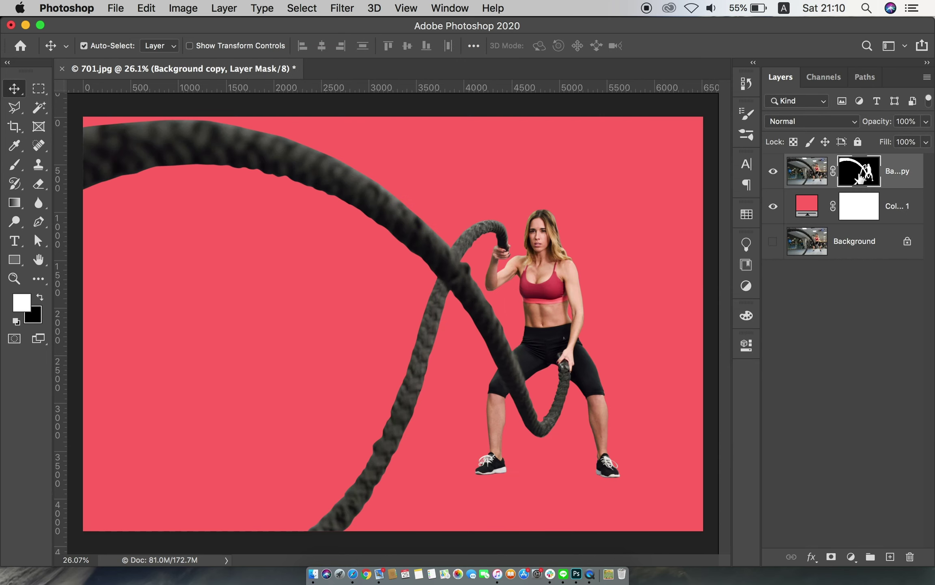
{"action": "scroll", "coordinate": [634, 257], "scroll_direction": "up", "scroll_amount": 1}
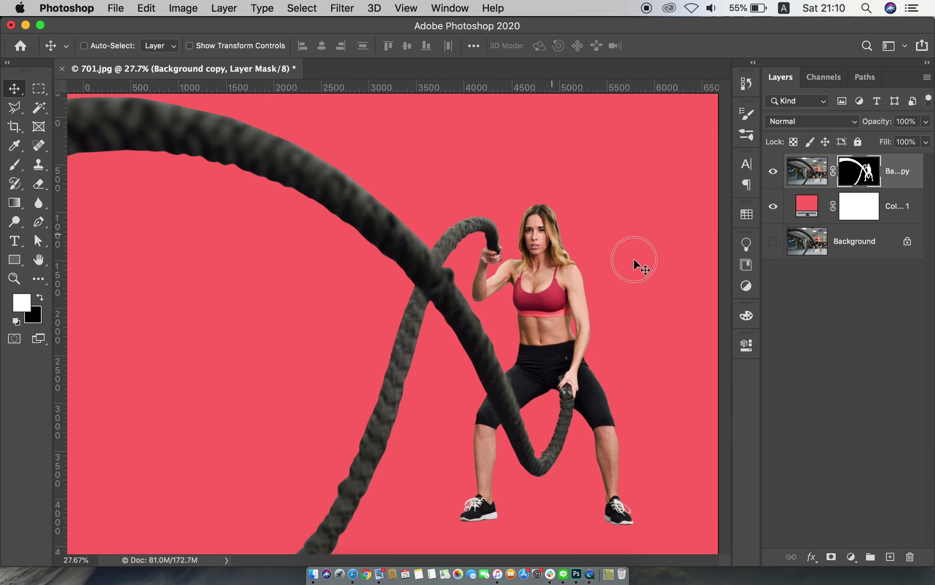
{"action": "scroll", "coordinate": [679, 283], "scroll_direction": "up", "scroll_amount": 5}
{"action": "scroll", "coordinate": [679, 283], "scroll_direction": "up", "scroll_amount": 2}
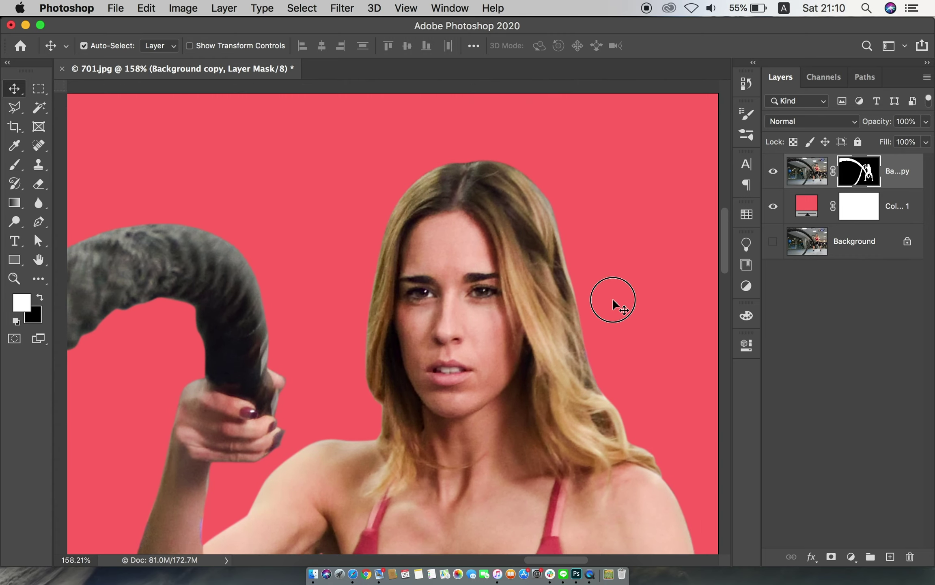
{"action": "scroll", "coordinate": [584, 283], "scroll_direction": "up", "scroll_amount": 3}
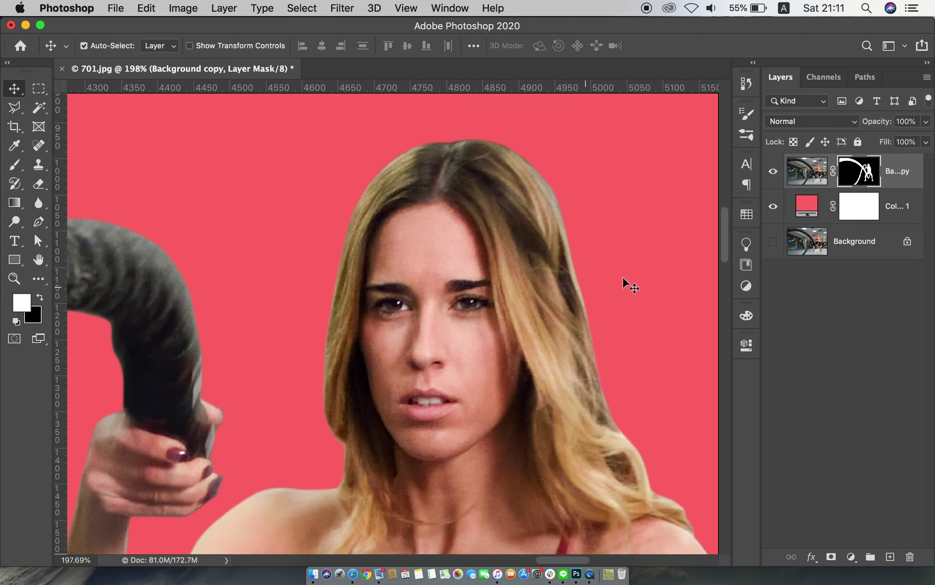
- In Select and Mask, set Edge Detection Radius to 2 px and the refine brush to 26 px
{"action": "double_click", "coordinate": [868, 174]}
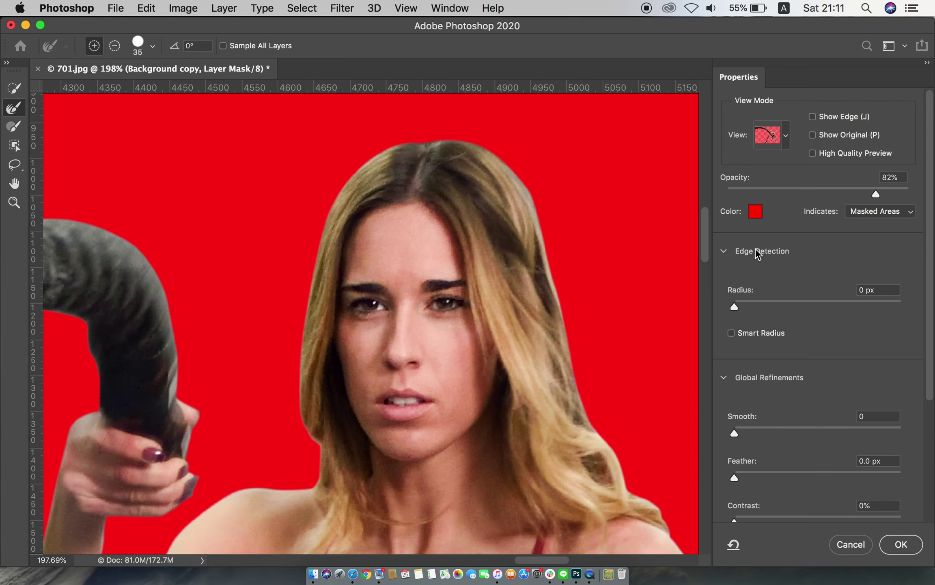
{"action": "left_click_drag", "start_coordinate": [740, 308], "coordinate": [751, 308]}
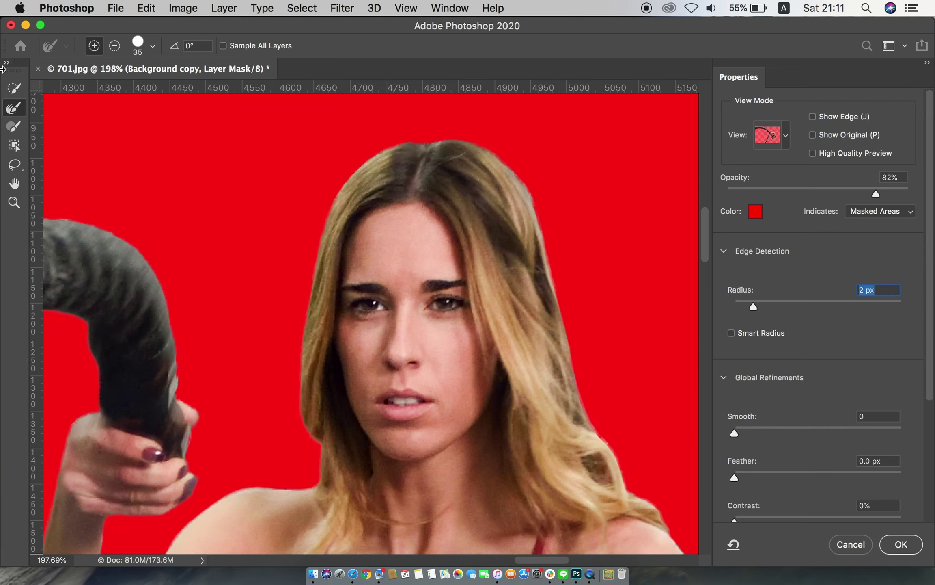
{"action": "left_click", "coordinate": [153, 48]}
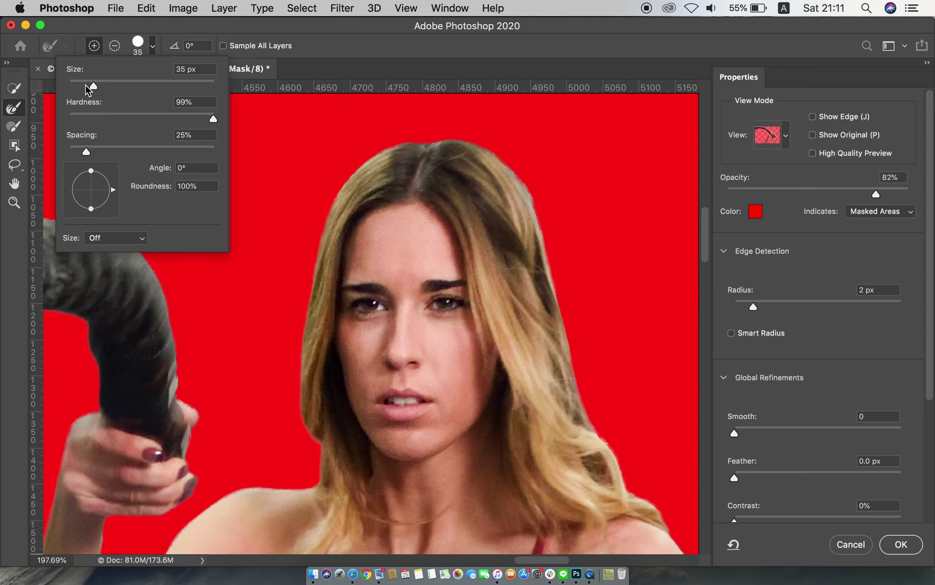
{"action": "left_click", "coordinate": [350, 177]}
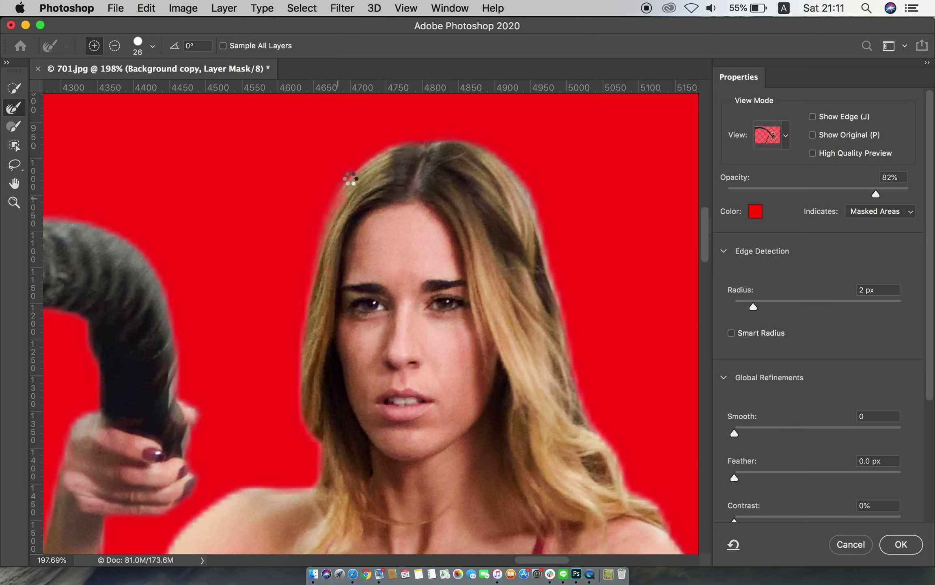
- Refine the hair edge from the top hairline down the left side to the shoulder
{"action": "scroll", "coordinate": [349, 176], "scroll_direction": "up", "scroll_amount": 3}
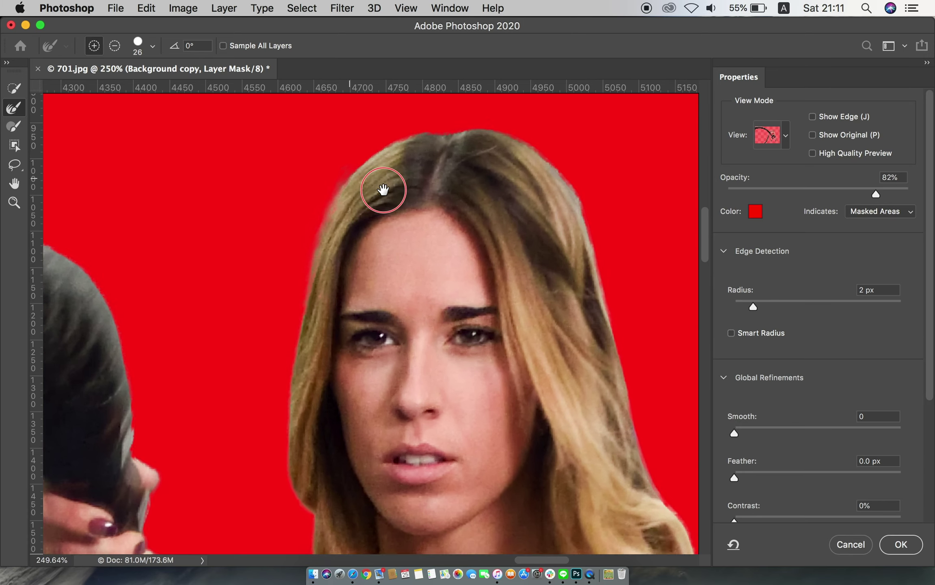
{"action": "scroll", "coordinate": [382, 192], "scroll_direction": "up", "scroll_amount": 2}
{"action": "mouse_move", "coordinate": [439, 123]}
{"action": "left_mouse_down"}
{"action": "mouse_move", "coordinate": [389, 140]}
{"action": "mouse_move", "coordinate": [328, 199]}
{"action": "mouse_move", "coordinate": [269, 418]}
{"action": "left_mouse_up"}
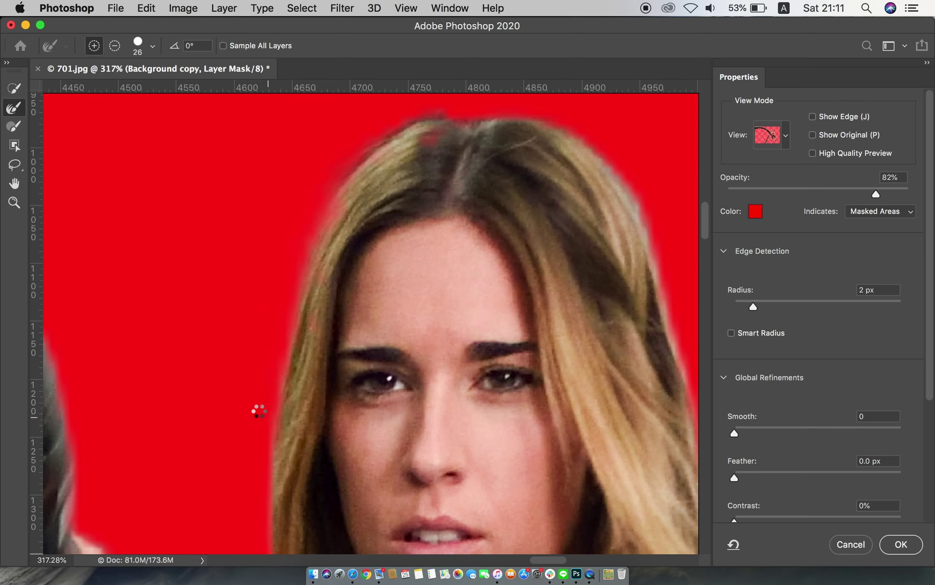
{"action": "scroll", "coordinate": [299, 278], "scroll_direction": "down", "scroll_amount": 5}
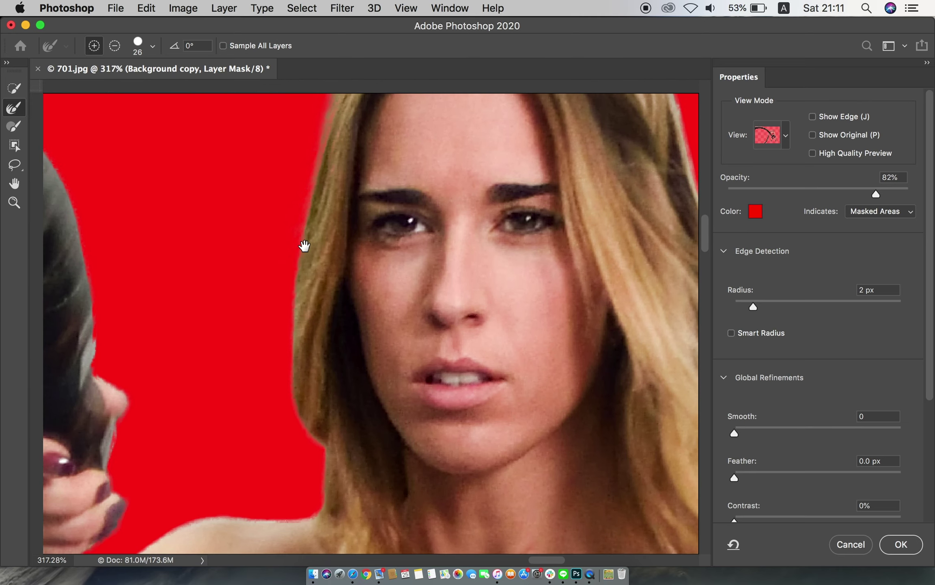
{"action": "mouse_move", "coordinate": [297, 265]}
{"action": "left_mouse_down"}
{"action": "mouse_move", "coordinate": [292, 386]}
{"action": "mouse_move", "coordinate": [313, 449]}
{"action": "mouse_move", "coordinate": [317, 512]}
{"action": "left_mouse_up"}
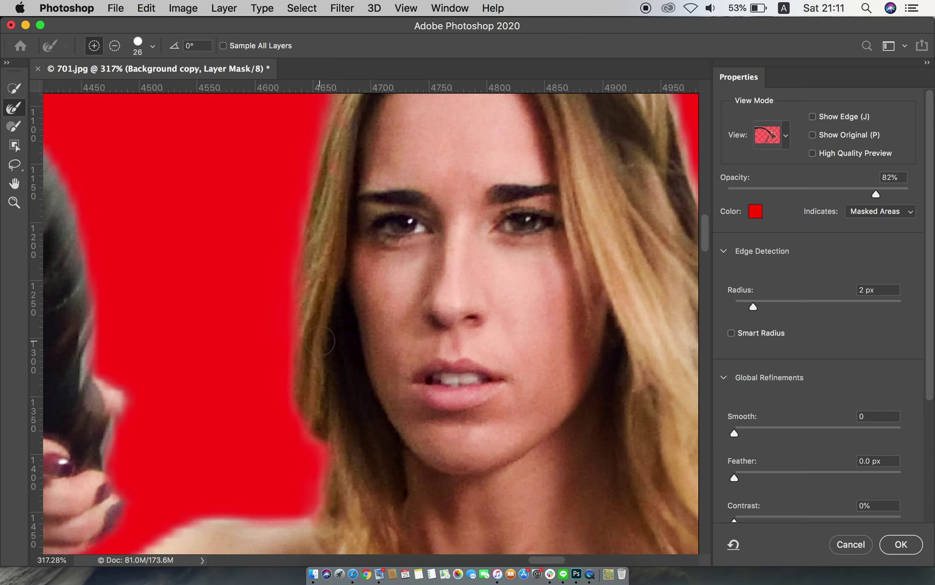
{"action": "scroll", "coordinate": [282, 335], "scroll_direction": "up", "scroll_amount": 5}
{"action": "scroll", "coordinate": [282, 334], "scroll_direction": "right", "scroll_amount": 5}
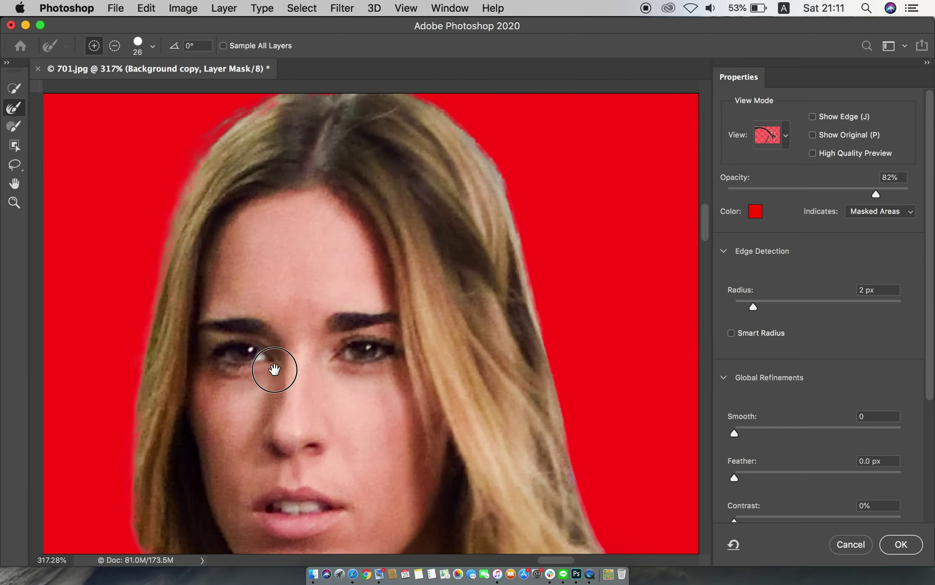
- Refine the hair edge along the top and down the right side to the shoulder
{"action": "mouse_move", "coordinate": [309, 128]}
{"action": "left_mouse_down"}
{"action": "mouse_move", "coordinate": [397, 133]}
{"action": "mouse_move", "coordinate": [445, 161]}
{"action": "mouse_move", "coordinate": [493, 234]}
{"action": "mouse_move", "coordinate": [528, 317]}
{"action": "mouse_move", "coordinate": [532, 359]}
{"action": "mouse_move", "coordinate": [437, 290]}
{"action": "left_mouse_up"}
{"action": "left_click_drag", "start_coordinate": [453, 404], "coordinate": [496, 507]}
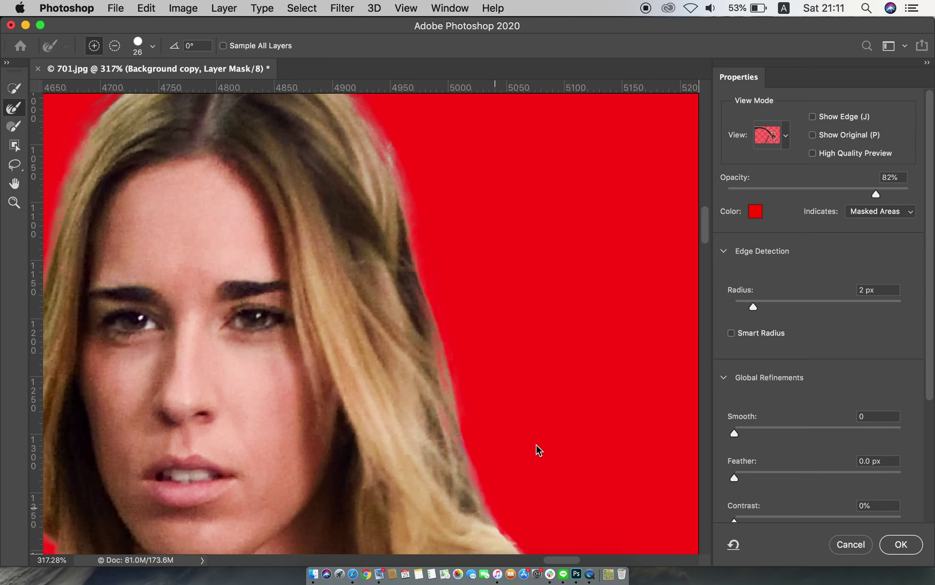
{"action": "scroll", "coordinate": [513, 378], "scroll_direction": "down", "scroll_amount": 5}
{"action": "scroll", "coordinate": [460, 251], "scroll_direction": "right", "scroll_amount": 2}
{"action": "mouse_move", "coordinate": [430, 339]}
{"action": "left_mouse_down"}
{"action": "mouse_move", "coordinate": [476, 423]}
{"action": "mouse_move", "coordinate": [530, 480]}
{"action": "left_mouse_up"}
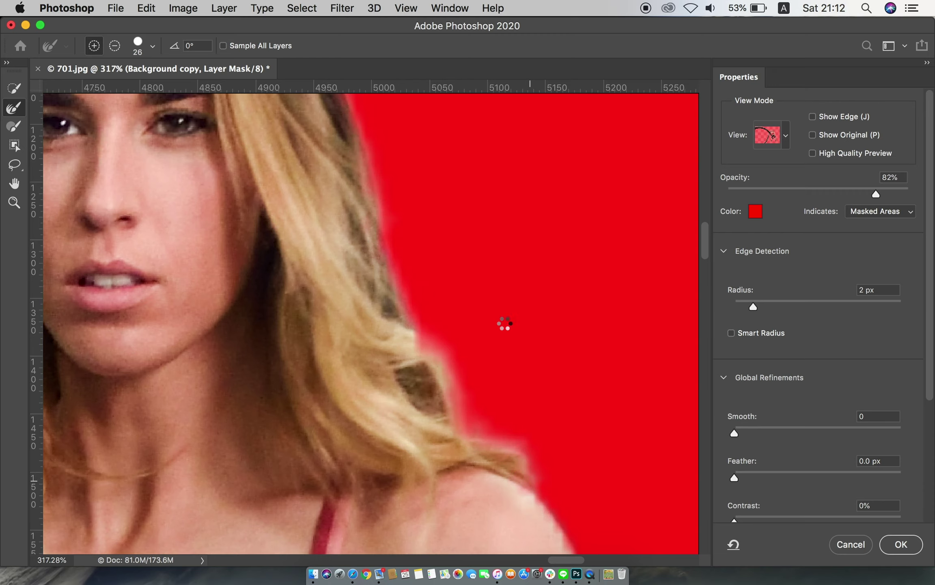
{"action": "scroll", "coordinate": [492, 315], "scroll_direction": "down", "scroll_amount": 3}
{"action": "scroll", "coordinate": [528, 333], "scroll_direction": "down", "scroll_amount": 3}
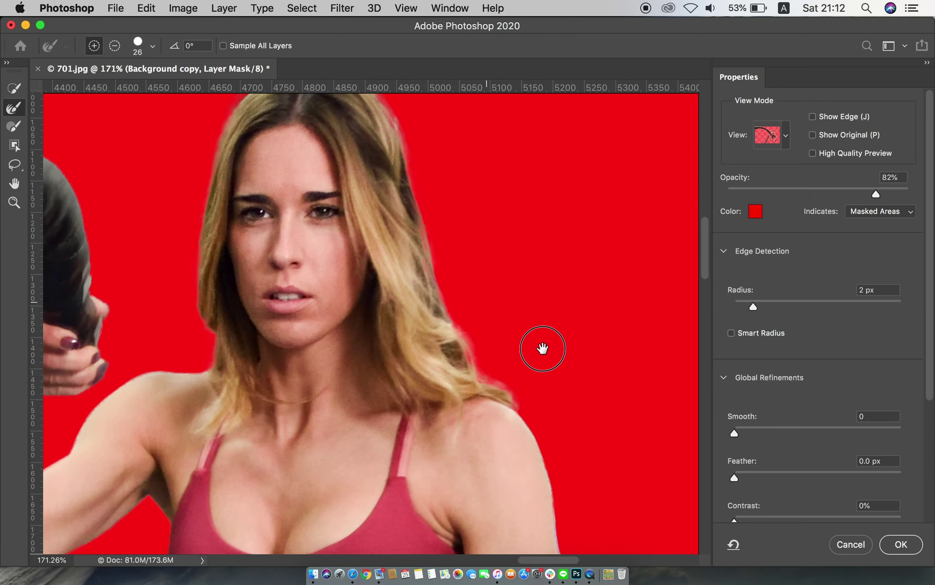
{"action": "scroll", "coordinate": [543, 345], "scroll_direction": "up", "scroll_amount": 3}
{"action": "scroll", "coordinate": [565, 378], "scroll_direction": "up", "scroll_amount": 2}
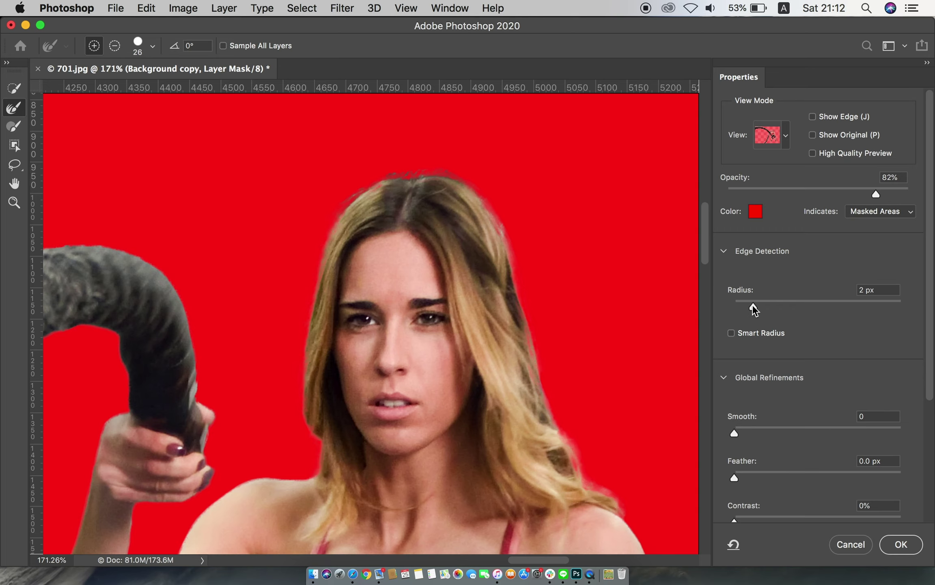
- Apply the refined mask and set up a softer 41 px brush for painting on it, undoing a stray stroke
{"action": "left_click", "coordinate": [901, 545]}
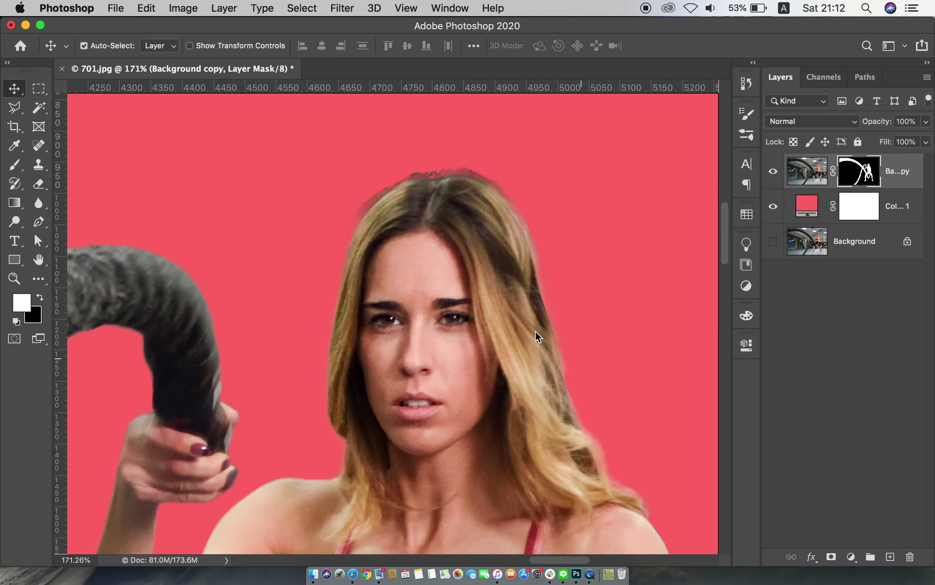
{"action": "scroll", "coordinate": [471, 193], "scroll_direction": "up", "scroll_amount": 3}
{"action": "scroll", "coordinate": [514, 237], "scroll_direction": "up", "scroll_amount": 2}
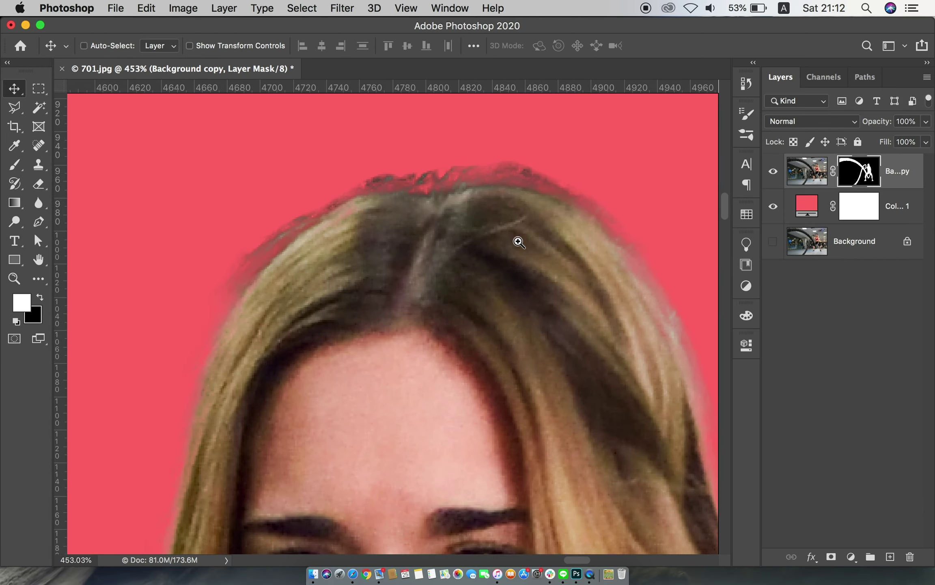
{"action": "left_click", "coordinate": [15, 164]}
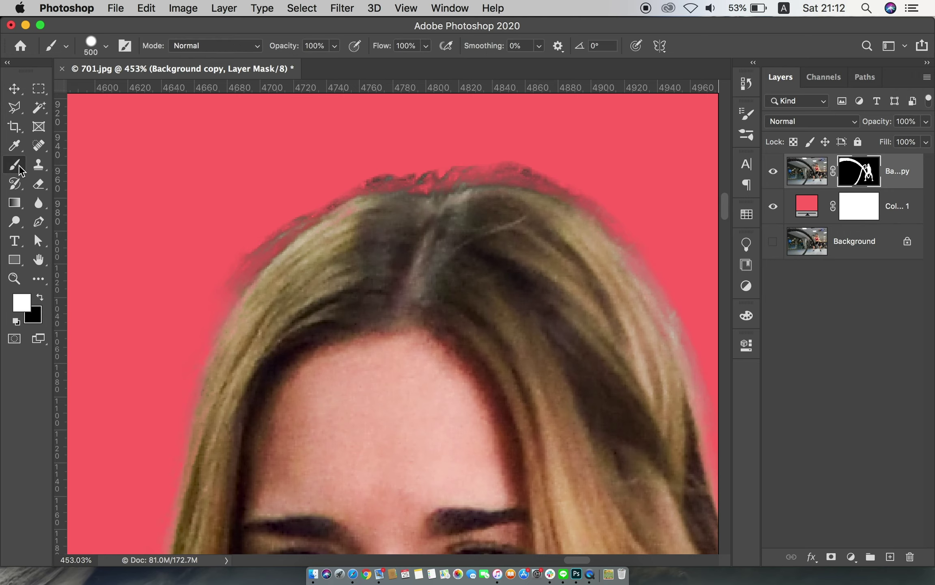
{"action": "right_click", "coordinate": [345, 154]}
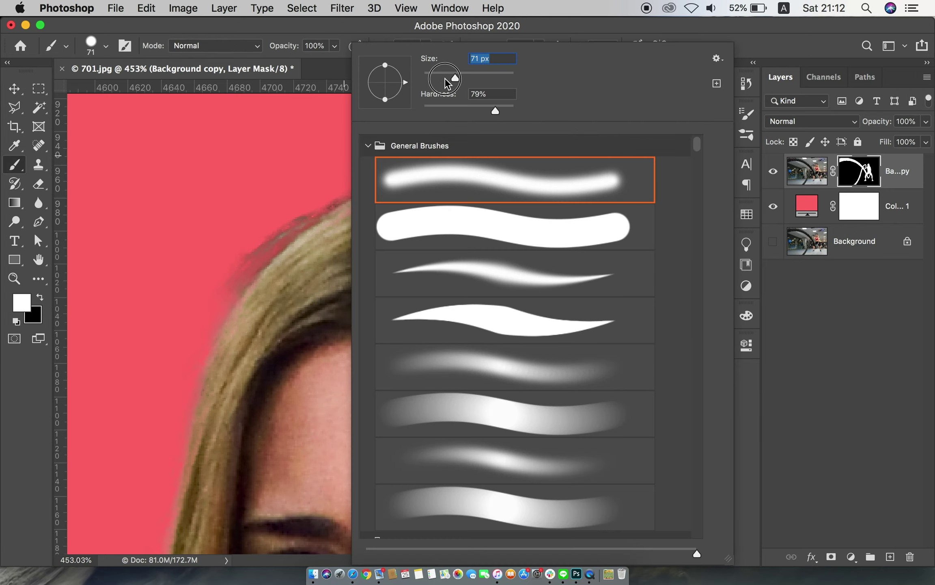
{"action": "mouse_move", "coordinate": [285, 185]}
{"action": "left_mouse_down"}
{"action": "mouse_move", "coordinate": [271, 209]}
{"action": "mouse_move", "coordinate": [275, 197]}
{"action": "left_mouse_up"}
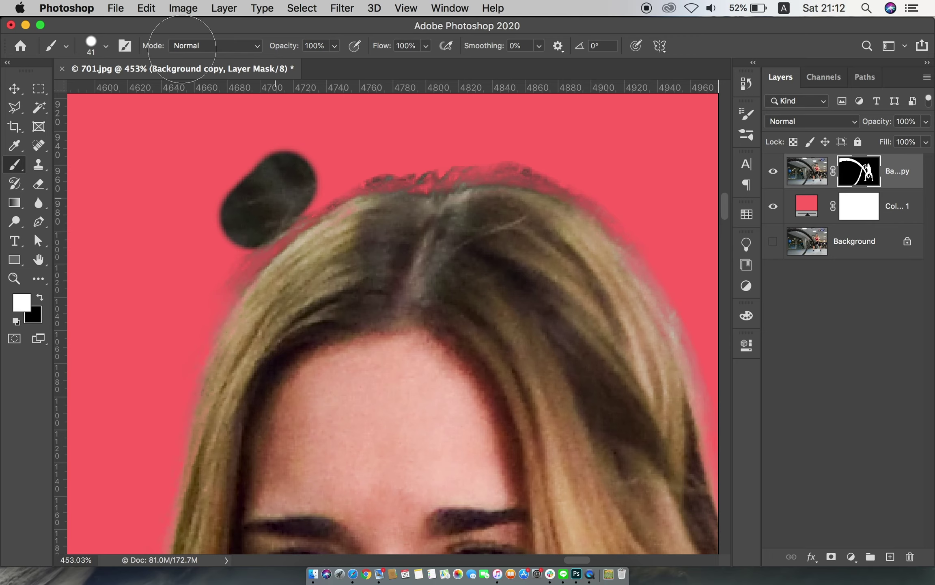
{"action": "left_click", "coordinate": [147, 9]}
{"action": "left_click", "coordinate": [154, 25]}
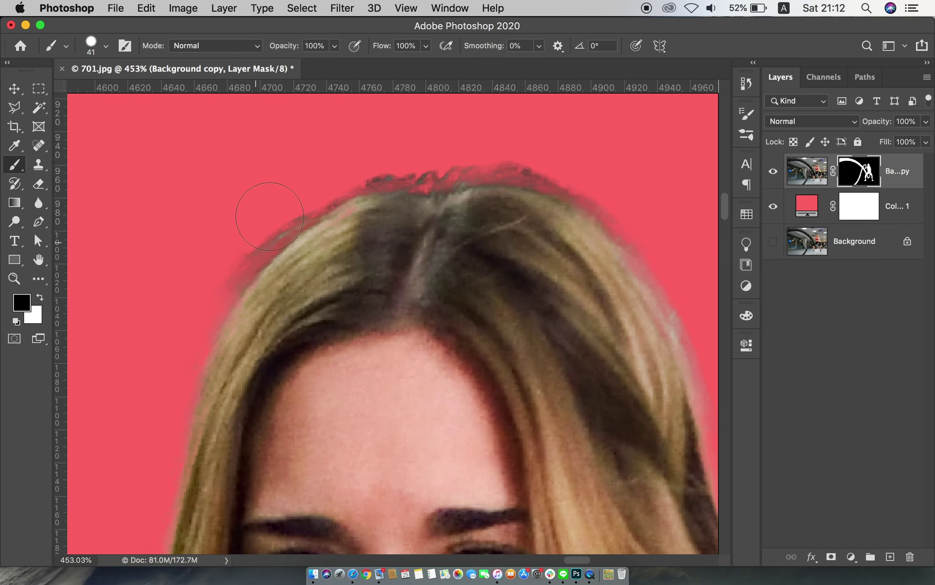
{"action": "right_click", "coordinate": [349, 170]}
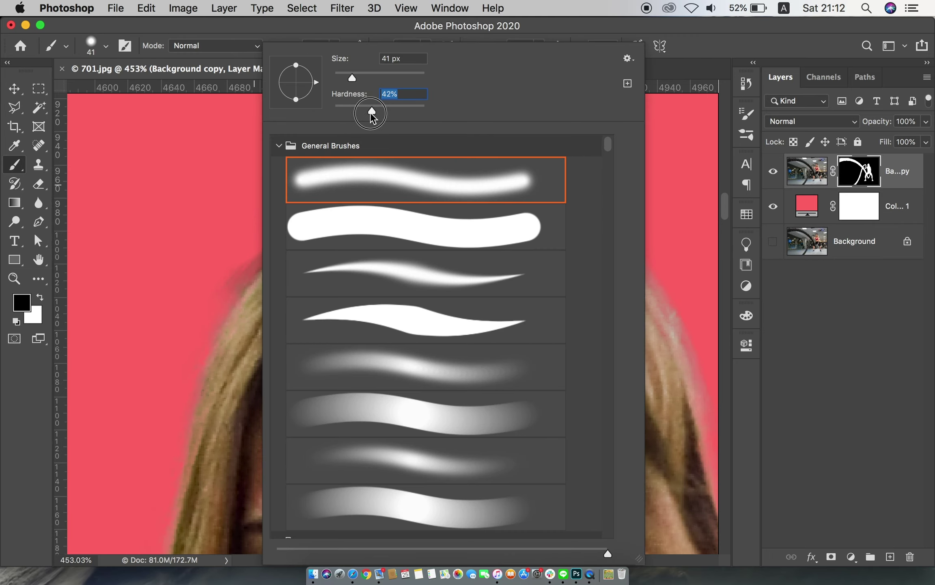
{"action": "key", "text": "Return"}
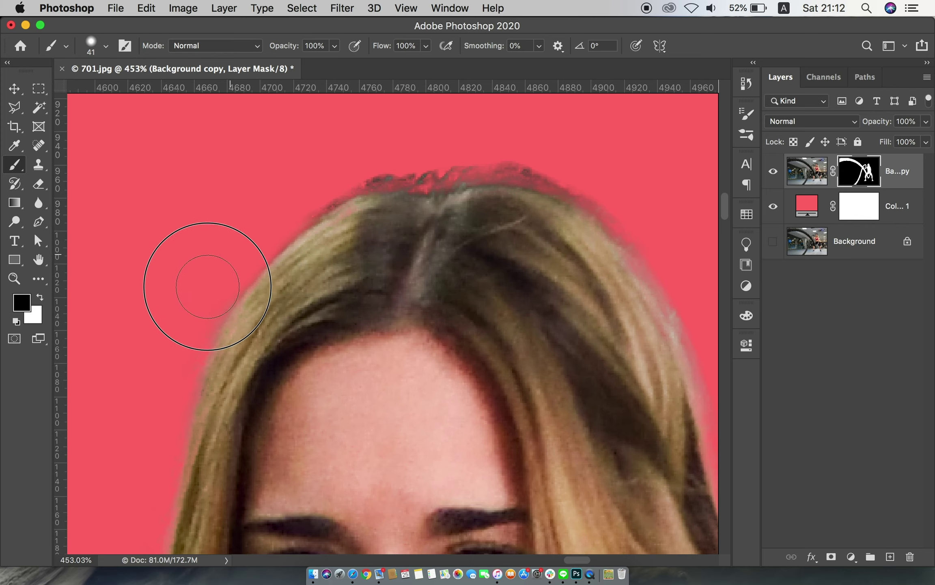
- Paint out the dark fringe along the top and right of the hairline on the mask
{"action": "mouse_move", "coordinate": [344, 142]}
{"action": "left_mouse_down"}
{"action": "mouse_move", "coordinate": [417, 136]}
{"action": "mouse_move", "coordinate": [355, 142]}
{"action": "left_mouse_up"}
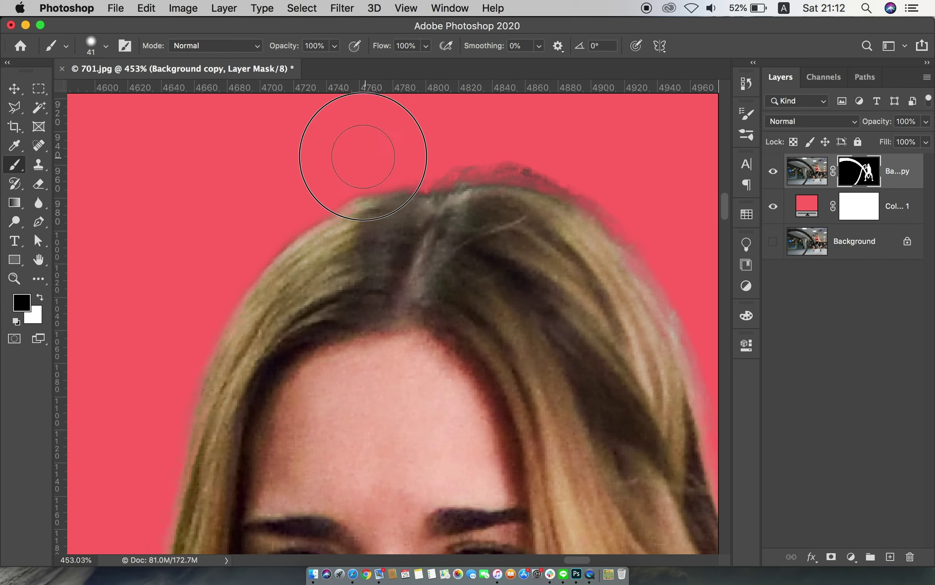
{"action": "mouse_move", "coordinate": [426, 154]}
{"action": "left_mouse_down"}
{"action": "mouse_move", "coordinate": [539, 130]}
{"action": "mouse_move", "coordinate": [558, 157]}
{"action": "mouse_move", "coordinate": [501, 134]}
{"action": "mouse_move", "coordinate": [456, 151]}
{"action": "left_mouse_up"}
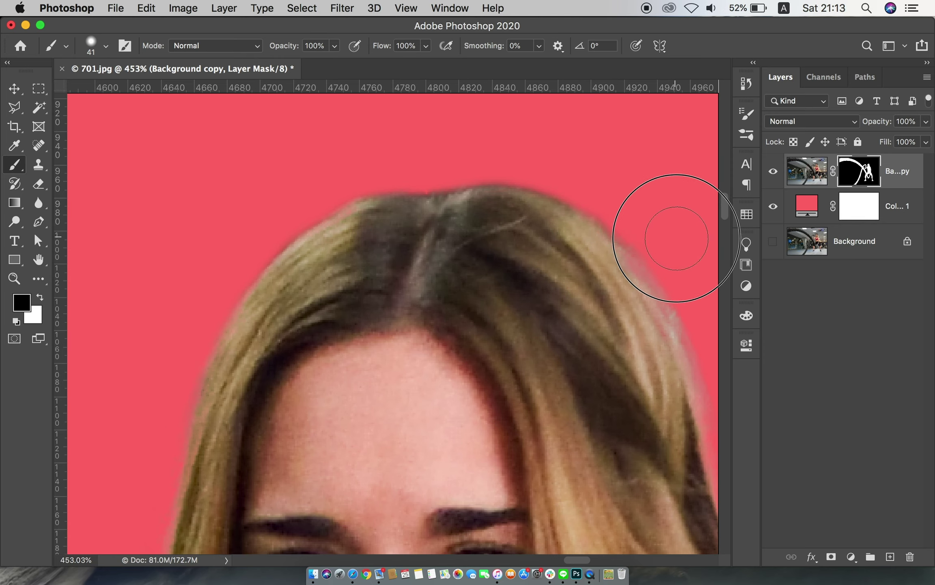
{"action": "scroll", "coordinate": [662, 227], "scroll_direction": "right", "scroll_amount": 5}
{"action": "scroll", "coordinate": [662, 227], "scroll_direction": "down", "scroll_amount": 2}
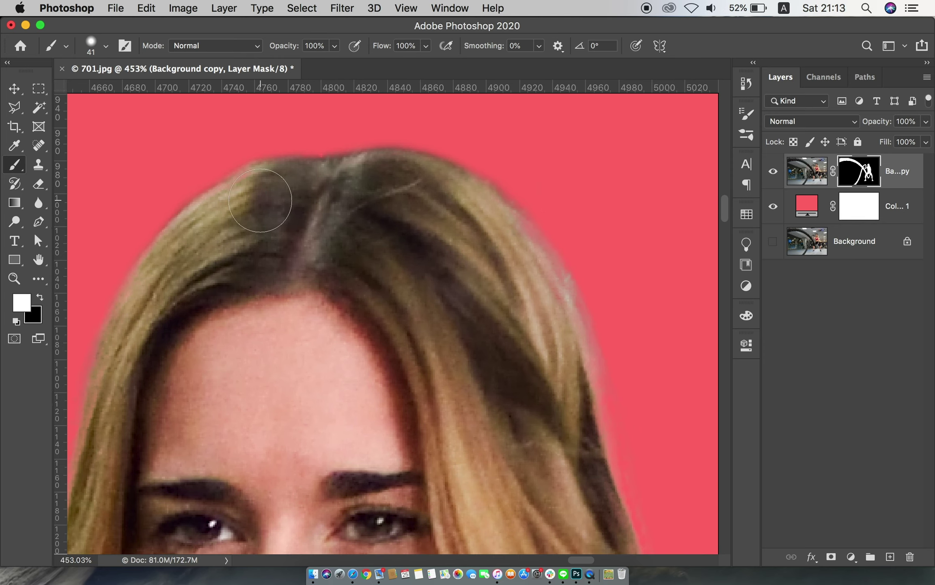
{"action": "left_click_drag", "start_coordinate": [511, 271], "coordinate": [554, 353]}
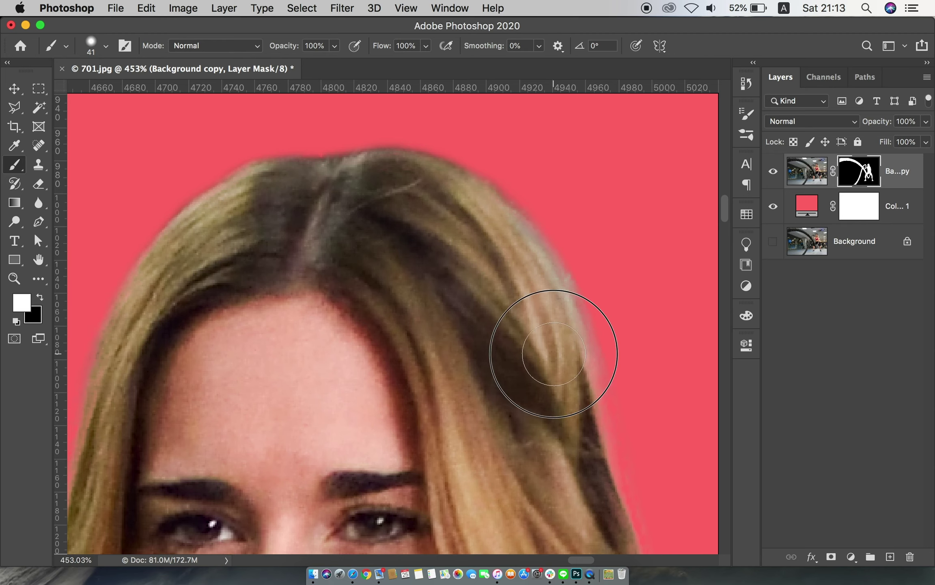
- Clean the right hair edge down toward the shoulder, then review the whole face
{"action": "scroll", "coordinate": [564, 426], "scroll_direction": "down", "scroll_amount": 5}
{"action": "scroll", "coordinate": [446, 252], "scroll_direction": "right", "scroll_amount": 3}
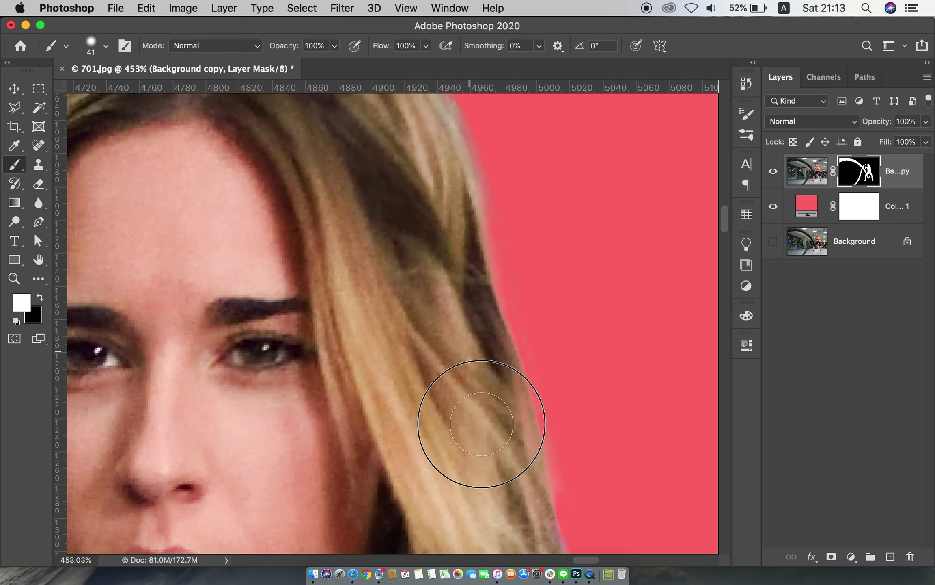
{"action": "scroll", "coordinate": [463, 313], "scroll_direction": "down", "scroll_amount": 6}
{"action": "scroll", "coordinate": [463, 313], "scroll_direction": "right", "scroll_amount": 2}
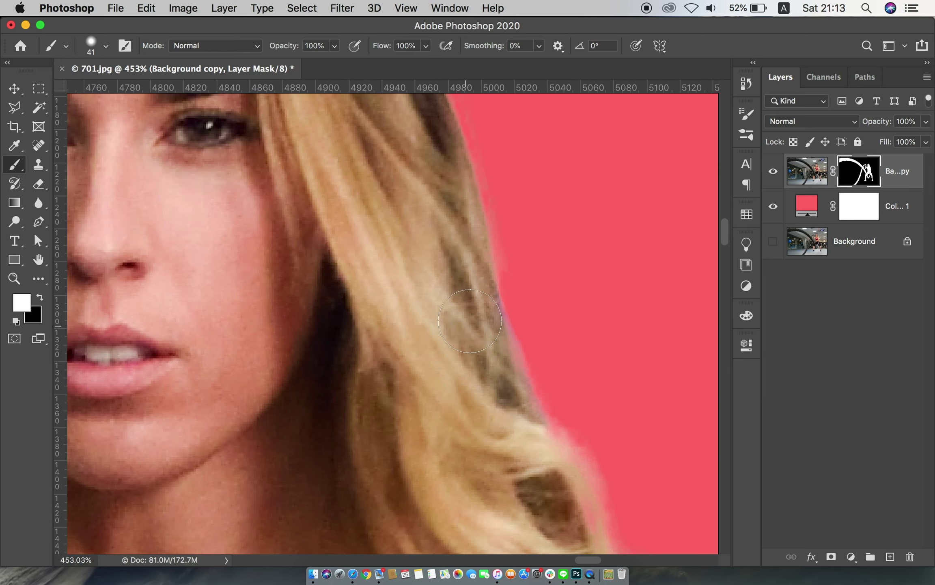
{"action": "scroll", "coordinate": [484, 284], "scroll_direction": "down", "scroll_amount": 5}
{"action": "scroll", "coordinate": [484, 284], "scroll_direction": "right", "scroll_amount": 2}
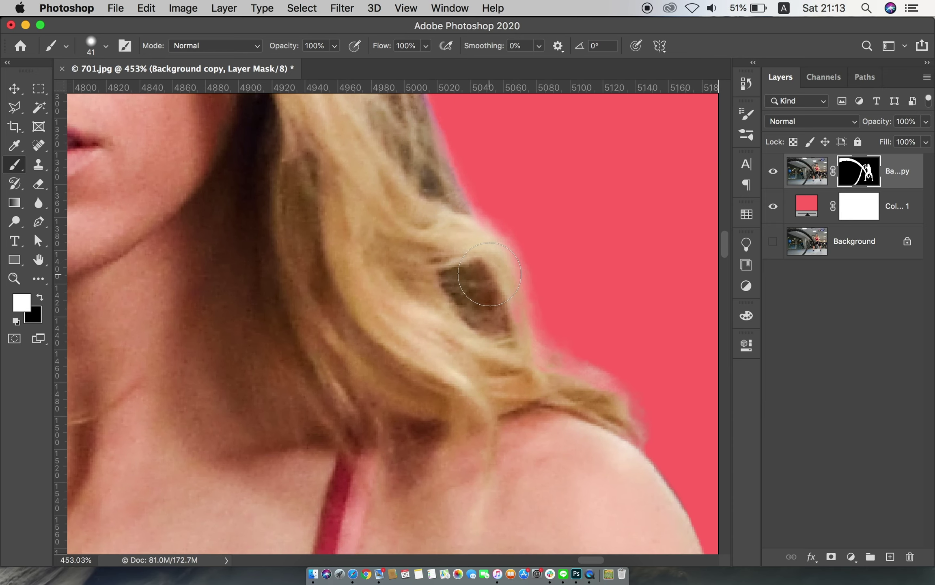
{"action": "left_click_drag", "start_coordinate": [490, 274], "coordinate": [556, 433]}
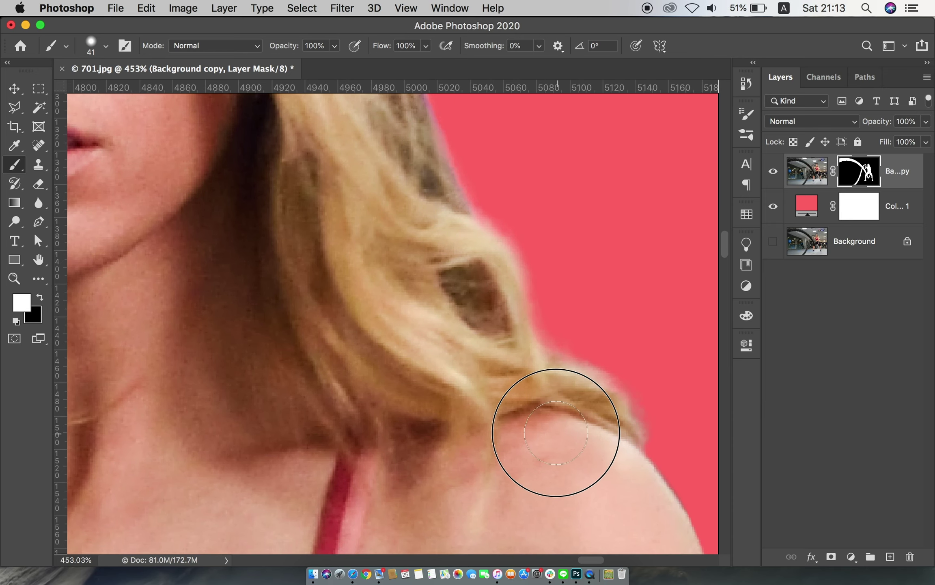
{"action": "scroll", "coordinate": [428, 328], "scroll_direction": "down", "scroll_amount": 5}
{"action": "left_click_drag", "start_coordinate": [441, 339], "coordinate": [359, 362]}
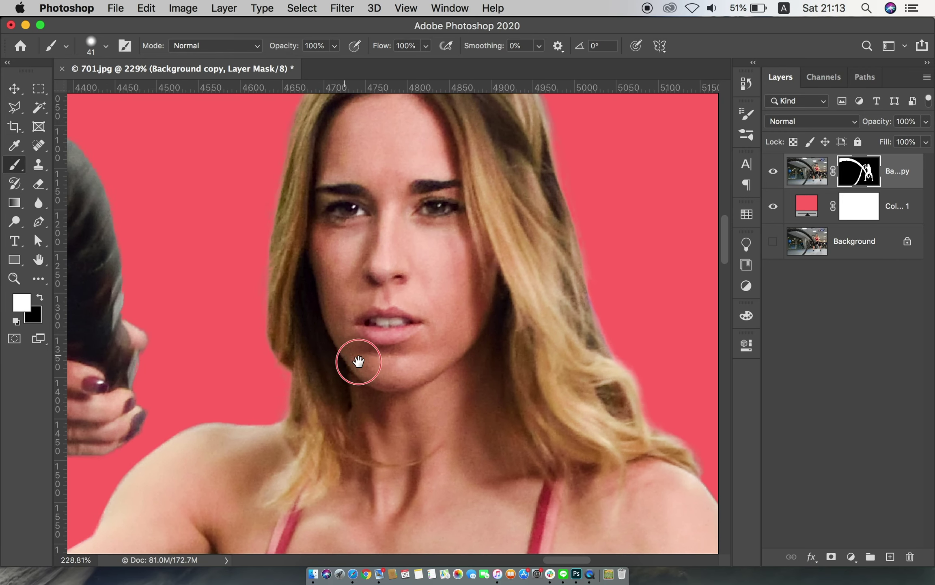
{"action": "scroll", "coordinate": [358, 362], "scroll_direction": "up", "scroll_amount": 3}
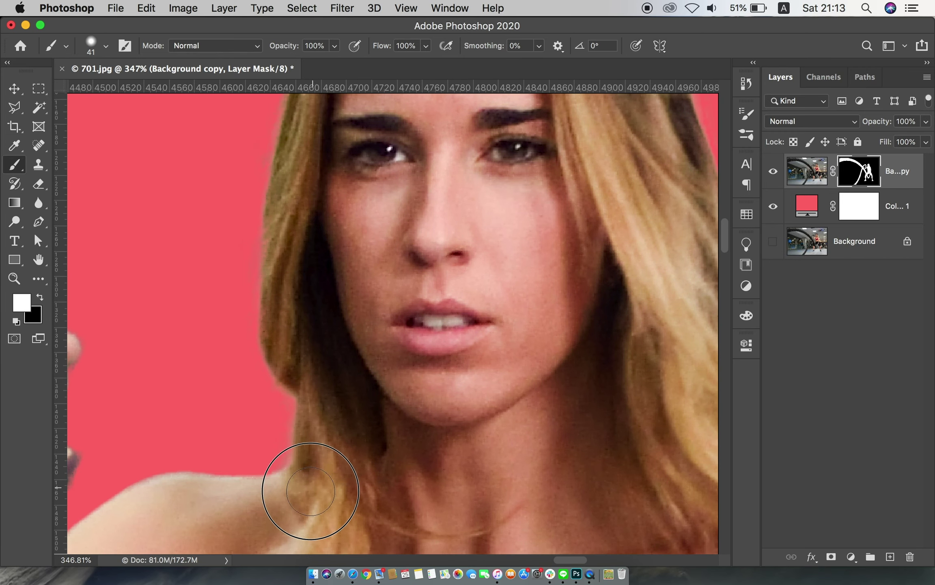
{"action": "scroll", "coordinate": [302, 329], "scroll_direction": "up", "scroll_amount": 5}
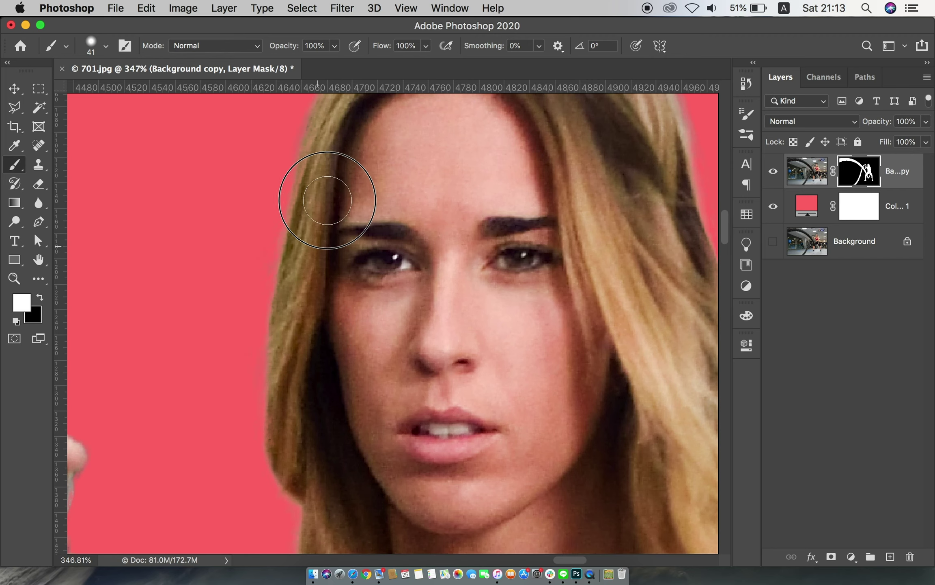
{"action": "scroll", "coordinate": [334, 261], "scroll_direction": "up", "scroll_amount": 6}
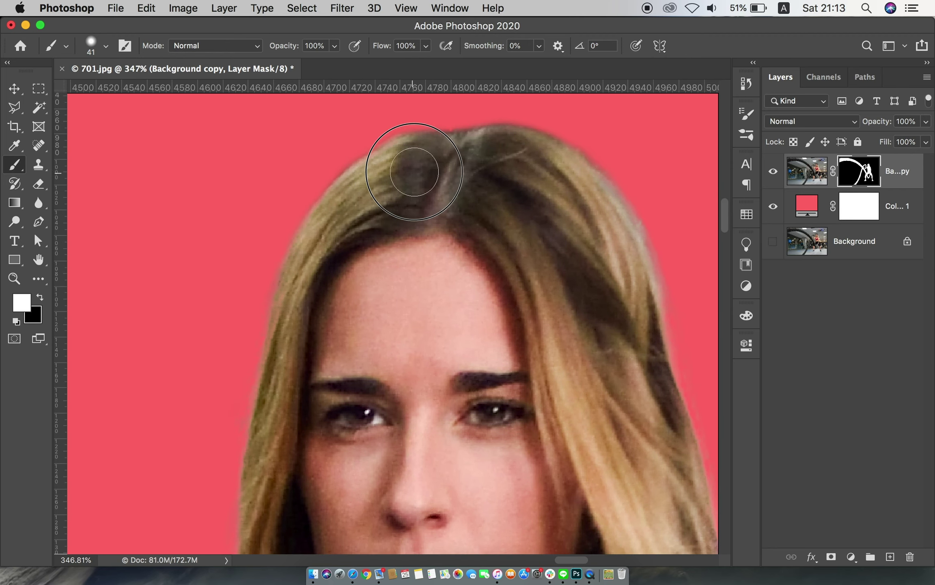
{"action": "scroll", "coordinate": [414, 281], "scroll_direction": "down", "scroll_amount": 3}
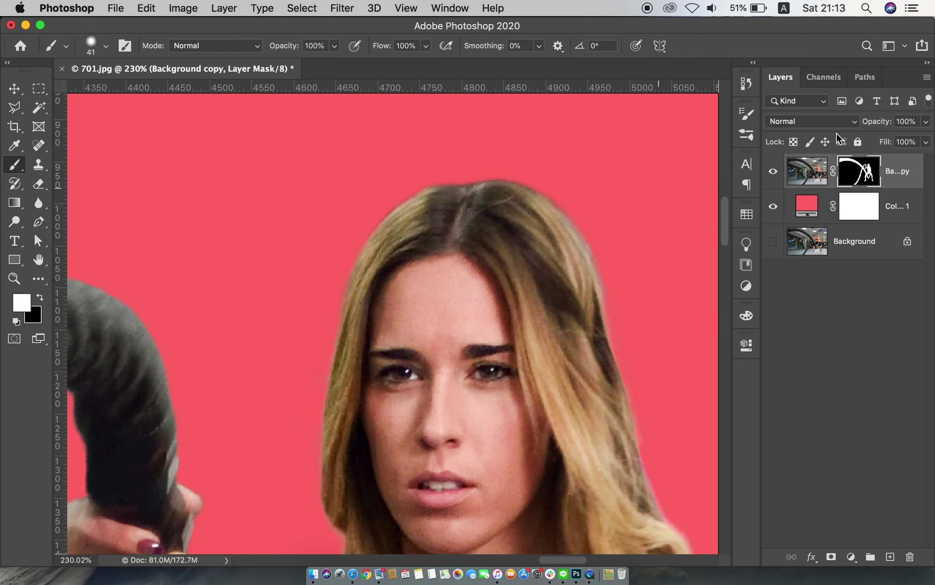
{"action": "left_click", "coordinate": [19, 90]}
- Paint out the rope's upper-left end on the mask with an enlarged brush
{"action": "key", "text": "super+0"}
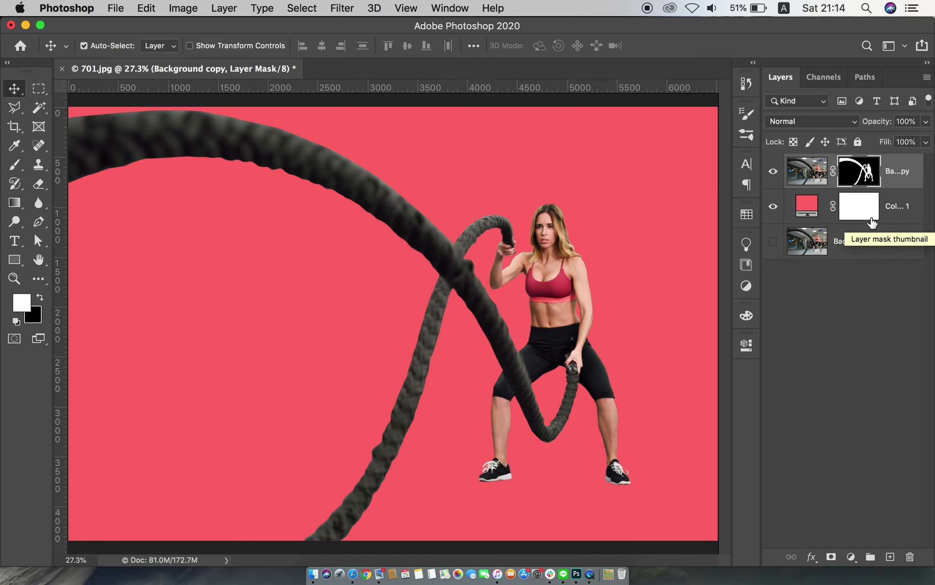
{"action": "left_click", "coordinate": [19, 165]}
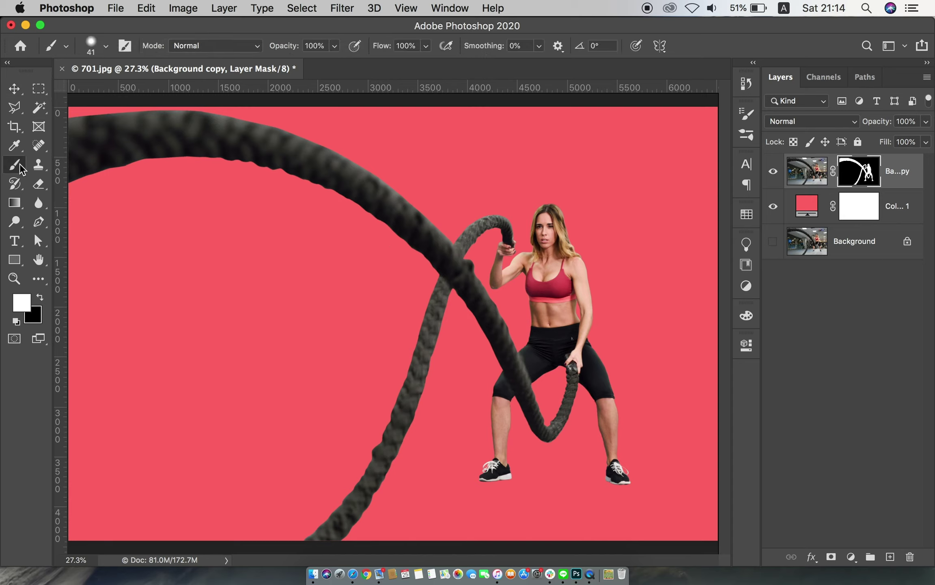
{"action": "right_click", "coordinate": [364, 133]}
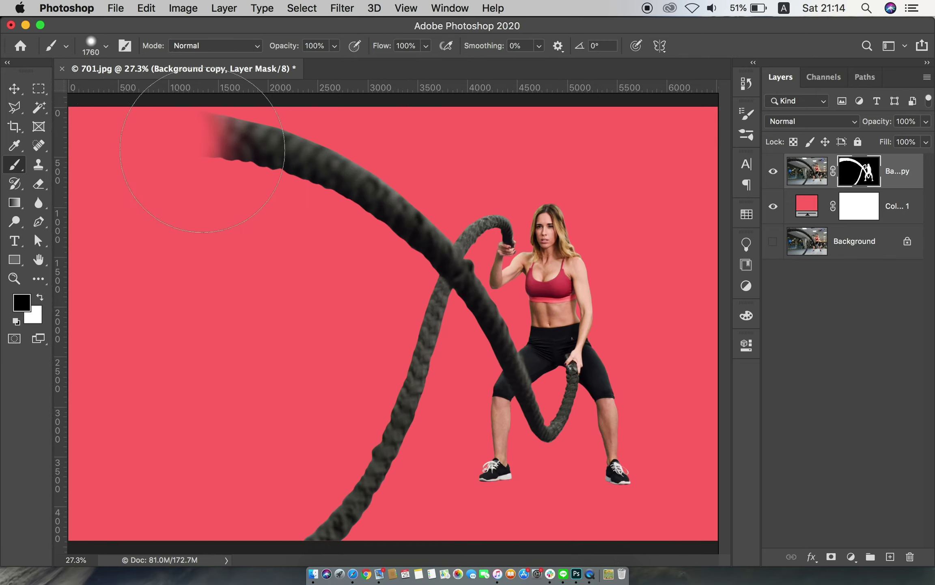
{"action": "right_click", "coordinate": [224, 204]}
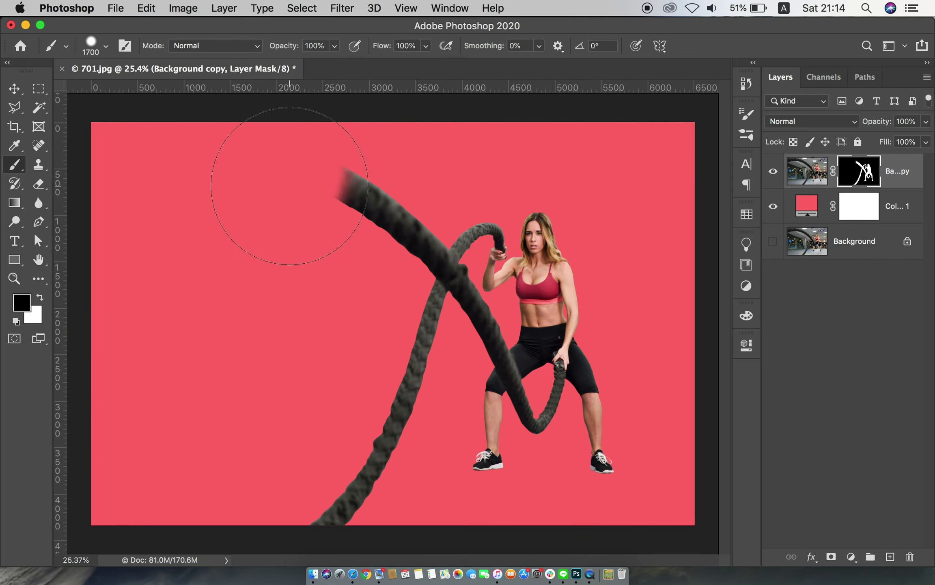
{"action": "mouse_move", "coordinate": [334, 157]}
{"action": "left_mouse_down"}
{"action": "mouse_move", "coordinate": [392, 231]}
{"action": "mouse_move", "coordinate": [328, 508]}
{"action": "left_mouse_up"}
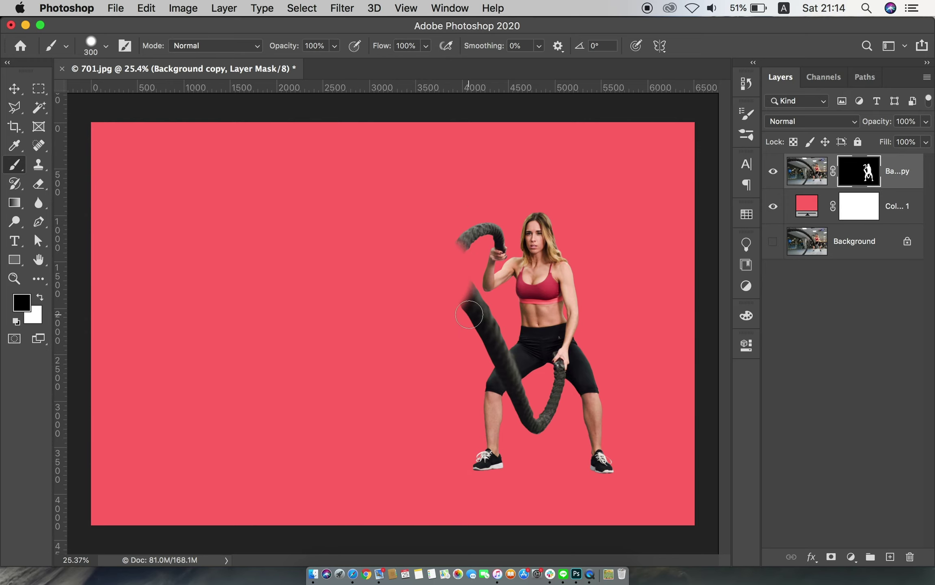
- Raise the brush hardness and mask out the rope's middle section and the lower rope's upper end
{"action": "scroll", "coordinate": [532, 342], "scroll_direction": "up", "scroll_amount": 3}
{"action": "scroll", "coordinate": [532, 342], "scroll_direction": "up", "scroll_amount": 1}
{"action": "right_click", "coordinate": [445, 324]}
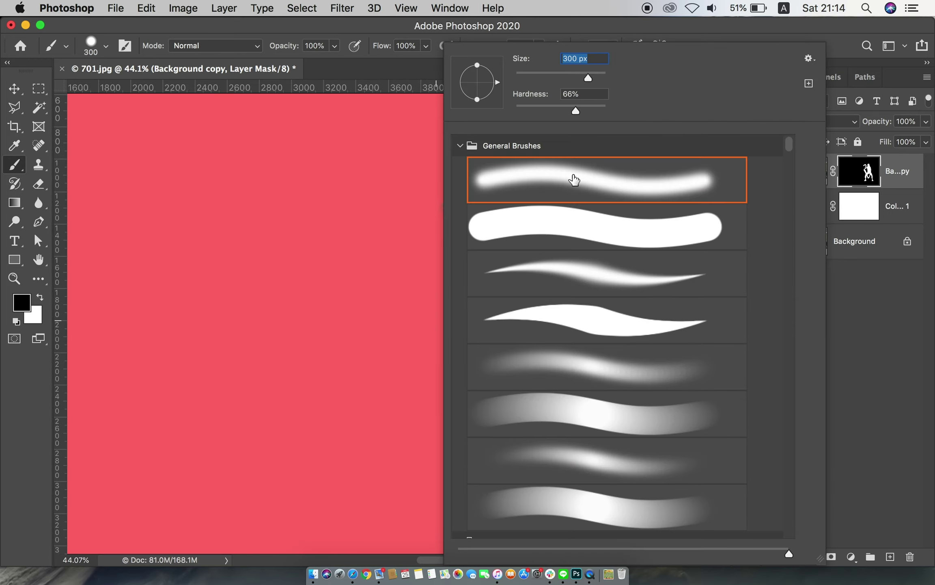
{"action": "left_click_drag", "start_coordinate": [585, 107], "coordinate": [598, 109]}
{"action": "key", "text": "Return"}
{"action": "left_click_drag", "start_coordinate": [445, 292], "coordinate": [426, 335]}
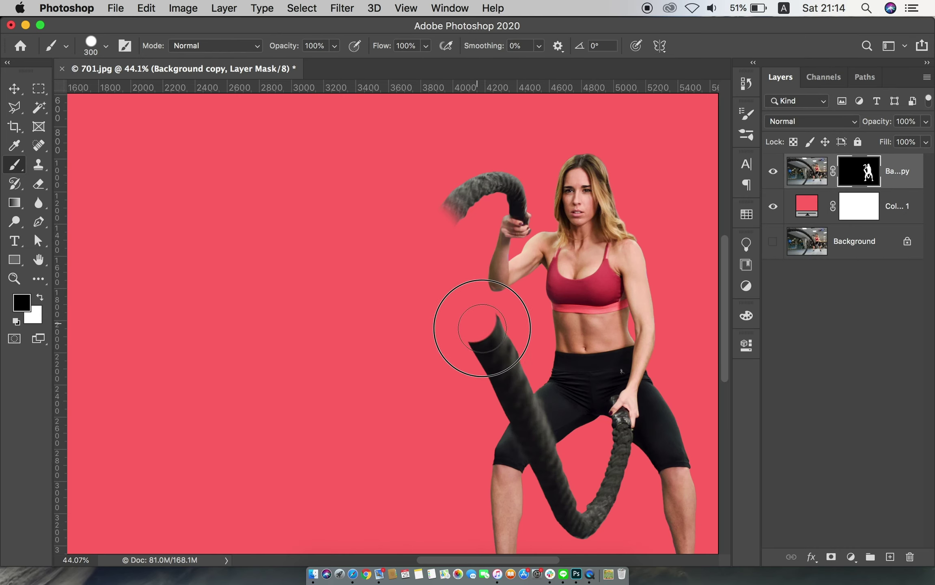
{"action": "right_click", "coordinate": [385, 283]}
{"action": "key", "text": "Return"}
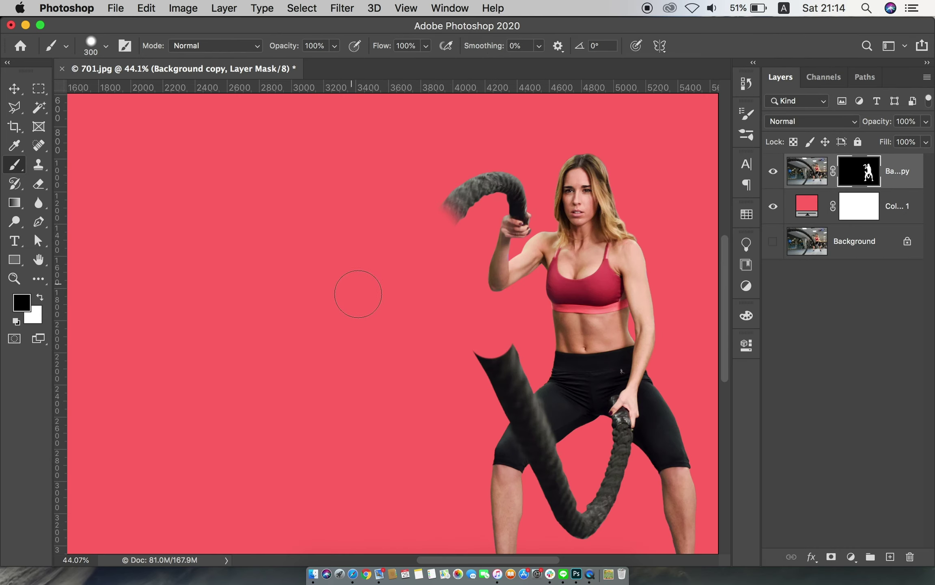
{"action": "mouse_move", "coordinate": [476, 348]}
{"action": "left_mouse_down"}
{"action": "mouse_move", "coordinate": [480, 403]}
{"action": "mouse_move", "coordinate": [486, 377]}
{"action": "left_mouse_up"}
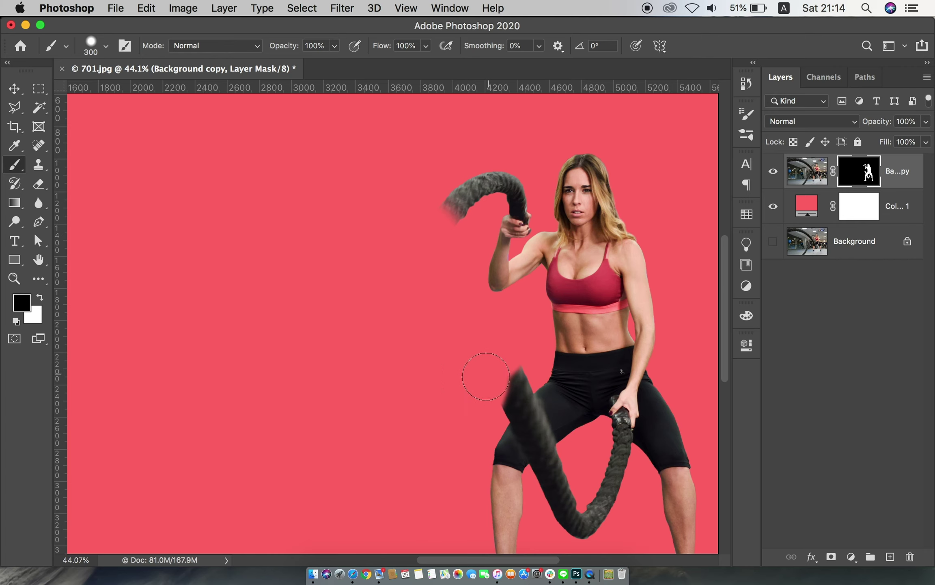
- Hide the rope's upper end and the lower rope loop near her legs on the mask
{"action": "right_click", "coordinate": [514, 124]}
{"action": "key", "text": "Return"}
{"action": "mouse_move", "coordinate": [467, 227]}
{"action": "left_mouse_down"}
{"action": "mouse_move", "coordinate": [449, 188]}
{"action": "mouse_move", "coordinate": [459, 177]}
{"action": "left_mouse_up"}
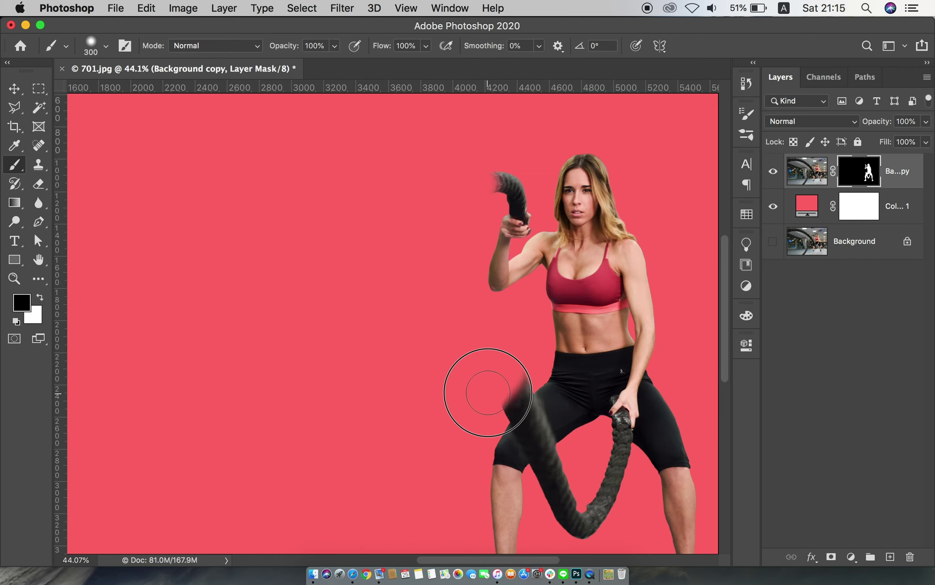
{"action": "scroll", "coordinate": [426, 330], "scroll_direction": "down", "scroll_amount": 1}
{"action": "scroll", "coordinate": [452, 349], "scroll_direction": "down", "scroll_amount": 5}
{"action": "scroll", "coordinate": [452, 348], "scroll_direction": "up", "scroll_amount": 5}
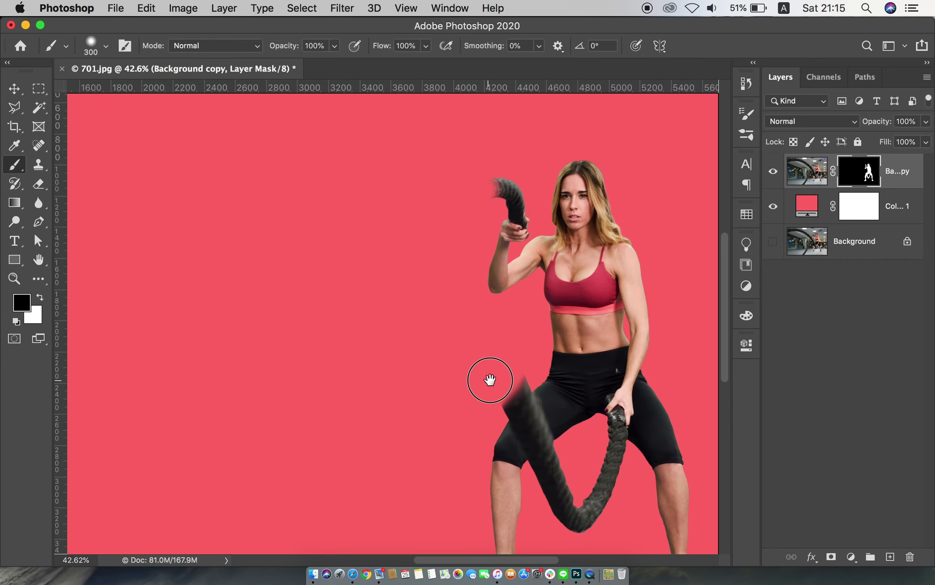
{"action": "left_click_drag", "start_coordinate": [486, 382], "coordinate": [370, 242]}
{"action": "scroll", "coordinate": [538, 426], "scroll_direction": "up", "scroll_amount": 2}
{"action": "mouse_move", "coordinate": [528, 357]}
{"action": "left_mouse_down"}
{"action": "mouse_move", "coordinate": [477, 386]}
{"action": "mouse_move", "coordinate": [477, 355]}
{"action": "mouse_move", "coordinate": [451, 342]}
{"action": "mouse_move", "coordinate": [476, 401]}
{"action": "mouse_move", "coordinate": [516, 347]}
{"action": "mouse_move", "coordinate": [445, 359]}
{"action": "mouse_move", "coordinate": [493, 365]}
{"action": "left_mouse_up"}
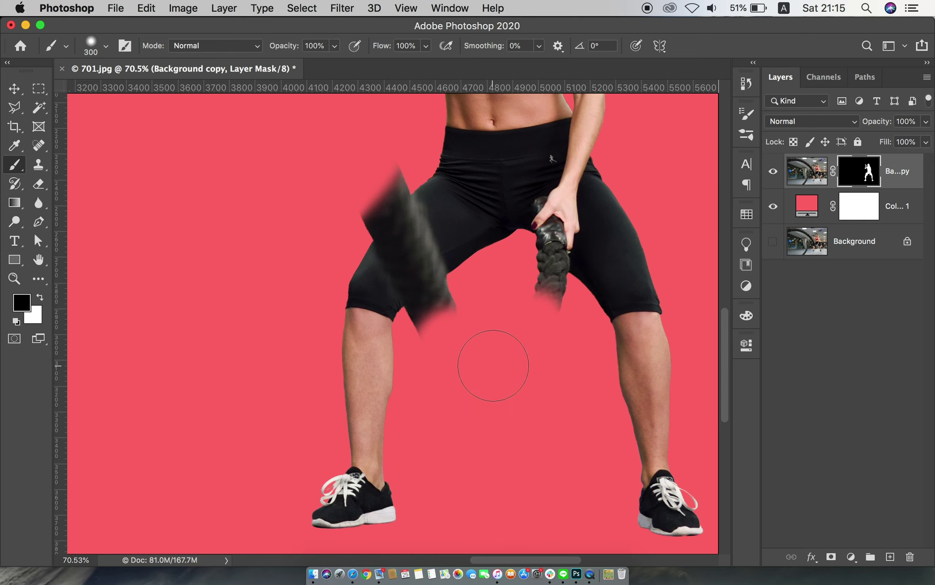
- Switch to the Move tool and zoom the view out to 25%
{"action": "key", "text": "v"}
{"action": "scroll", "coordinate": [410, 278], "scroll_direction": "down", "scroll_amount": 1}
{"action": "scroll", "coordinate": [371, 277], "scroll_direction": "down", "scroll_amount": 5}
{"action": "scroll", "coordinate": [363, 273], "scroll_direction": "down", "scroll_amount": 2}
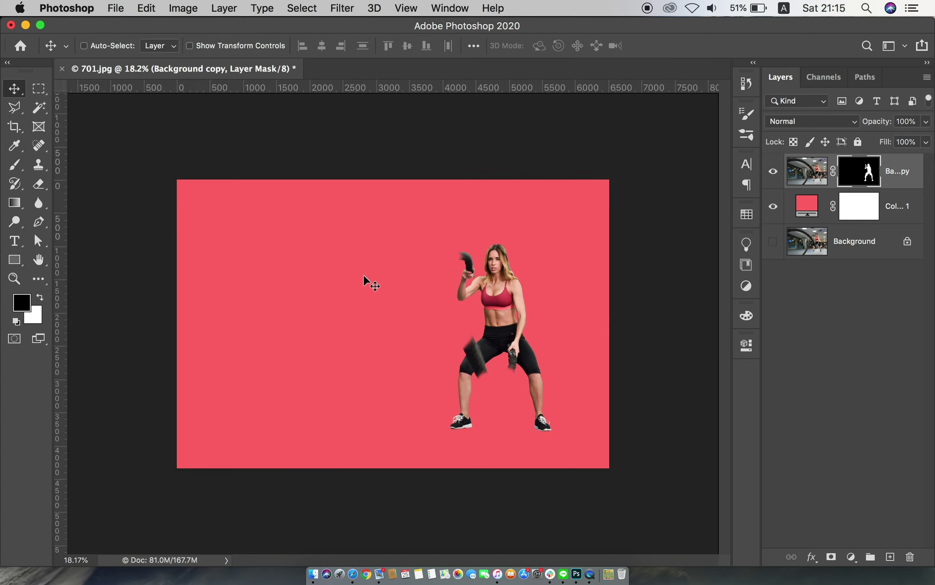
{"action": "key", "text": "cmd+0"}
{"action": "key", "text": "cmd+minus"}
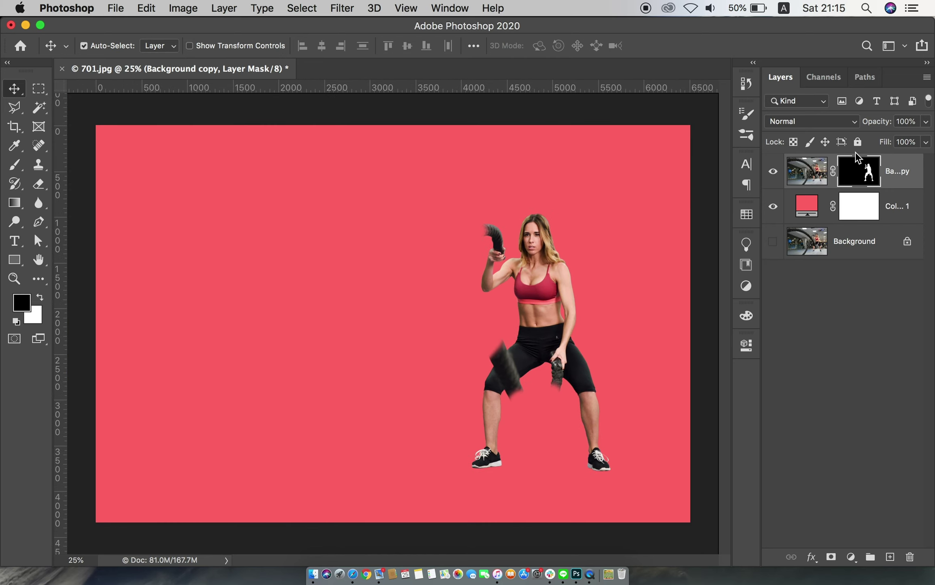
- Load the Work Path as a selection with a 2-pixel feather
{"action": "left_click", "coordinate": [866, 78]}
{"action": "left_click", "coordinate": [804, 102]}
{"action": "right_click", "coordinate": [793, 100]}
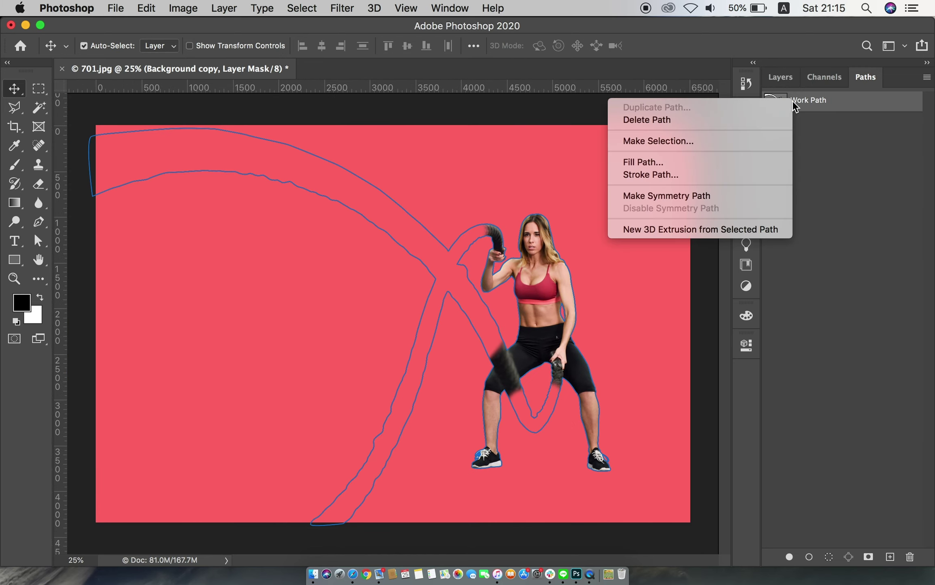
{"action": "left_click", "coordinate": [723, 144]}
{"action": "type", "text": "20"}
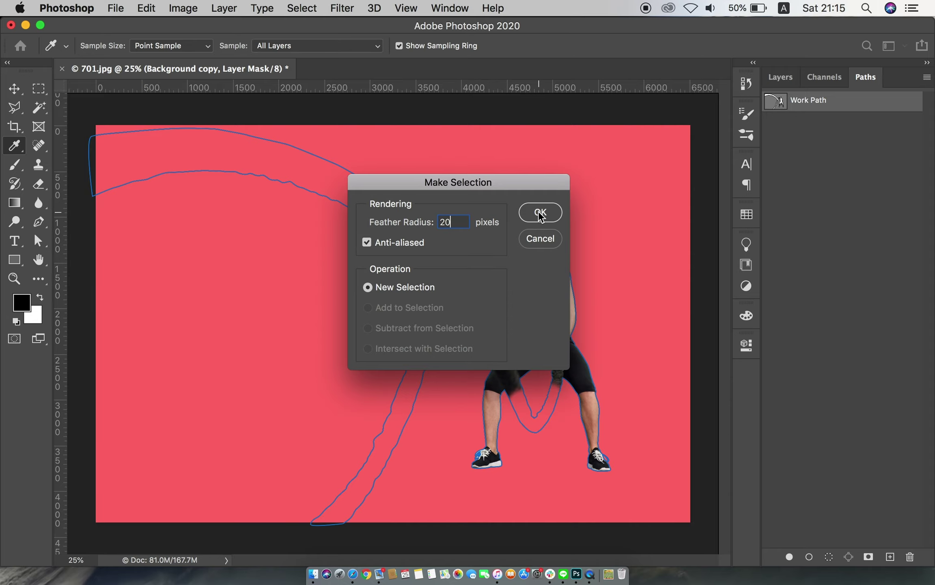
{"action": "left_click", "coordinate": [541, 213]}
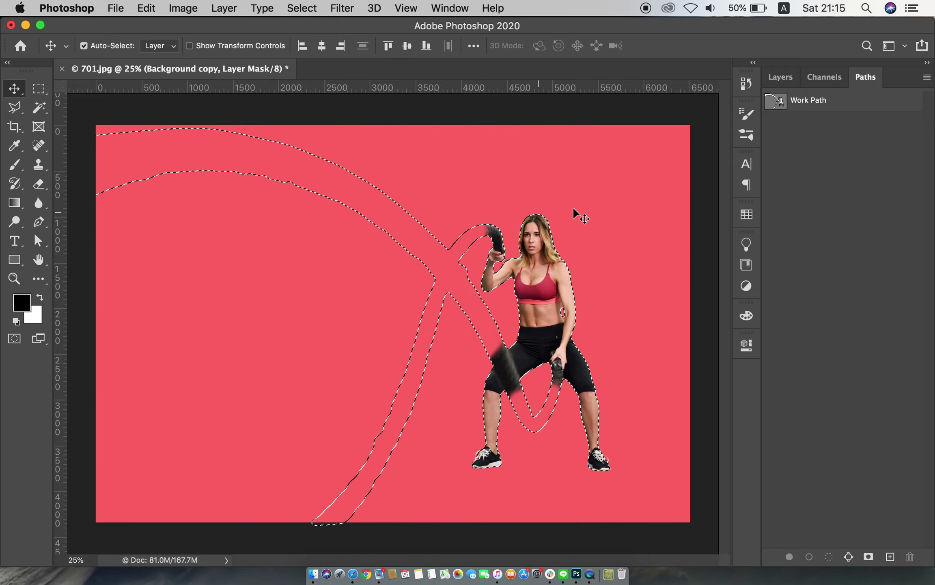
- Show and duplicate Background, mask the copy to the selection, and place it above Color Fill 1
{"action": "left_click", "coordinate": [780, 77]}
{"action": "left_click", "coordinate": [856, 241]}
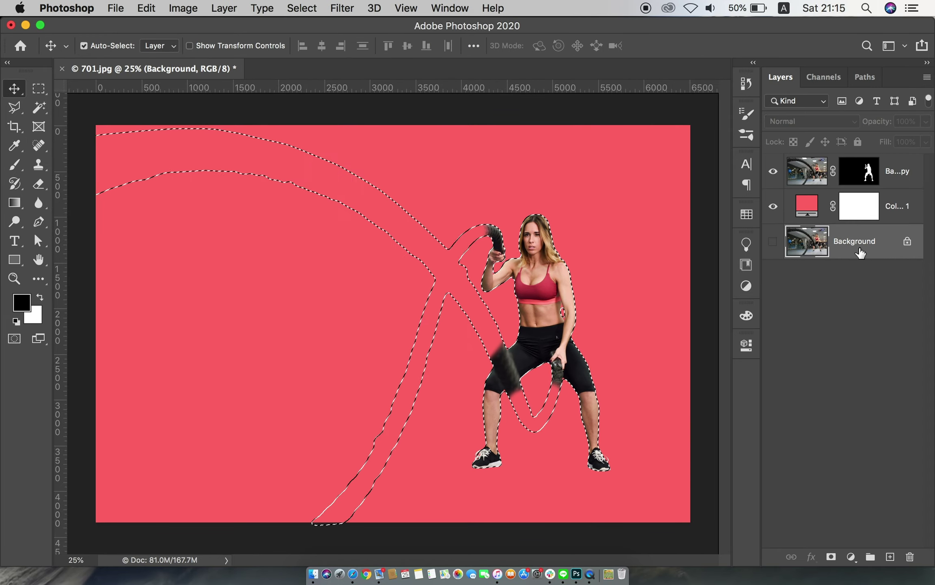
{"action": "left_click", "coordinate": [773, 241]}
{"action": "left_click_drag", "start_coordinate": [868, 266], "coordinate": [890, 557]}
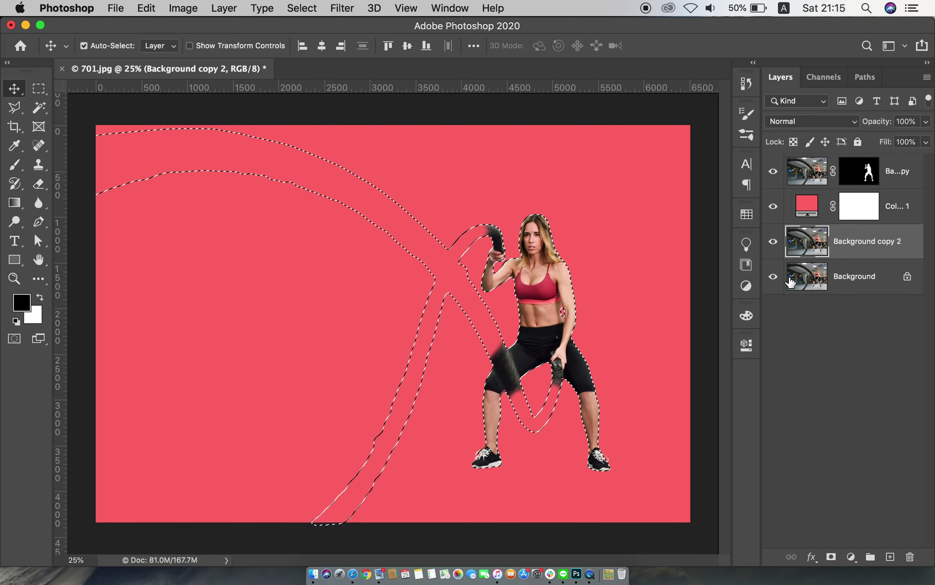
{"action": "left_click", "coordinate": [832, 556]}
{"action": "left_click_drag", "start_coordinate": [893, 242], "coordinate": [894, 204]}
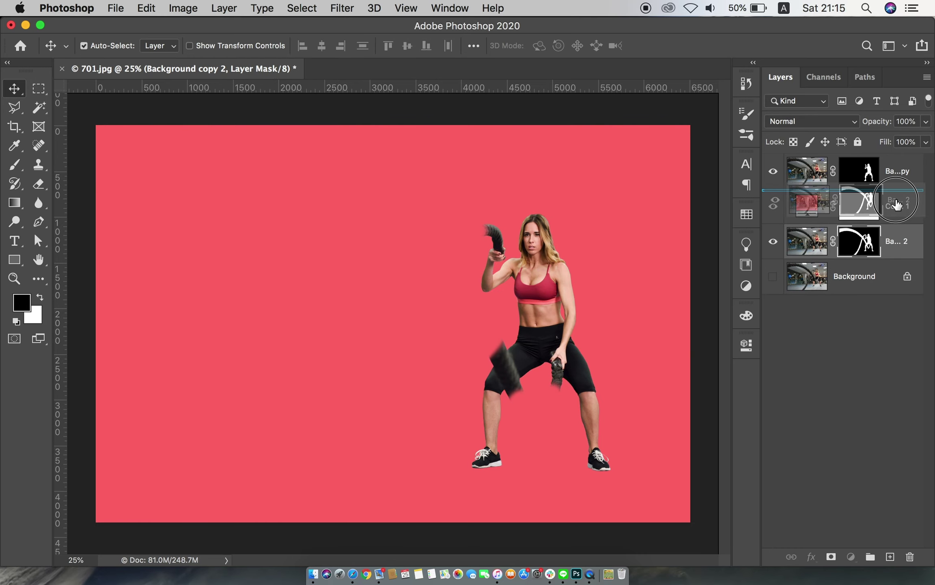
{"action": "left_click", "coordinate": [864, 205]}
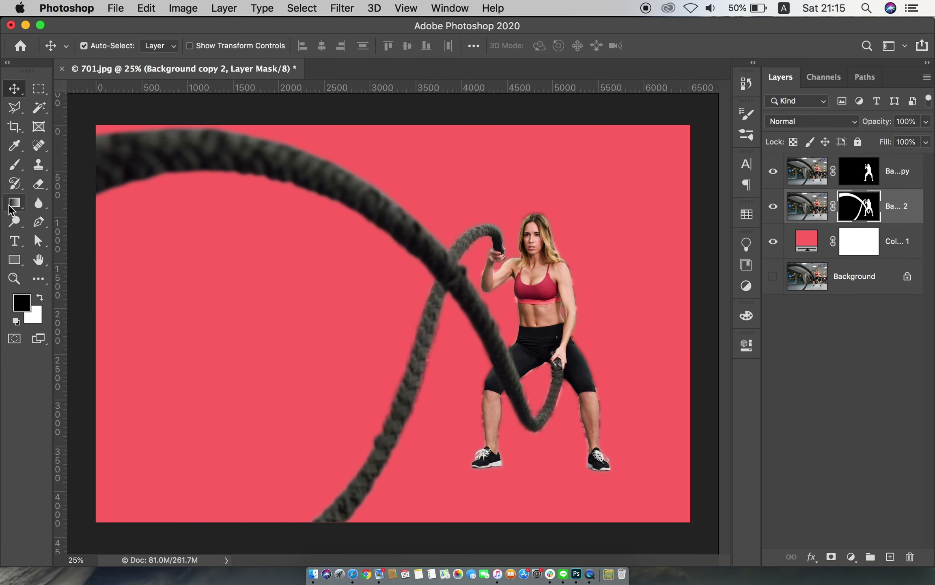
- Paint black on the rope mask to hide the fringe and whitish halo around the raised hand
{"action": "left_click", "coordinate": [16, 165]}
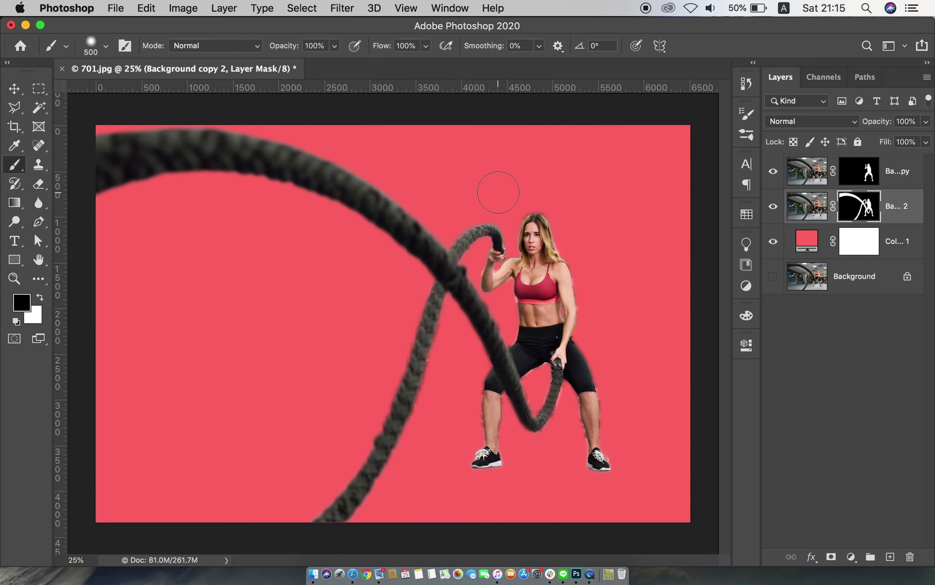
{"action": "scroll", "coordinate": [602, 267], "scroll_direction": "up", "scroll_amount": 5}
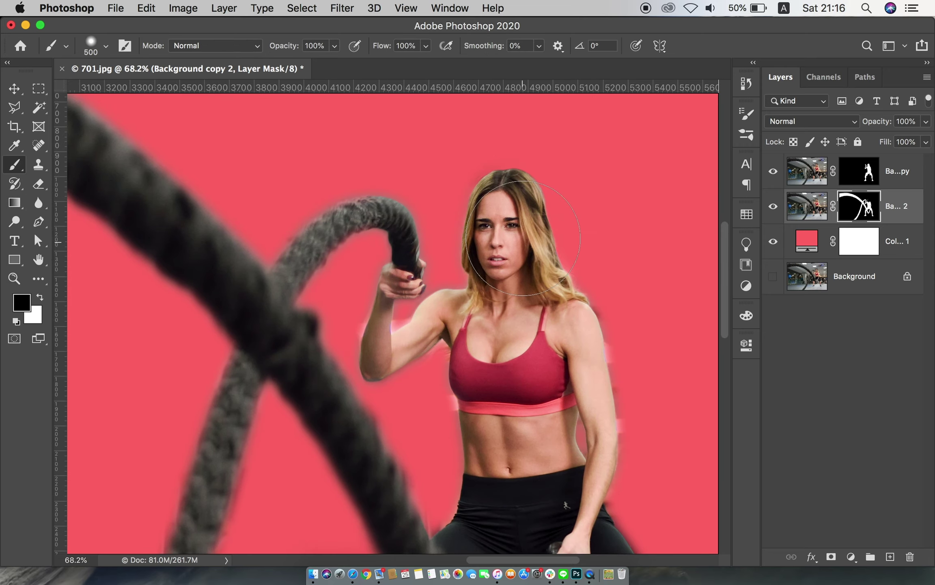
{"action": "left_click_drag", "start_coordinate": [380, 213], "coordinate": [332, 215]}
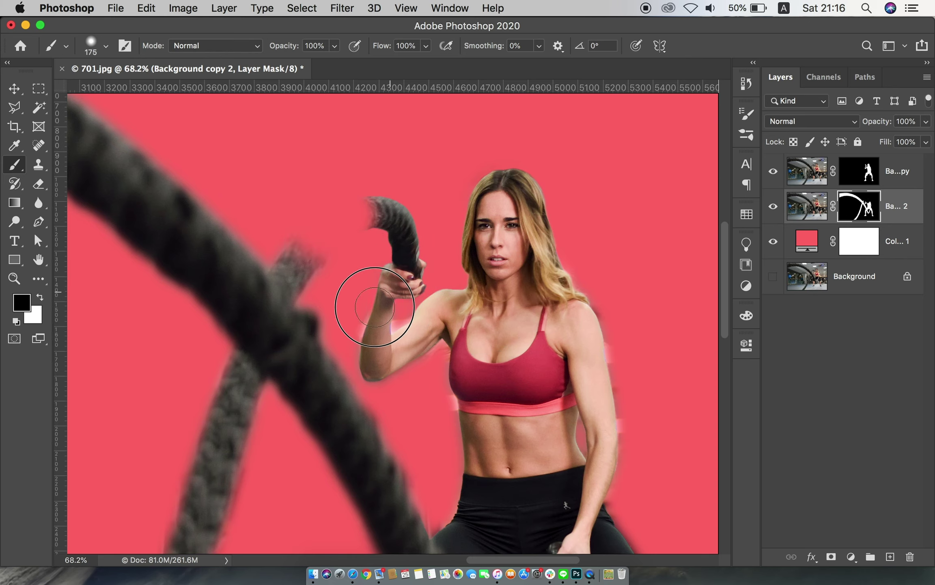
{"action": "mouse_move", "coordinate": [374, 306]}
{"action": "left_mouse_down"}
{"action": "mouse_move", "coordinate": [366, 344]}
{"action": "mouse_move", "coordinate": [390, 334]}
{"action": "left_mouse_up"}
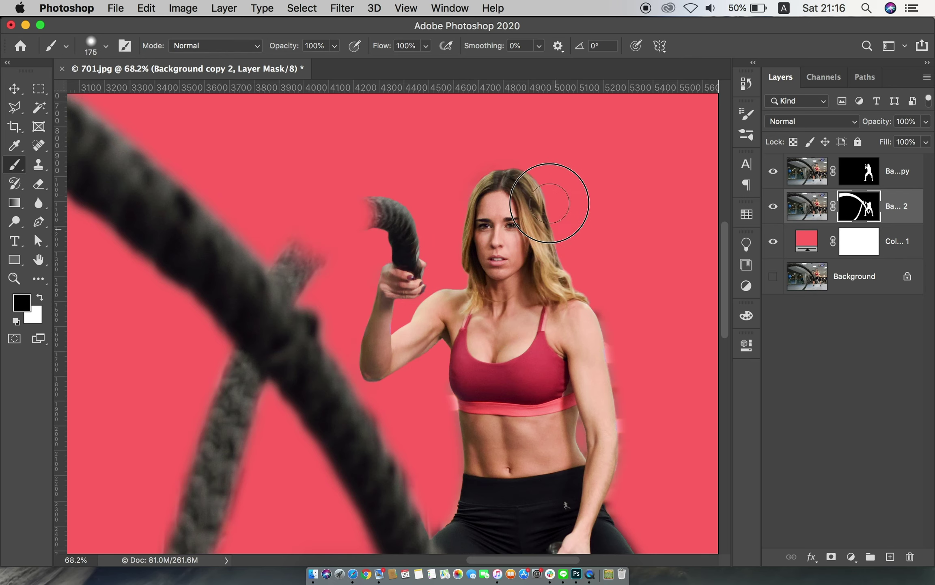
- Enlarge the brush to 400 and mask away the rope's blurred fringe at the hip and knee
{"action": "key", "text": "bracketright"}
{"action": "key", "text": "bracketright"}
{"action": "scroll", "coordinate": [524, 271], "scroll_direction": "down", "scroll_amount": 5}
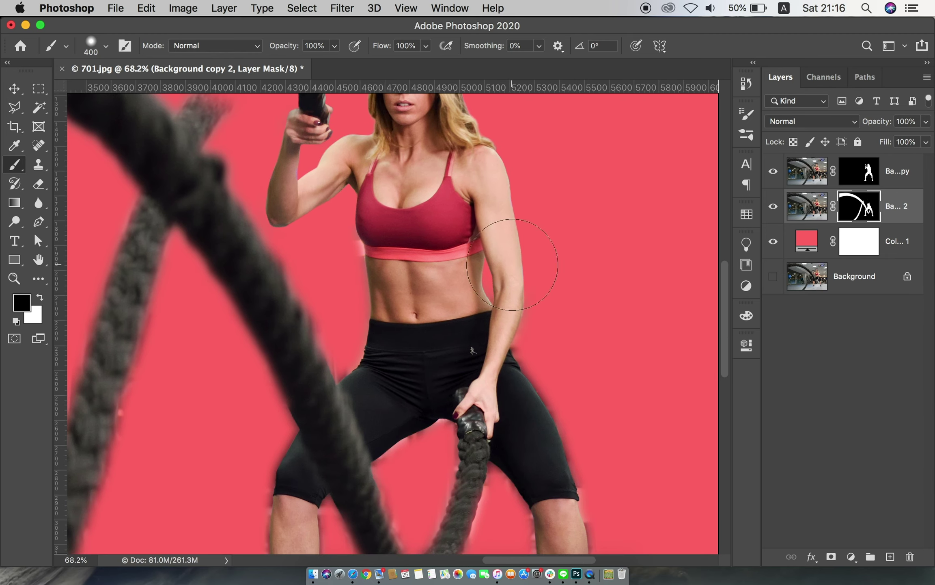
{"action": "right_click", "coordinate": [522, 271]}
{"action": "key", "text": "Return"}
{"action": "left_click", "coordinate": [358, 384]}
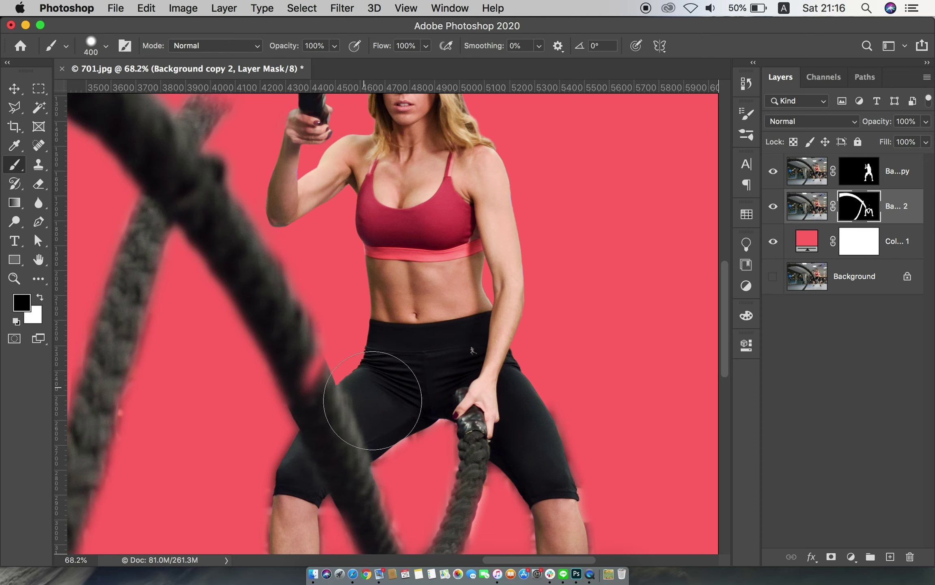
{"action": "scroll", "coordinate": [376, 271], "scroll_direction": "down", "scroll_amount": 5}
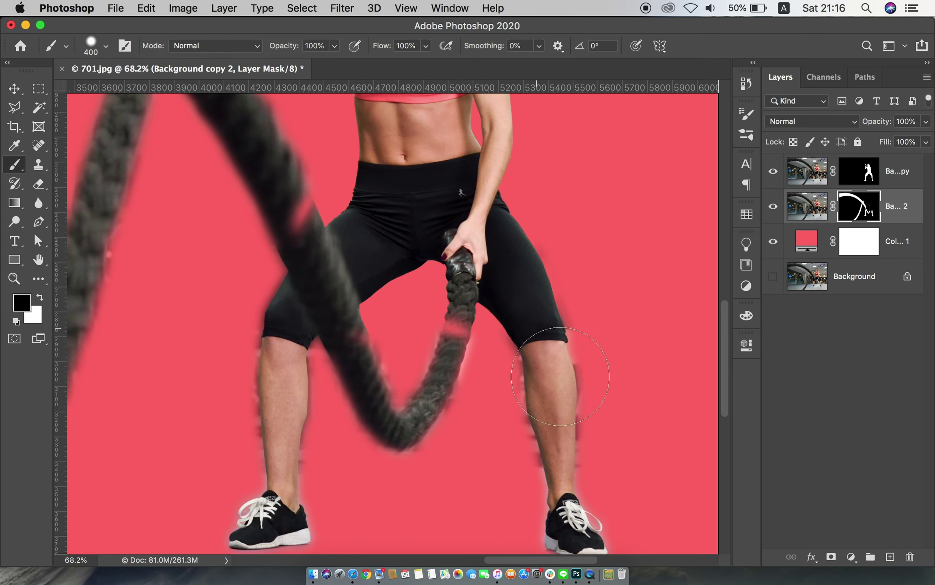
{"action": "scroll", "coordinate": [578, 445], "scroll_direction": "down", "scroll_amount": 4}
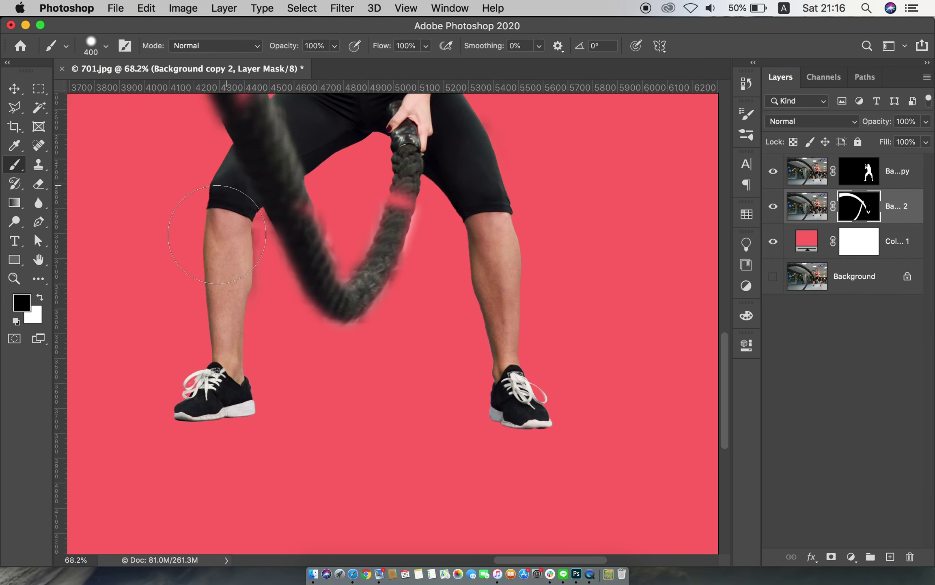
{"action": "scroll", "coordinate": [214, 364], "scroll_direction": "up", "scroll_amount": 3}
{"action": "scroll", "coordinate": [190, 406], "scroll_direction": "up", "scroll_amount": 2}
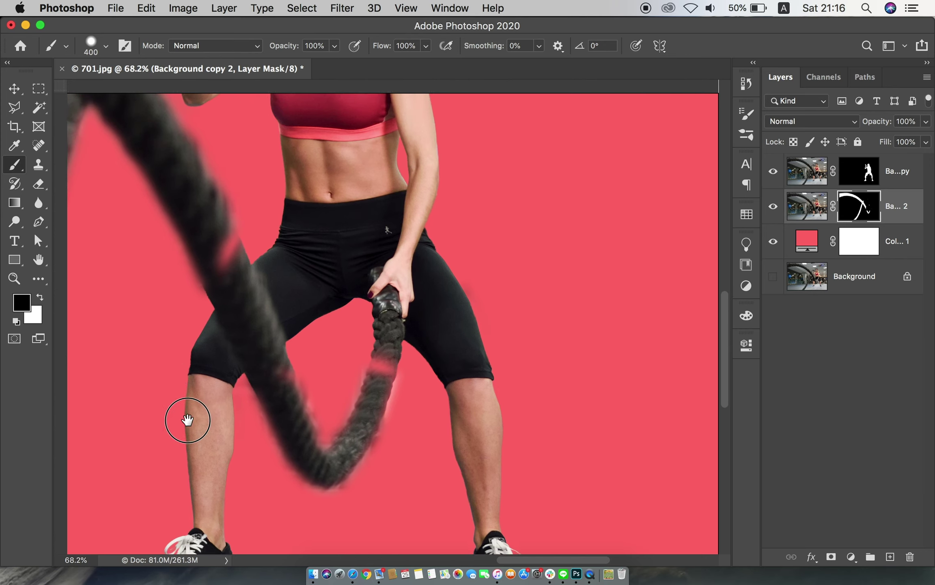
{"action": "scroll", "coordinate": [188, 418], "scroll_direction": "up", "scroll_amount": 1}
{"action": "left_click_drag", "start_coordinate": [434, 463], "coordinate": [385, 422]}
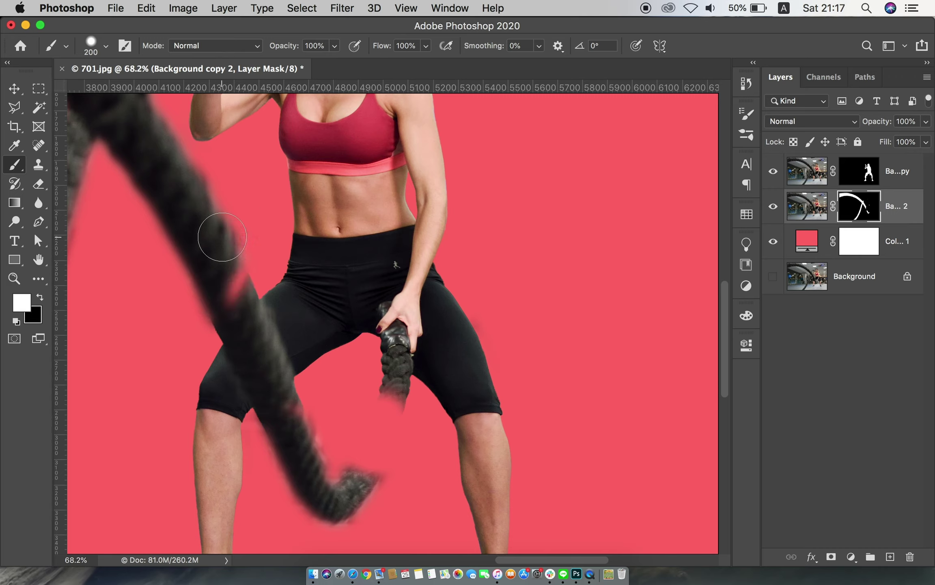
- Load the Work Path as a selection with a 15-pixel feather and return to the brush
{"action": "left_click", "coordinate": [869, 82]}
{"action": "left_click", "coordinate": [814, 101]}
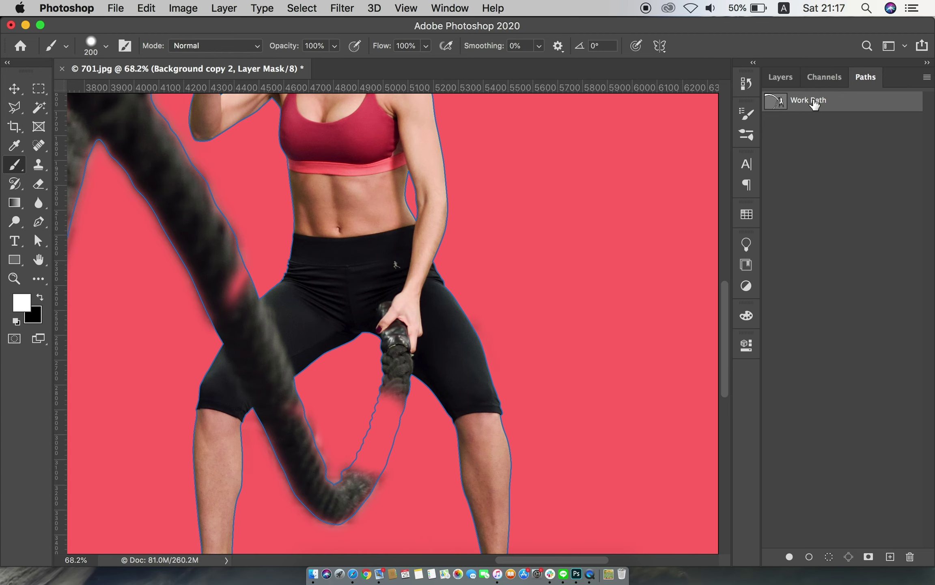
{"action": "right_click", "coordinate": [814, 101]}
{"action": "left_click", "coordinate": [741, 138]}
{"action": "type", "text": "15"}
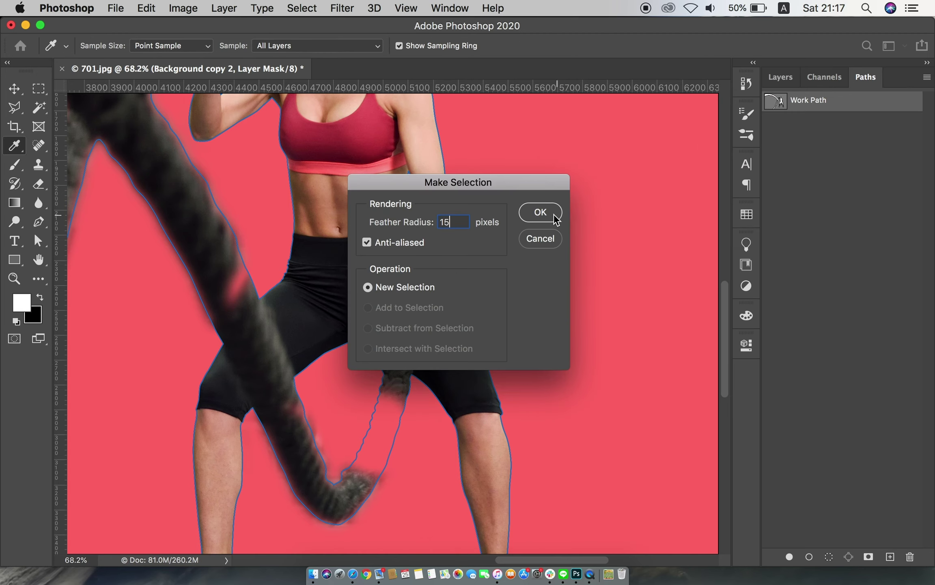
{"action": "left_click", "coordinate": [540, 212]}
{"action": "key", "text": "b"}
{"action": "left_click", "coordinate": [781, 77]}
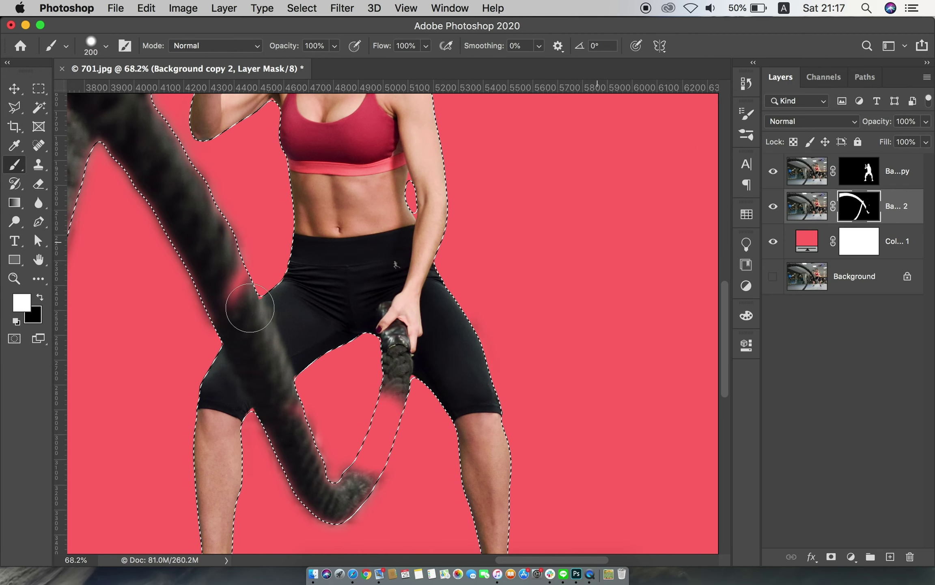
- Paint white on the Background copy 2 mask to restore the lower and upper rope sections
{"action": "mouse_move", "coordinate": [250, 307]}
{"action": "left_mouse_down"}
{"action": "mouse_move", "coordinate": [234, 246]}
{"action": "mouse_move", "coordinate": [215, 318]}
{"action": "mouse_move", "coordinate": [244, 334]}
{"action": "mouse_move", "coordinate": [248, 310]}
{"action": "left_mouse_up"}
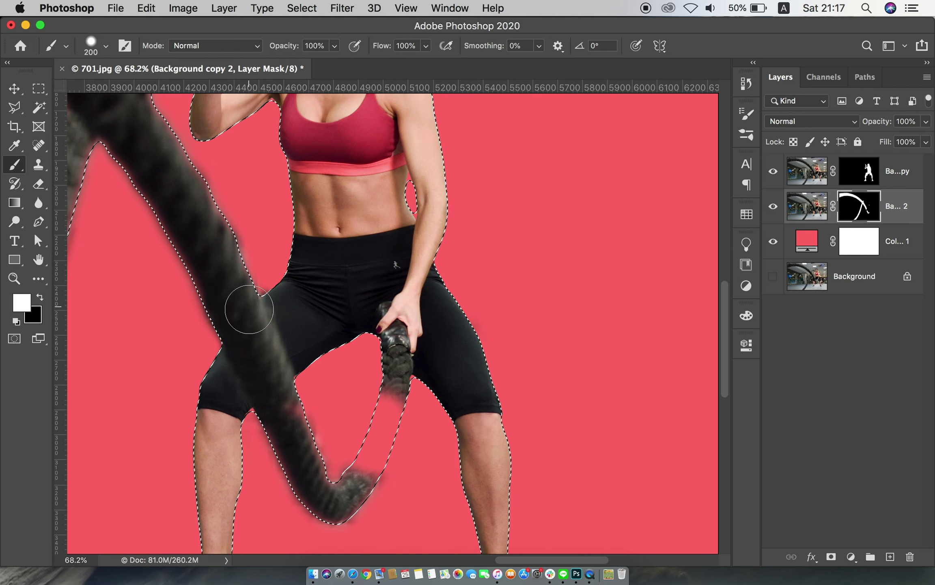
{"action": "mouse_move", "coordinate": [377, 454]}
{"action": "left_mouse_down"}
{"action": "mouse_move", "coordinate": [397, 345]}
{"action": "mouse_move", "coordinate": [382, 444]}
{"action": "left_mouse_up"}
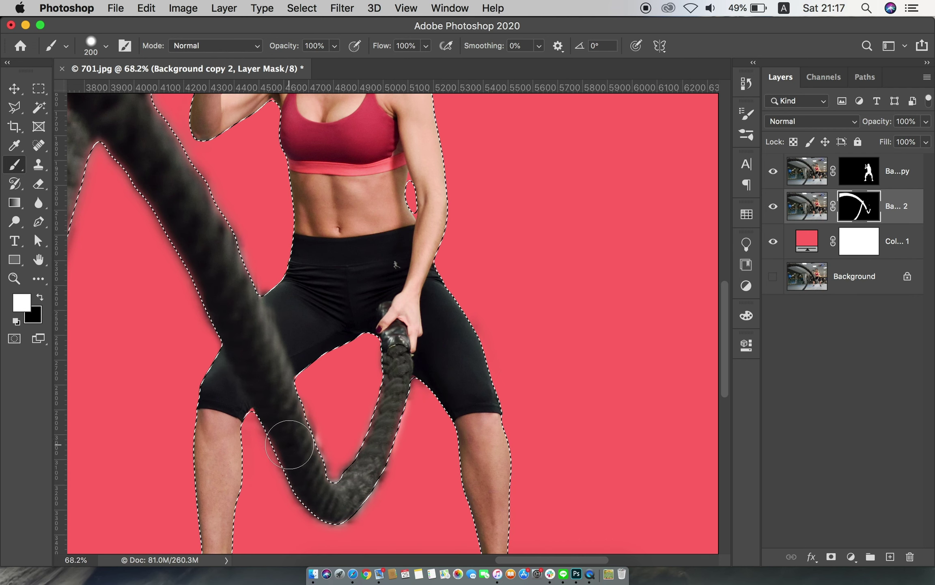
{"action": "left_click_drag", "start_coordinate": [247, 326], "coordinate": [425, 450]}
{"action": "left_click_drag", "start_coordinate": [307, 218], "coordinate": [445, 389]}
{"action": "mouse_move", "coordinate": [422, 325]}
{"action": "left_mouse_down"}
{"action": "mouse_move", "coordinate": [513, 257]}
{"action": "mouse_move", "coordinate": [495, 167]}
{"action": "mouse_move", "coordinate": [439, 334]}
{"action": "mouse_move", "coordinate": [441, 290]}
{"action": "left_mouse_up"}
{"action": "scroll", "coordinate": [440, 329], "scroll_direction": "left", "scroll_amount": 5}
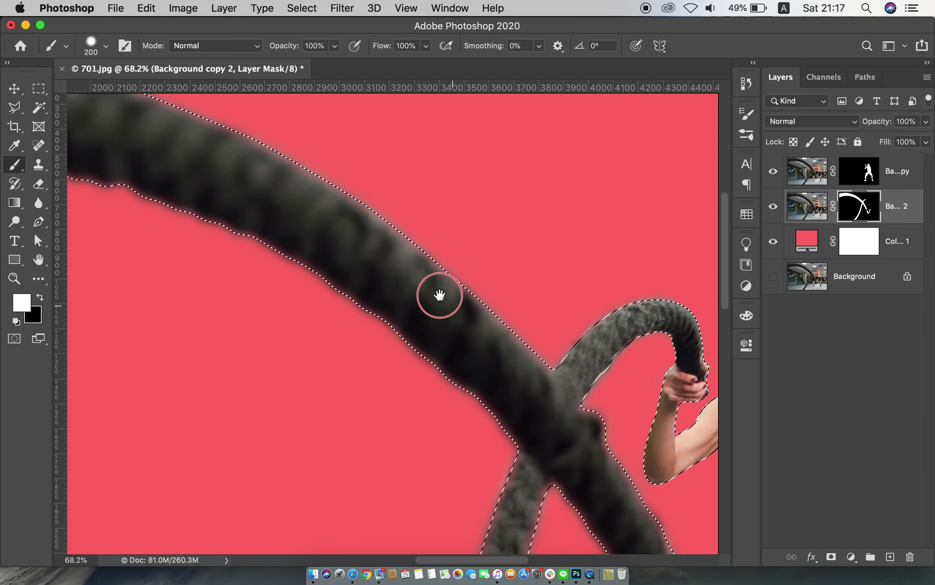
{"action": "scroll", "coordinate": [376, 277], "scroll_direction": "down", "scroll_amount": 5}
{"action": "scroll", "coordinate": [376, 277], "scroll_direction": "down", "scroll_amount": 2}
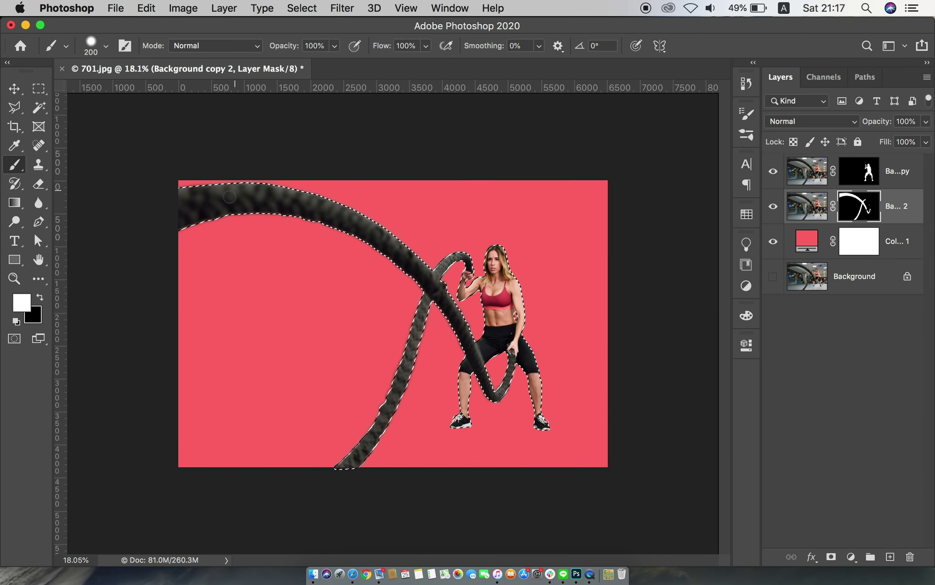
- Clear the selection, switch to the Move tool and deselect all layers
{"action": "left_click", "coordinate": [310, 8]}
{"action": "left_click", "coordinate": [312, 39]}
{"action": "left_click", "coordinate": [15, 89]}
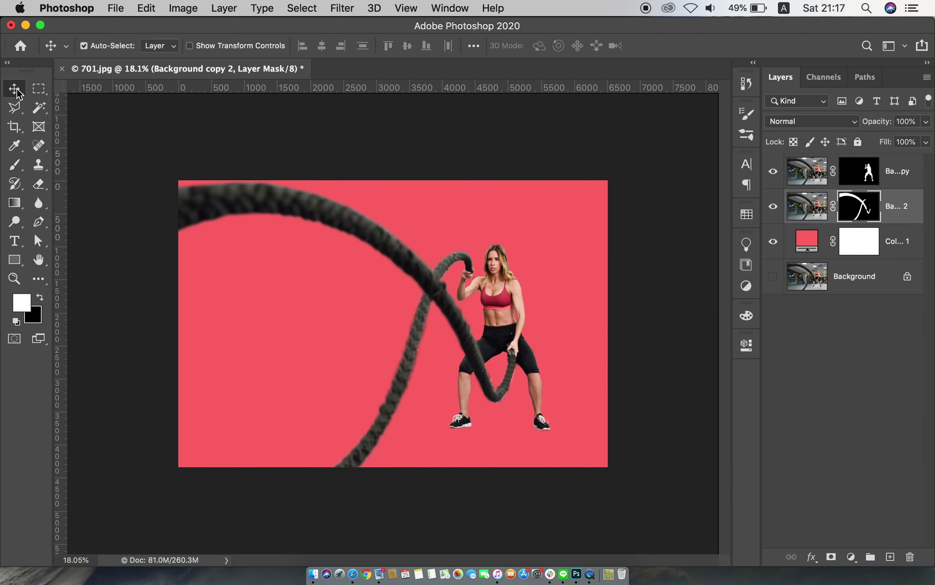
{"action": "left_click", "coordinate": [648, 335]}
- Zoom in on the rope loop hanging between the woman's legs
{"action": "scroll", "coordinate": [467, 399], "scroll_direction": "up", "scroll_amount": 2}
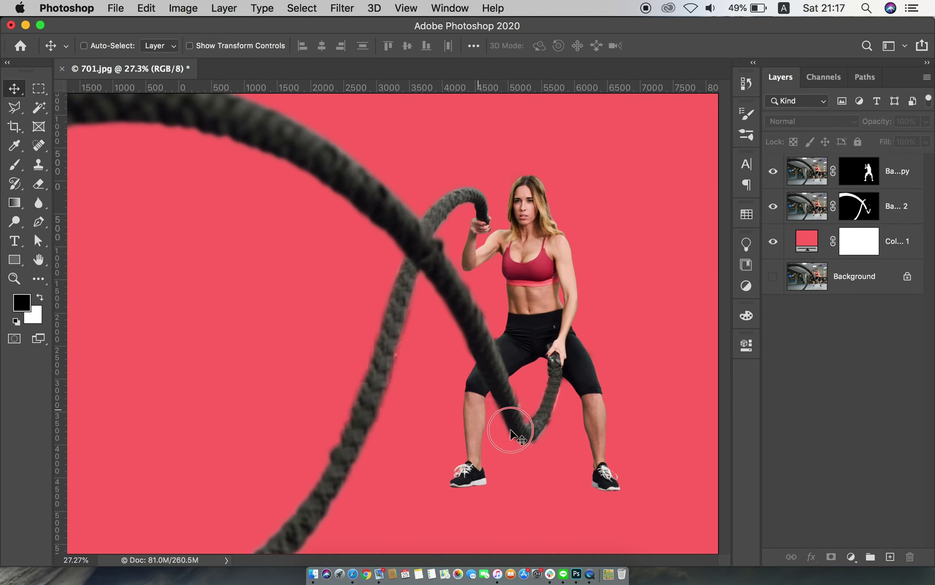
{"action": "scroll", "coordinate": [497, 426], "scroll_direction": "down", "scroll_amount": 1}
{"action": "scroll", "coordinate": [517, 436], "scroll_direction": "up", "scroll_amount": 5}
{"action": "scroll", "coordinate": [550, 451], "scroll_direction": "right", "scroll_amount": 2}
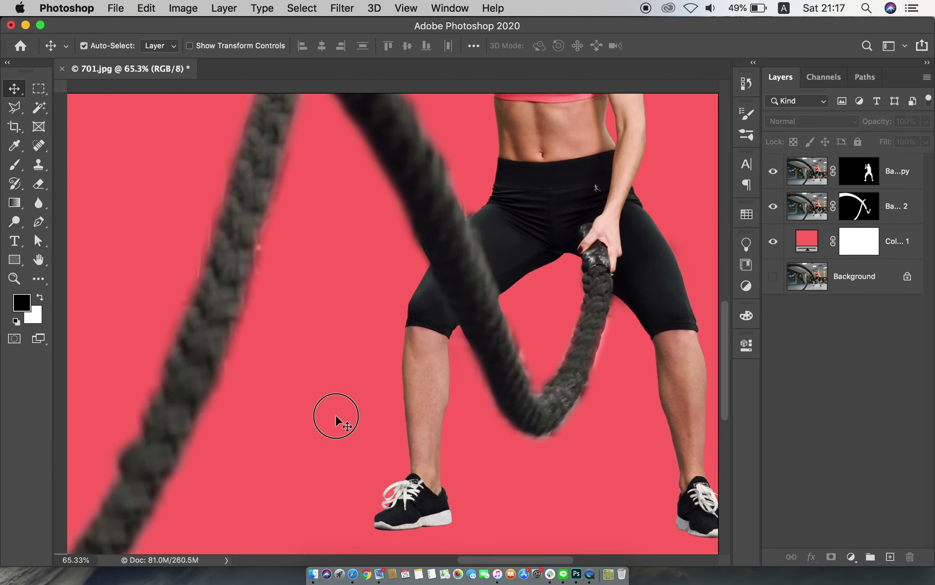
{"action": "scroll", "coordinate": [335, 415], "scroll_direction": "up", "scroll_amount": 2}
{"action": "scroll", "coordinate": [492, 396], "scroll_direction": "up", "scroll_amount": 3}
{"action": "scroll", "coordinate": [500, 399], "scroll_direction": "down", "scroll_amount": 1}
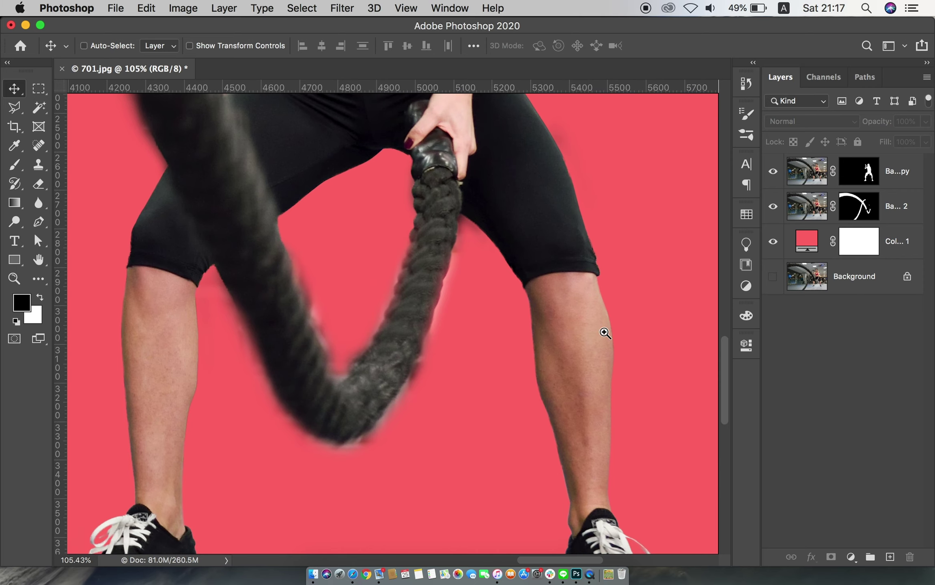
- Paint black on the Background copy 2 mask over the middle and lower rope loop between her legs
{"action": "left_click", "coordinate": [860, 206]}
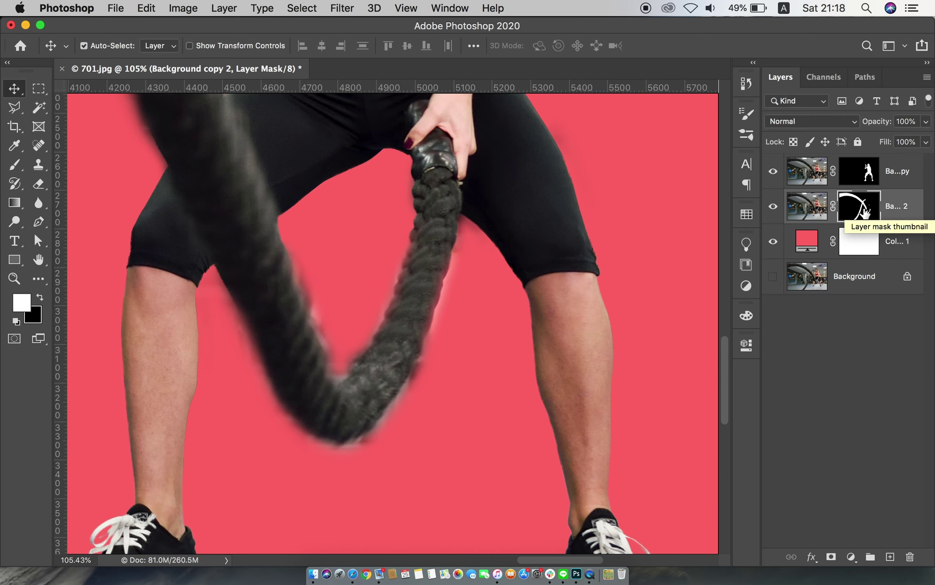
{"action": "left_click", "coordinate": [14, 164]}
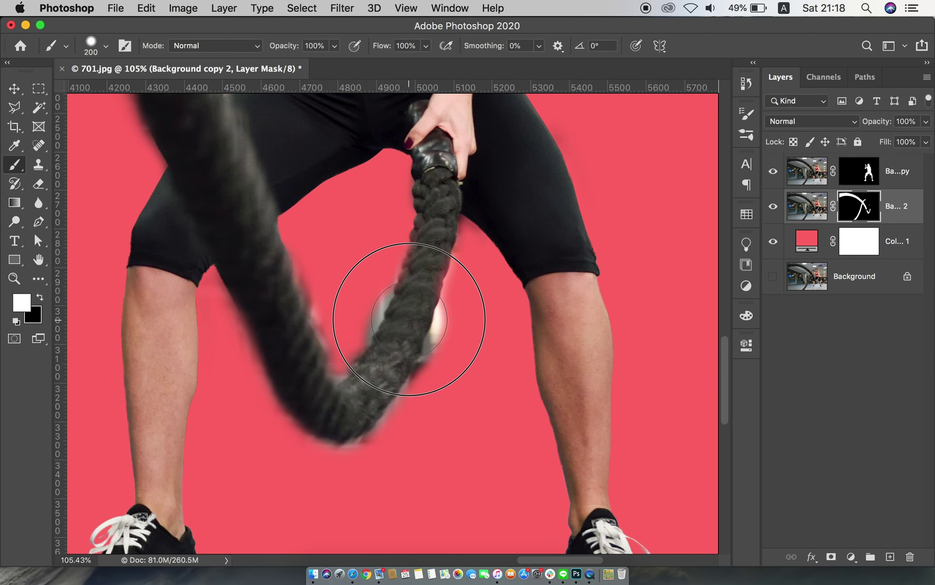
{"action": "mouse_move", "coordinate": [413, 329]}
{"action": "left_mouse_down"}
{"action": "mouse_move", "coordinate": [418, 292]}
{"action": "mouse_move", "coordinate": [397, 247]}
{"action": "mouse_move", "coordinate": [435, 286]}
{"action": "left_mouse_up"}
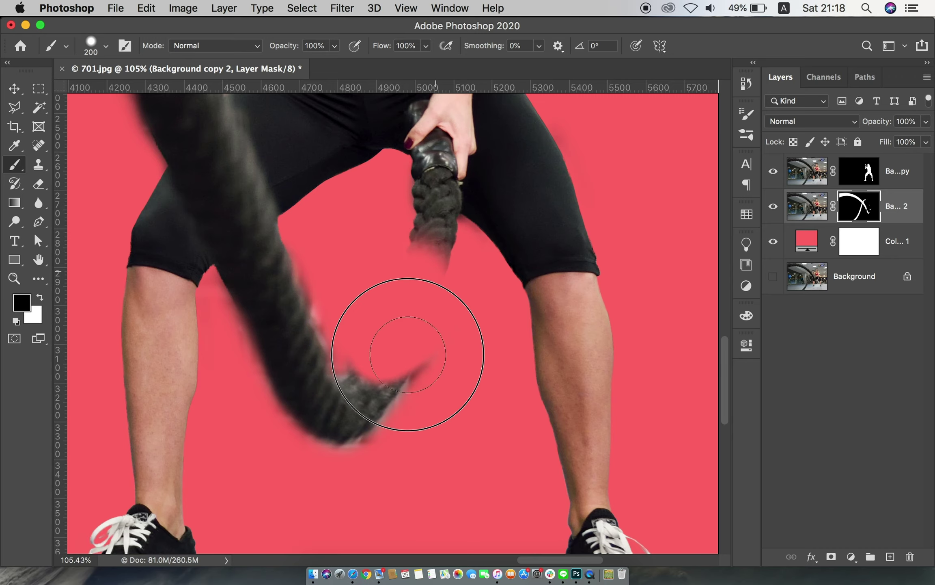
{"action": "mouse_move", "coordinate": [407, 354]}
{"action": "left_mouse_down"}
{"action": "mouse_move", "coordinate": [355, 386]}
{"action": "mouse_move", "coordinate": [334, 355]}
{"action": "mouse_move", "coordinate": [292, 375]}
{"action": "mouse_move", "coordinate": [386, 392]}
{"action": "left_mouse_up"}
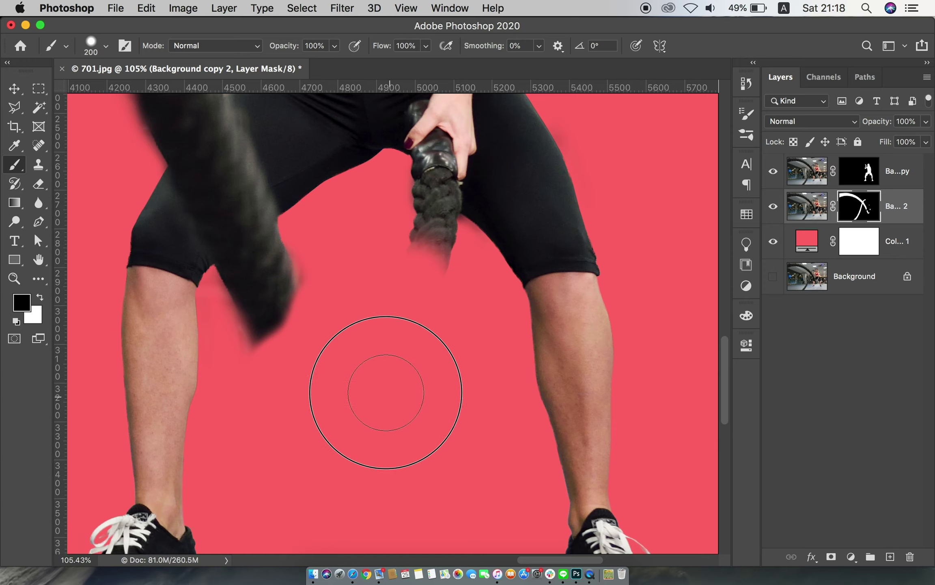
{"action": "mouse_move", "coordinate": [298, 288]}
{"action": "left_mouse_down"}
{"action": "mouse_move", "coordinate": [251, 306]}
{"action": "mouse_move", "coordinate": [334, 355]}
{"action": "left_mouse_up"}
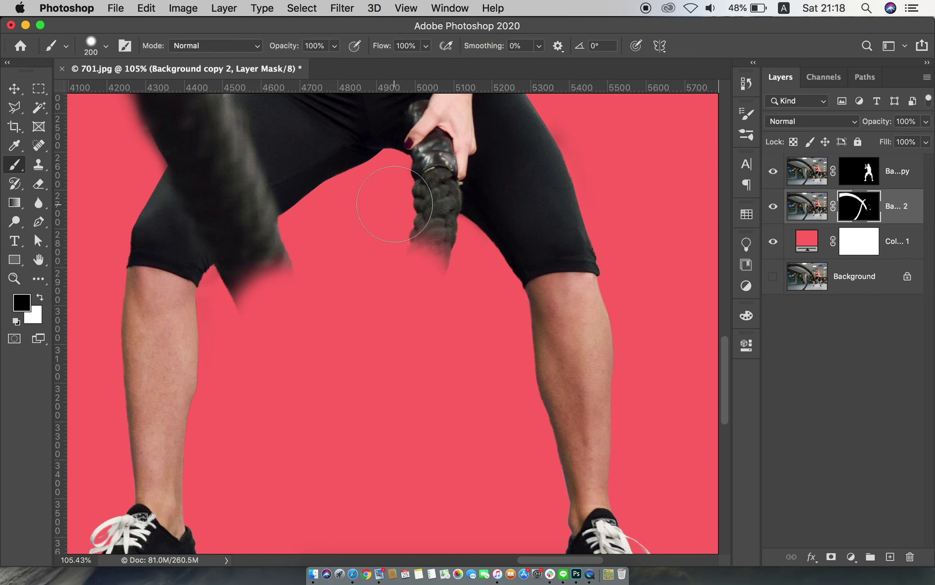
- Load the Work Path as a selection and paint the rope loop back in with white
{"action": "left_click", "coordinate": [866, 77]}
{"action": "left_click", "coordinate": [806, 111]}
{"action": "right_click", "coordinate": [802, 107]}
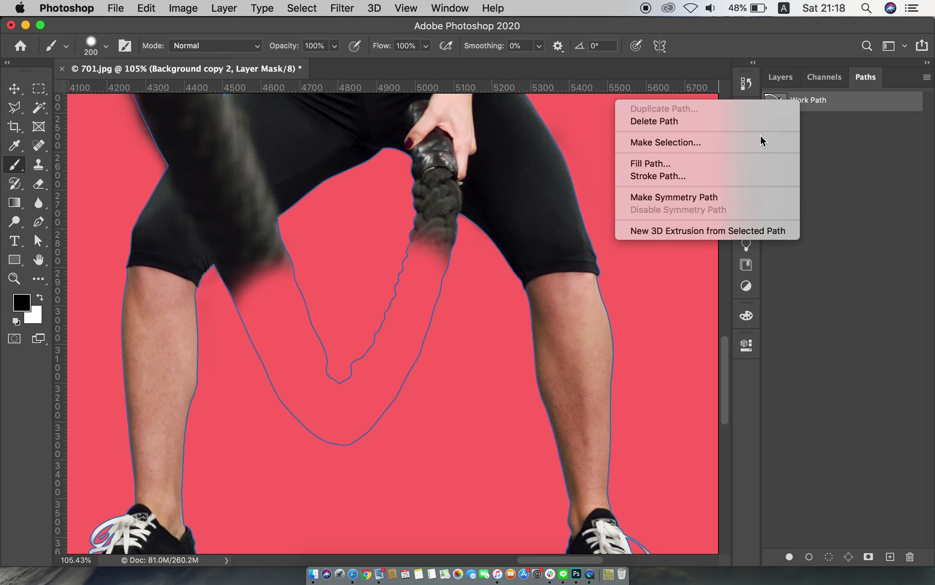
{"action": "left_click", "coordinate": [755, 141]}
{"action": "left_click", "coordinate": [540, 212]}
{"action": "left_click", "coordinate": [781, 77]}
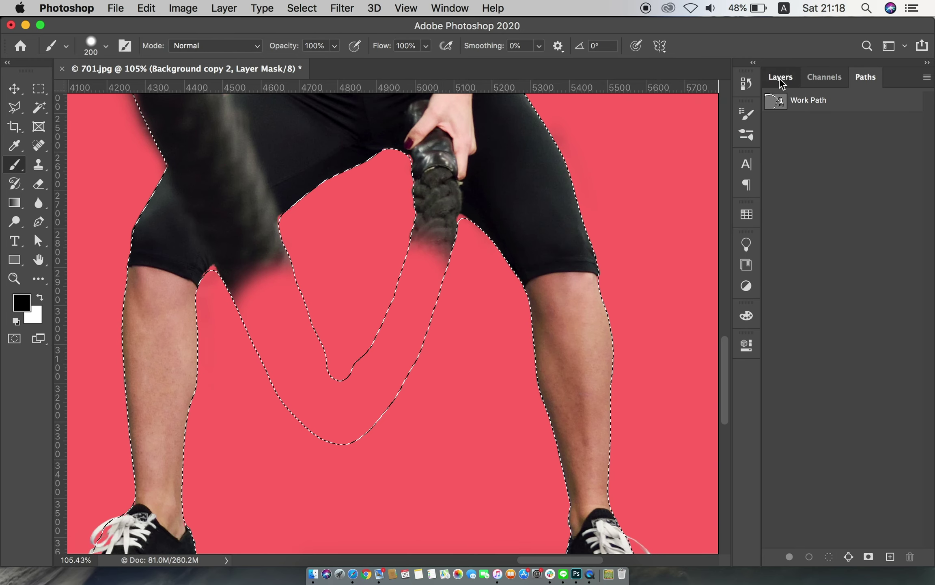
{"action": "key", "text": "x"}
{"action": "mouse_move", "coordinate": [284, 259]}
{"action": "left_mouse_down"}
{"action": "mouse_move", "coordinate": [232, 309]}
{"action": "mouse_move", "coordinate": [279, 282]}
{"action": "mouse_move", "coordinate": [296, 351]}
{"action": "mouse_move", "coordinate": [336, 376]}
{"action": "mouse_move", "coordinate": [428, 256]}
{"action": "mouse_move", "coordinate": [397, 234]}
{"action": "mouse_move", "coordinate": [415, 340]}
{"action": "left_mouse_up"}
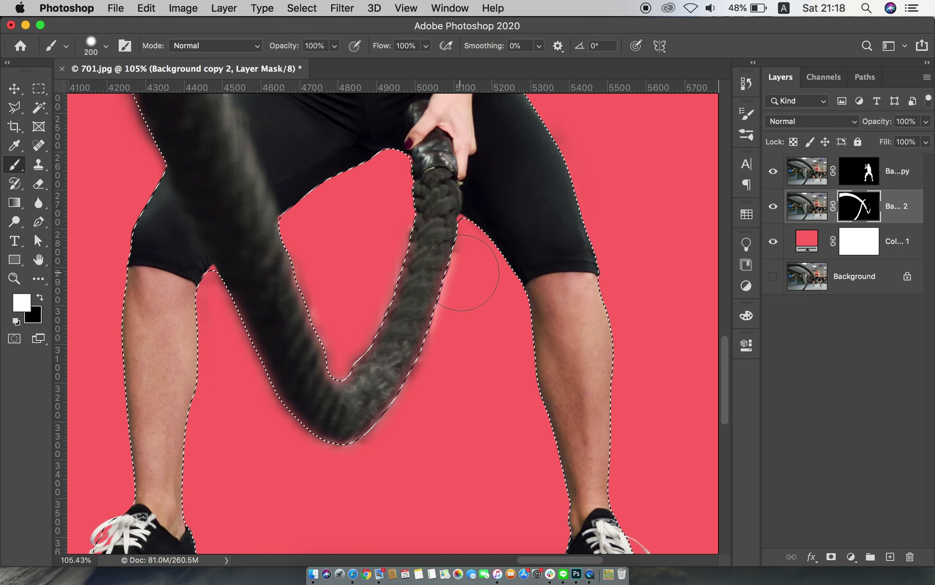
- Invert the selection, touch up the rope's left edge, undo one stroke, and zoom in
{"action": "left_click", "coordinate": [301, 8]}
{"action": "left_click", "coordinate": [319, 66]}
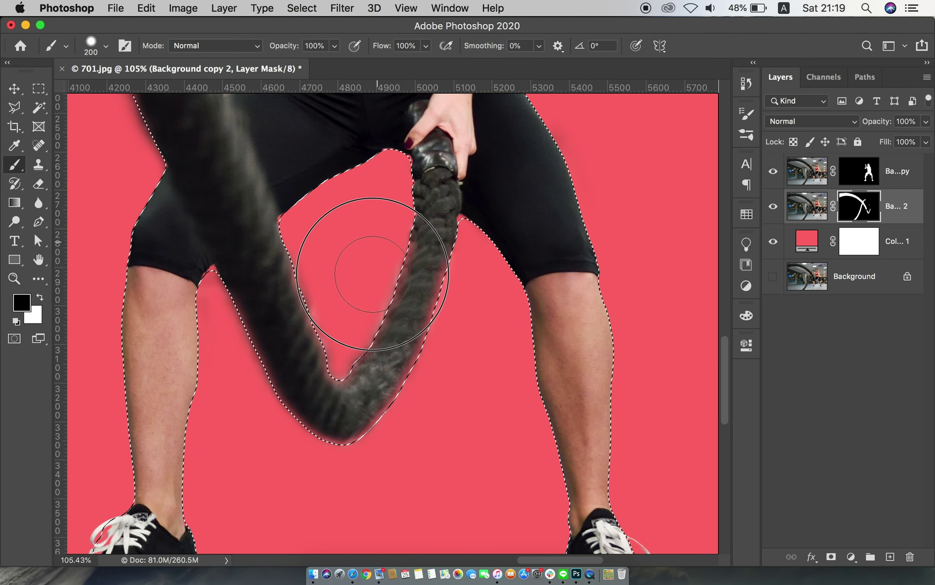
{"action": "left_click_drag", "start_coordinate": [373, 273], "coordinate": [365, 296]}
{"action": "mouse_move", "coordinate": [349, 361]}
{"action": "left_mouse_down"}
{"action": "mouse_move", "coordinate": [303, 292]}
{"action": "mouse_move", "coordinate": [348, 260]}
{"action": "left_mouse_up"}
{"action": "left_click", "coordinate": [146, 8]}
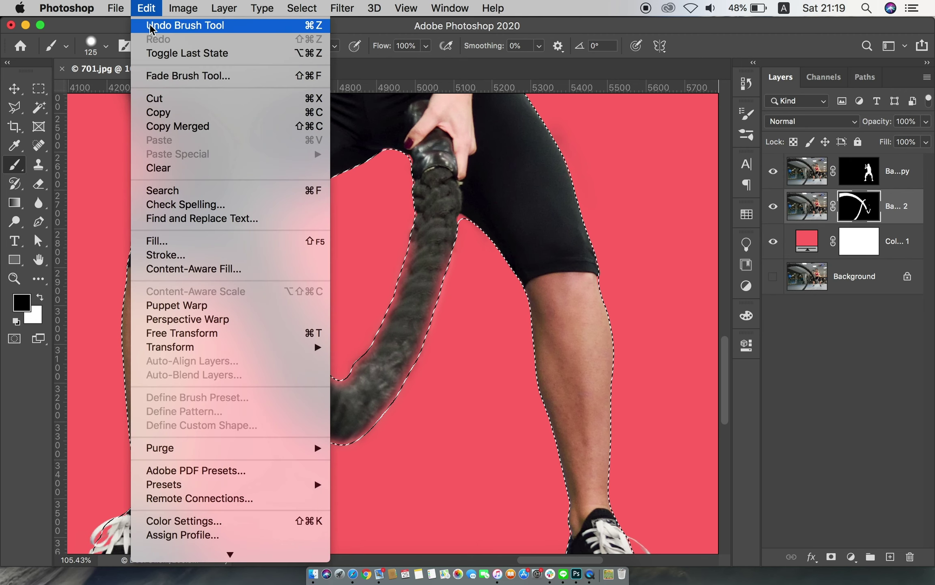
{"action": "left_click", "coordinate": [170, 27]}
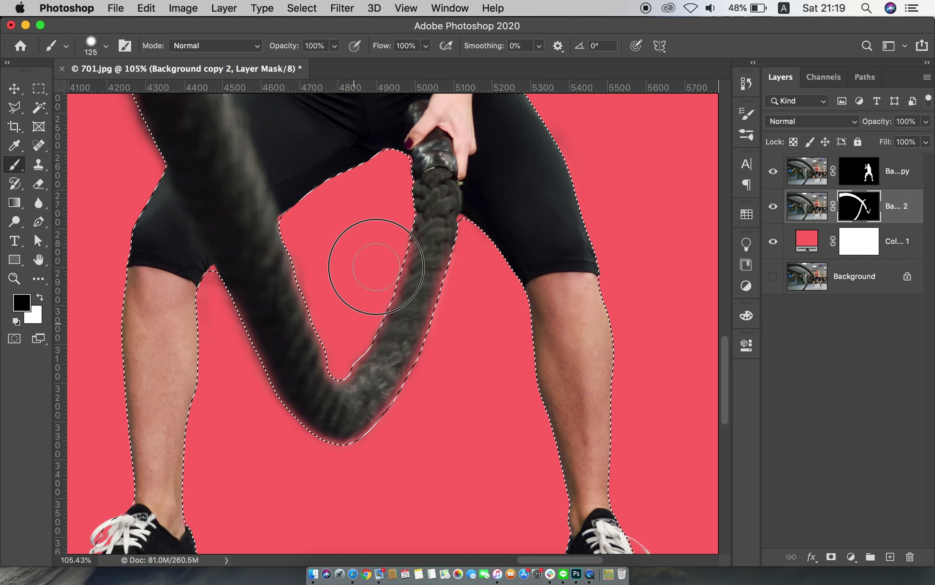
{"action": "key", "text": "super+d"}
{"action": "left_click_drag", "start_coordinate": [441, 292], "coordinate": [455, 299]}
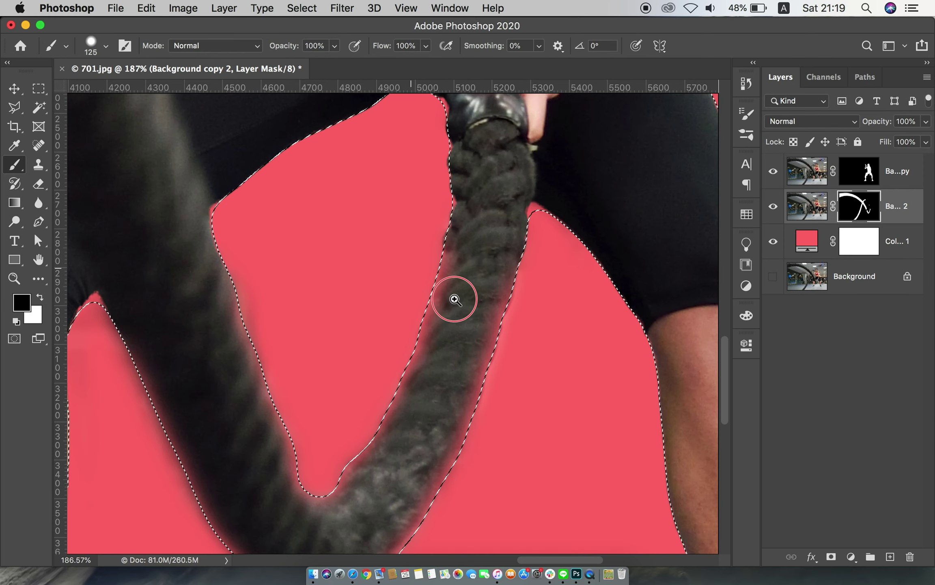
- Invert the selection and repaint the rope edges with an 80 px white brush, undoing one stroke
{"action": "left_click", "coordinate": [342, 8]}
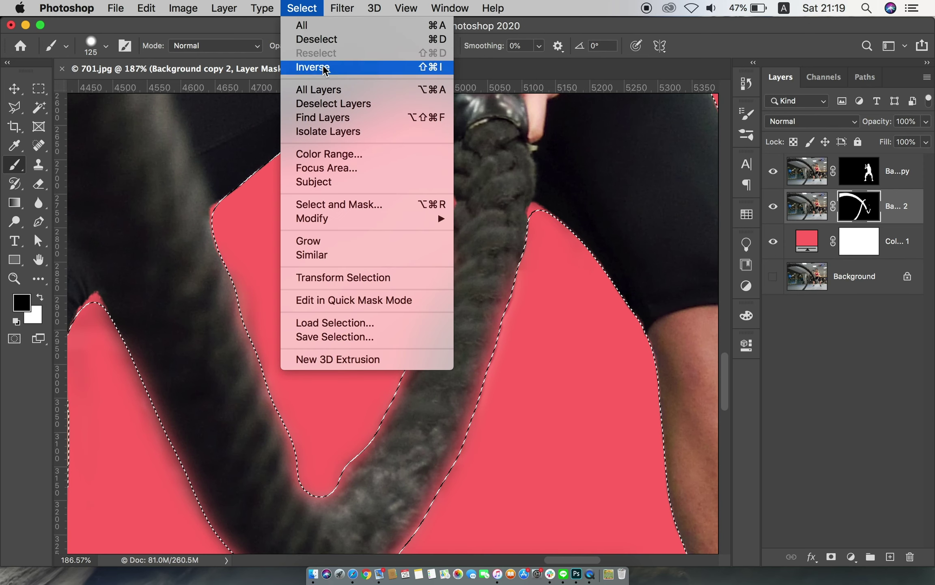
{"action": "left_click", "coordinate": [323, 67]}
{"action": "key", "text": "bracketleft"}
{"action": "left_click_drag", "start_coordinate": [463, 268], "coordinate": [446, 162]}
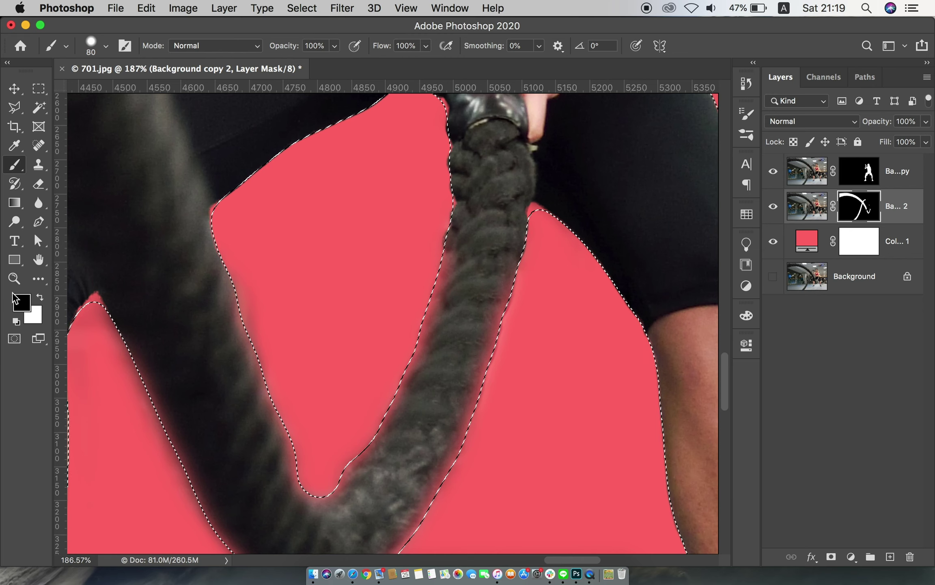
{"action": "key", "text": "x"}
{"action": "key", "text": "bracketleft"}
{"action": "mouse_move", "coordinate": [456, 313]}
{"action": "left_mouse_down"}
{"action": "mouse_move", "coordinate": [355, 491]}
{"action": "mouse_move", "coordinate": [464, 277]}
{"action": "mouse_move", "coordinate": [464, 350]}
{"action": "mouse_move", "coordinate": [467, 330]}
{"action": "mouse_move", "coordinate": [478, 340]}
{"action": "mouse_move", "coordinate": [386, 501]}
{"action": "left_mouse_up"}
{"action": "left_click", "coordinate": [146, 8]}
{"action": "left_click", "coordinate": [162, 23]}
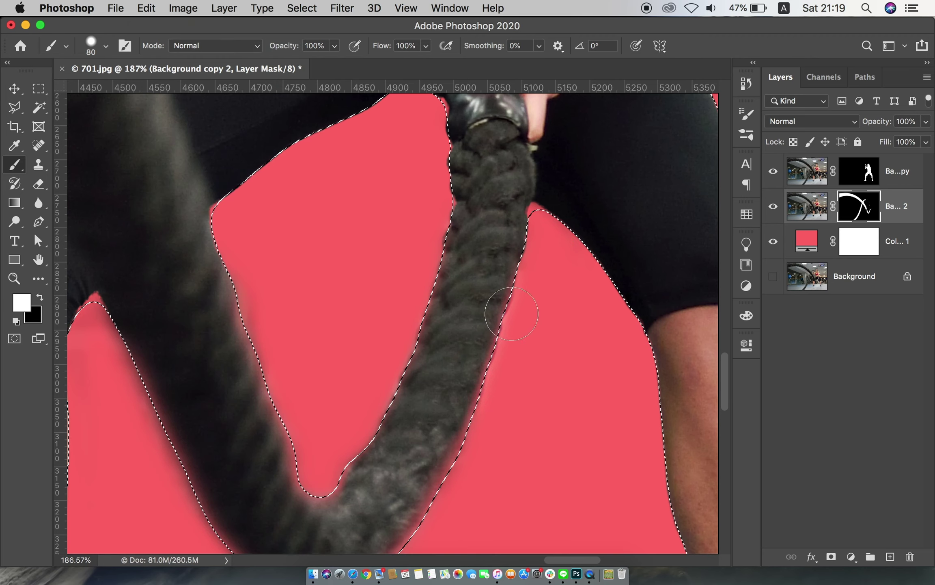
- Adjust the brush hardness around the rope's V-bend, then deselect and zoom out
{"action": "right_click", "coordinate": [447, 348]}
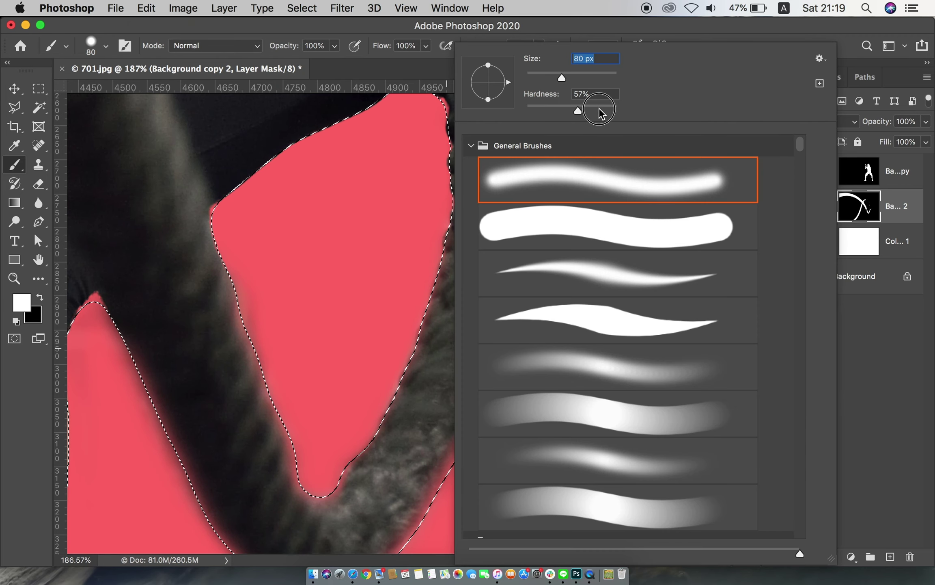
{"action": "key", "text": "Return"}
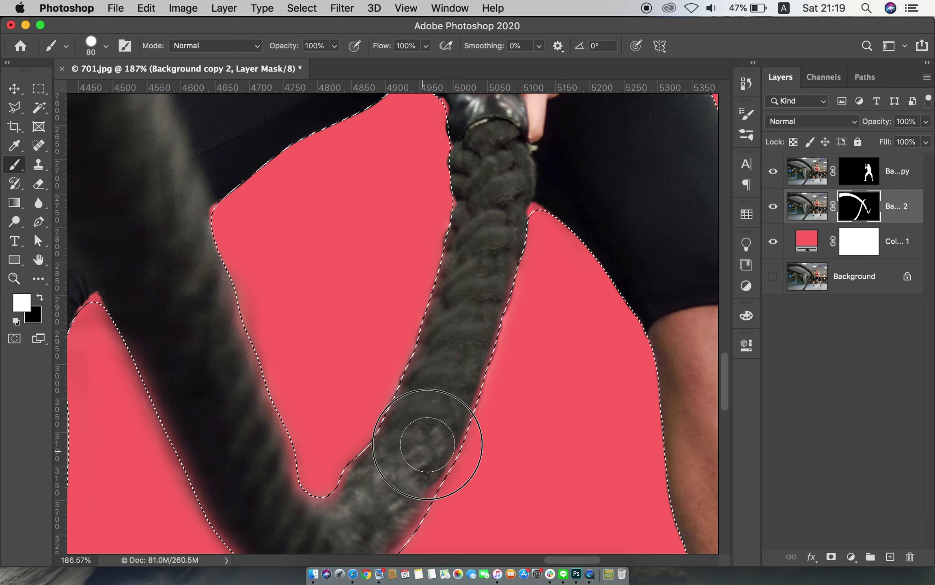
{"action": "left_click_drag", "start_coordinate": [469, 334], "coordinate": [490, 248]}
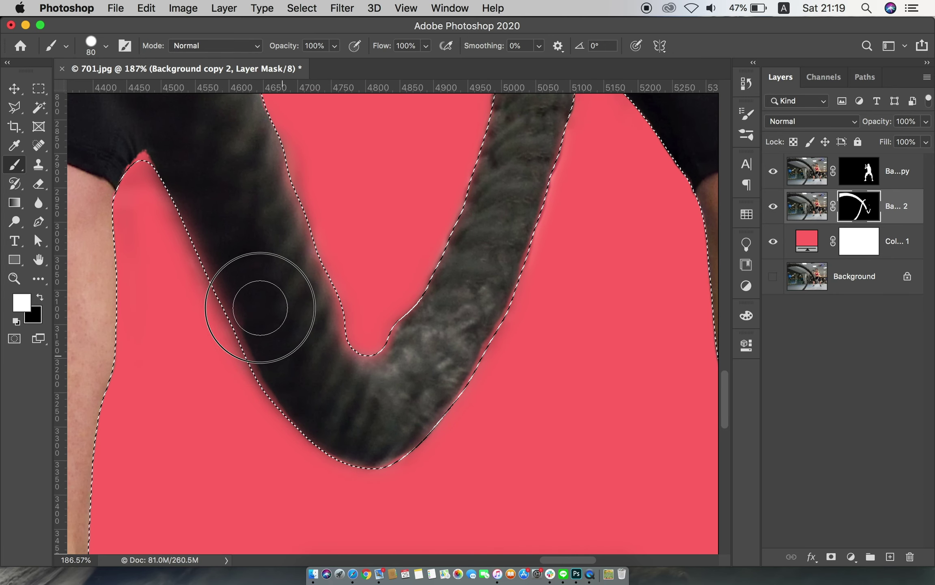
{"action": "right_click", "coordinate": [376, 433]}
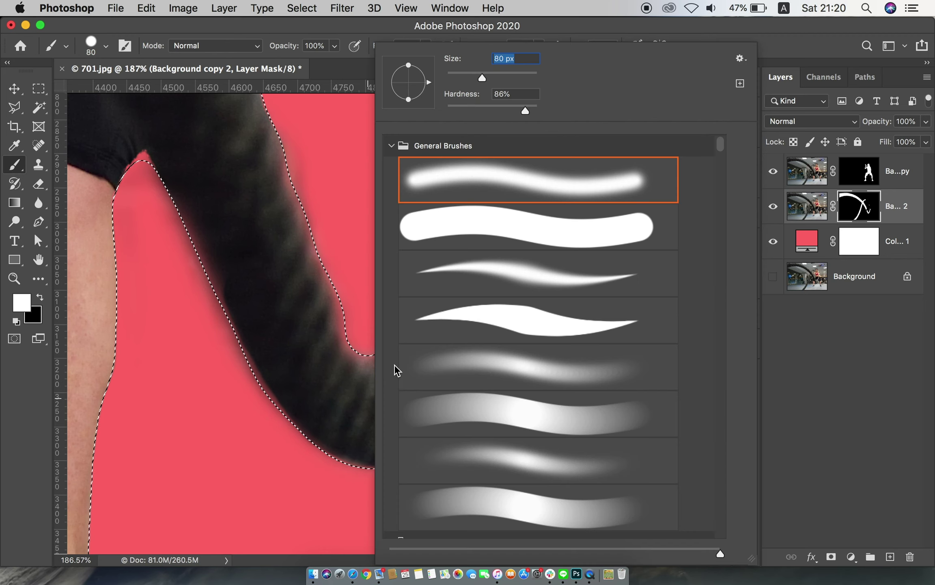
{"action": "key", "text": "Return"}
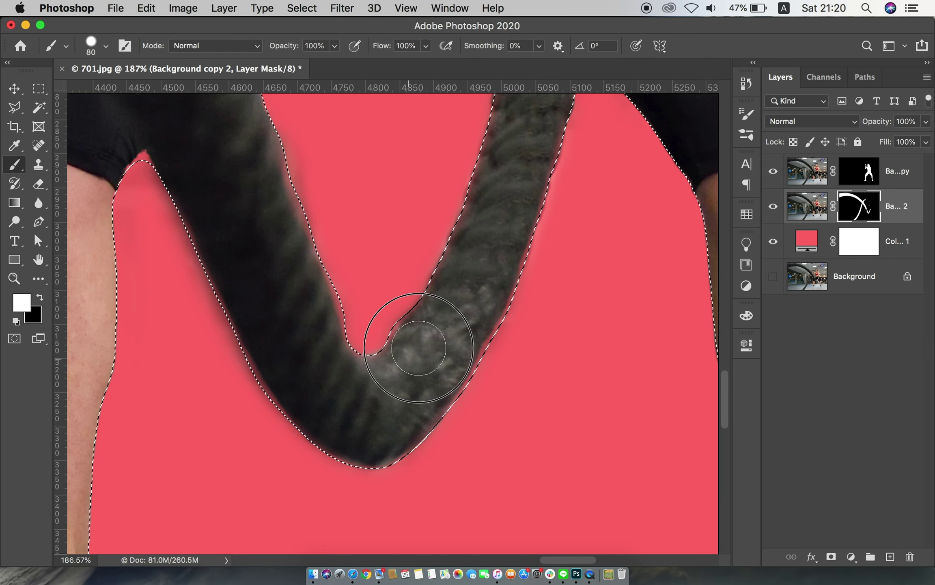
{"action": "key", "text": "ctrl+d"}
{"action": "key", "text": "ctrl+minus"}
{"action": "key", "text": "ctrl+minus"}
- Fit the image in view, clear the selection, and hide the Color Fill 1 layer
{"action": "key", "text": "ctrl+minus"}
{"action": "key", "text": "ctrl+minus"}
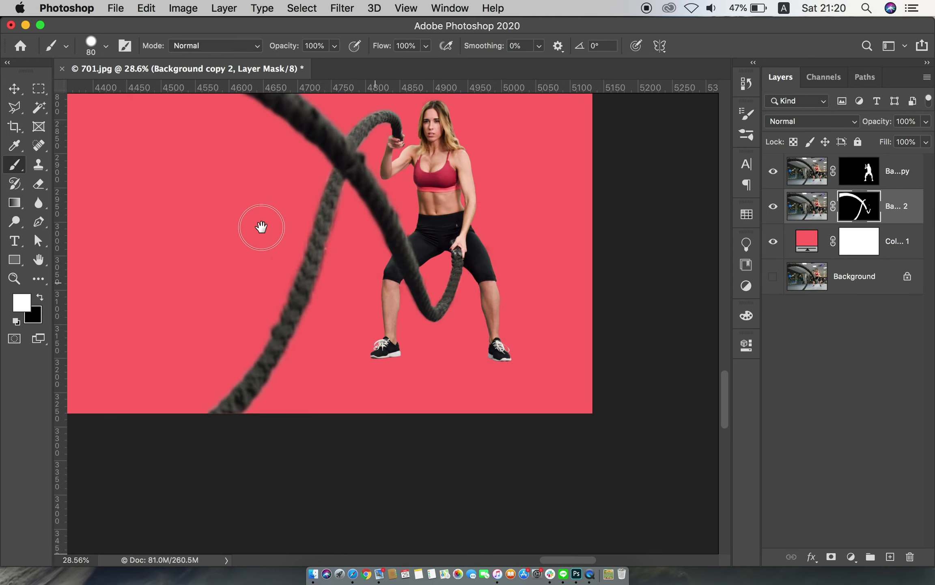
{"action": "key", "text": "ctrl+minus"}
{"action": "key", "text": "ctrl+shift+d"}
{"action": "key", "text": "ctrl+plus"}
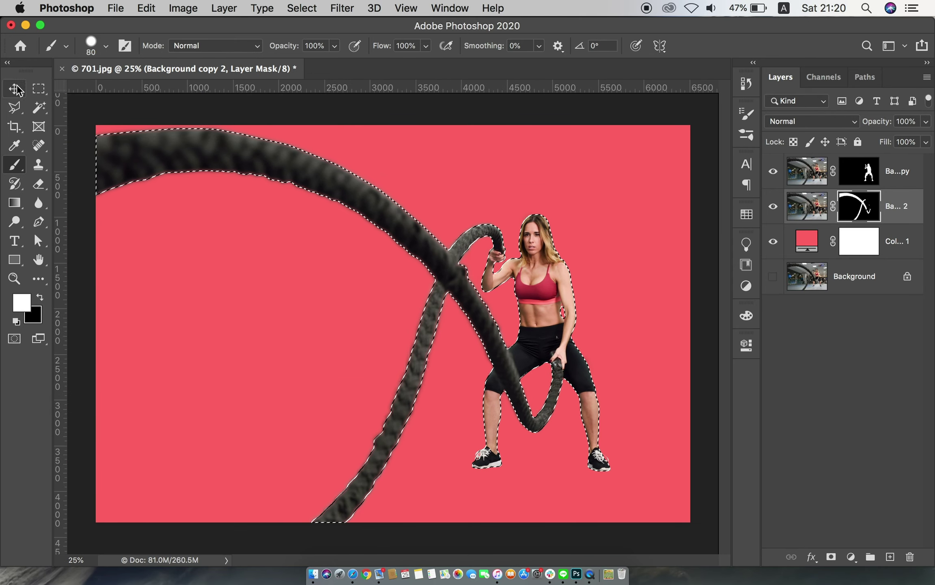
{"action": "key", "text": "v"}
{"action": "left_click", "coordinate": [301, 9]}
{"action": "left_click", "coordinate": [304, 37]}
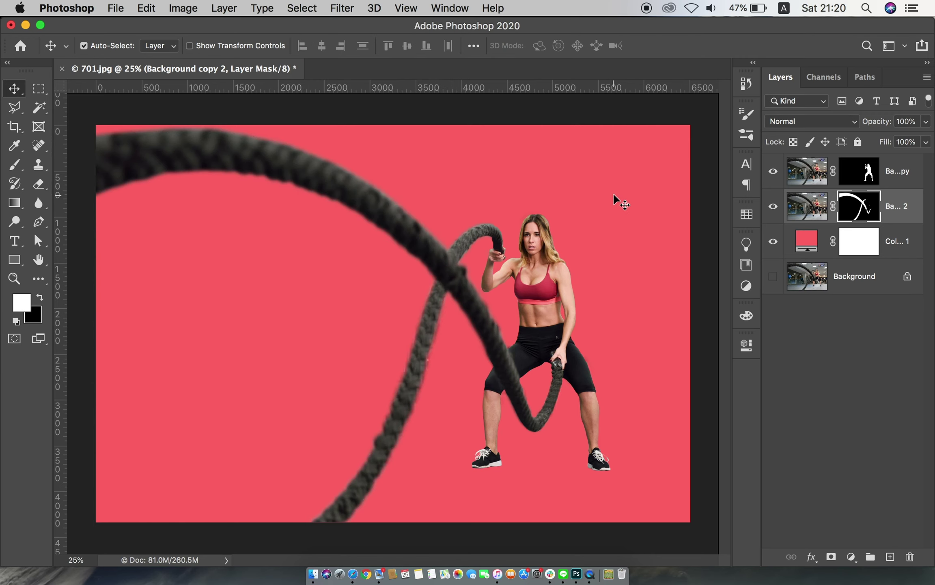
{"action": "left_click", "coordinate": [773, 241]}
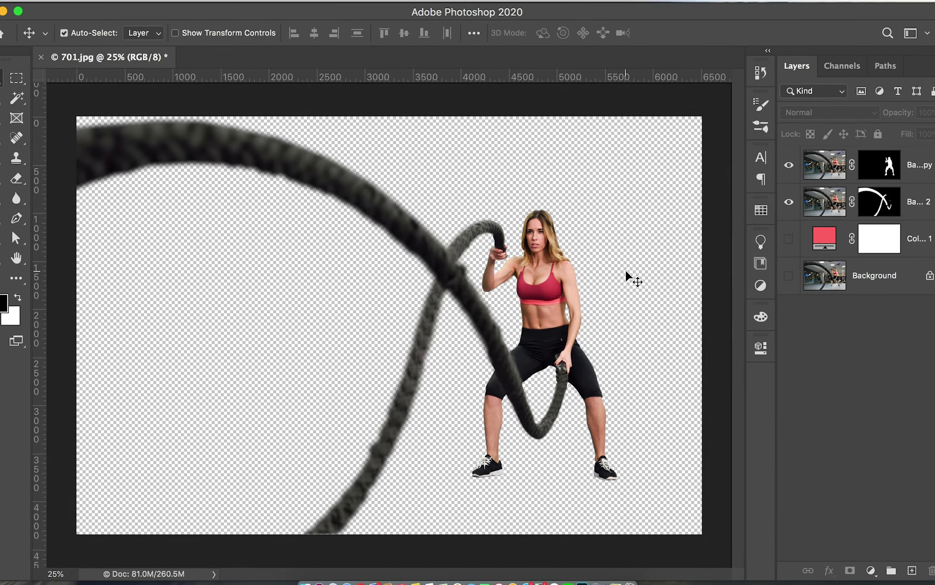